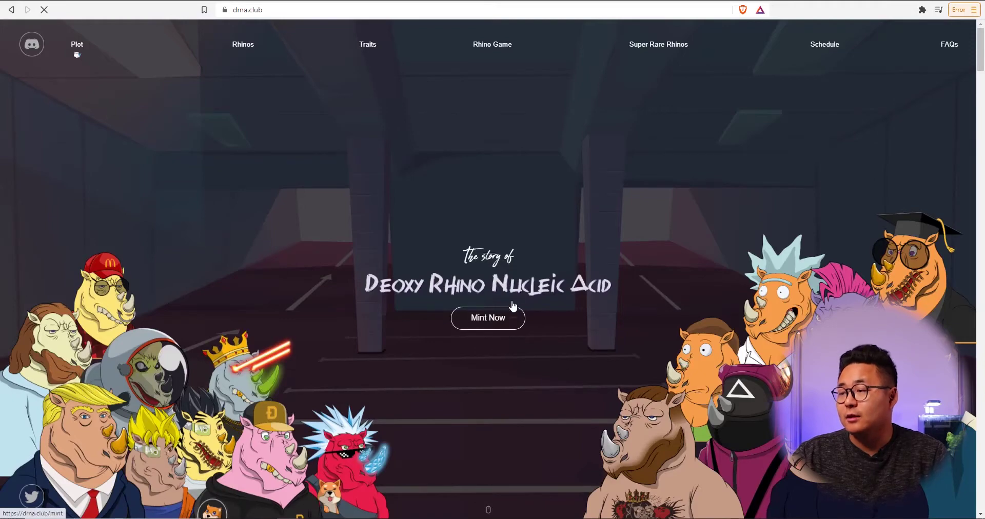
Step: Open the DRNA mint page on the Binamon site and scroll through it
{"action": "left_click", "coordinate": [505, 319]}
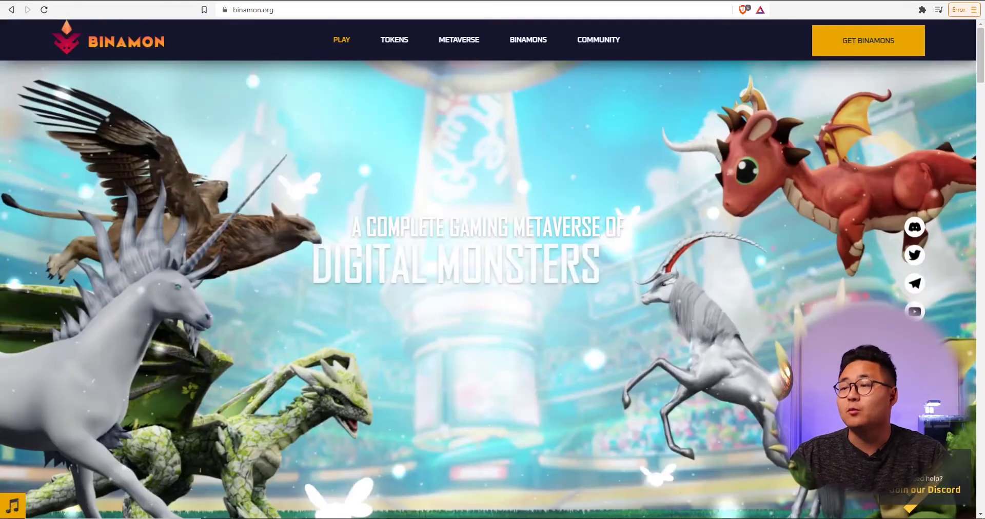
{"action": "scroll", "coordinate": [662, 215], "scroll_direction": "down", "scroll_amount": 2}
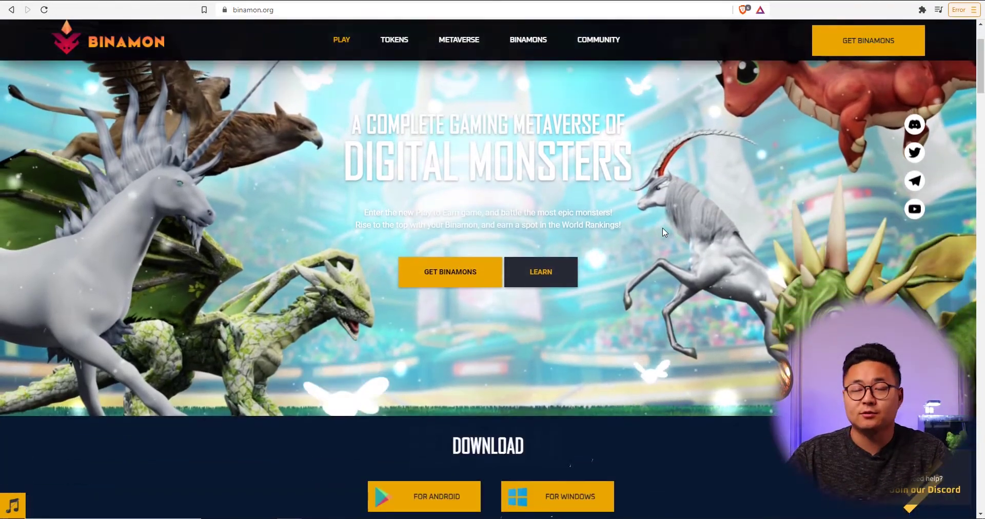
{"action": "scroll", "coordinate": [662, 228], "scroll_direction": "up", "scroll_amount": 2}
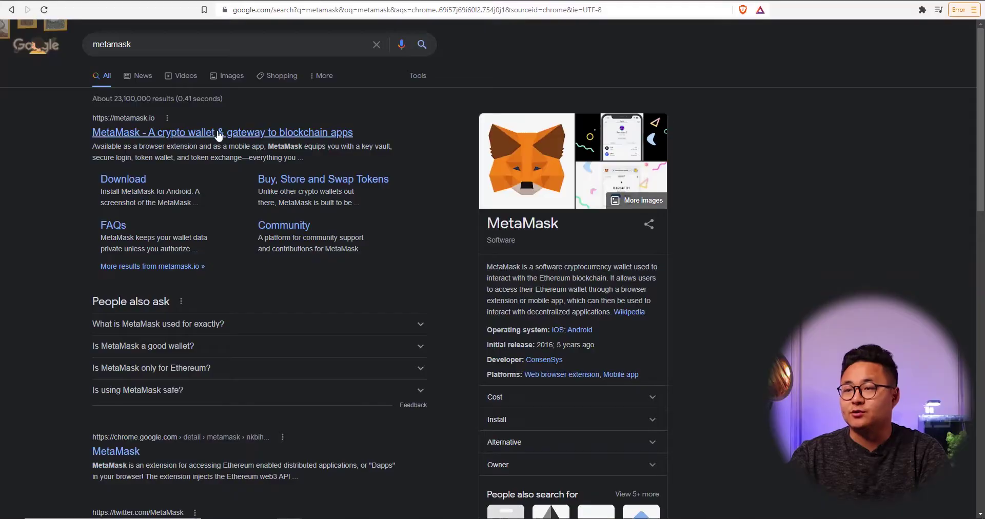
Step: Install the MetaMask extension for Brave from metamask.io via the Chrome Web Store
{"action": "left_click", "coordinate": [148, 136]}
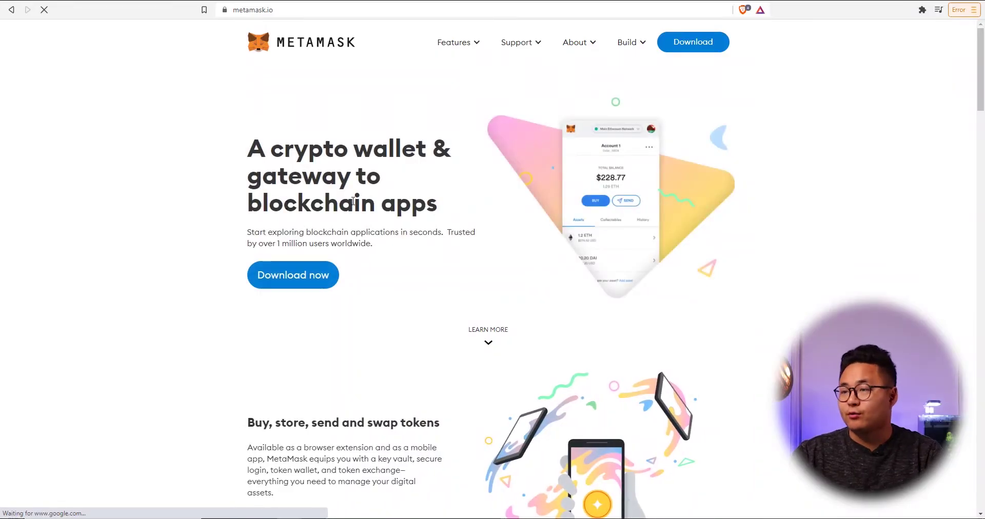
{"action": "left_click", "coordinate": [323, 282]}
{"action": "left_click", "coordinate": [486, 382]}
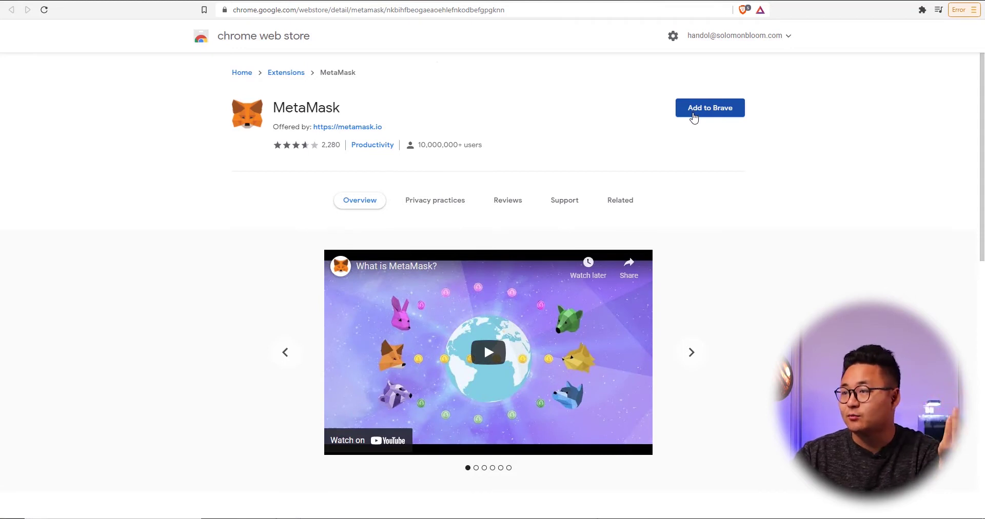
{"action": "left_click", "coordinate": [694, 117]}
{"action": "left_click", "coordinate": [529, 129]}
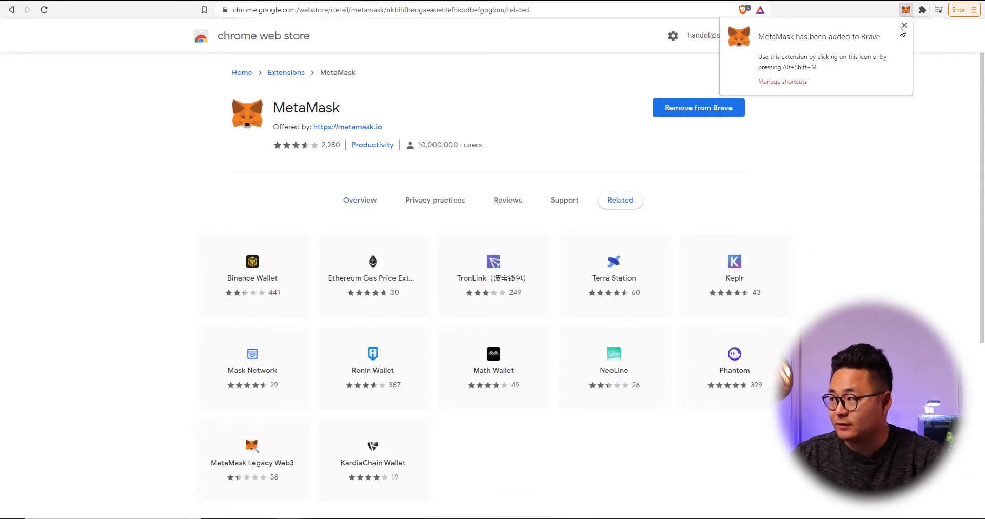
{"action": "left_click", "coordinate": [905, 27]}
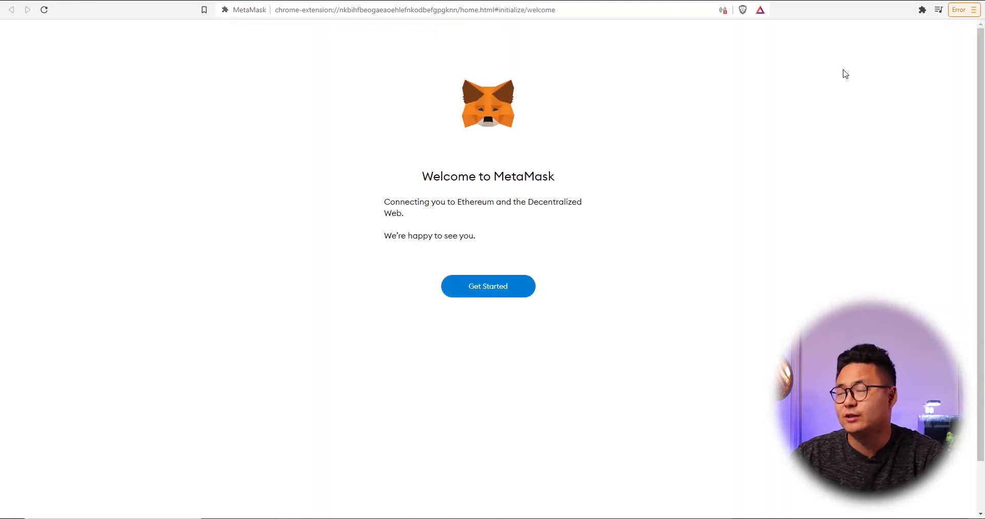
Step: Create a new MetaMask wallet with a password, accept the terms, and reveal the recovery words
{"action": "left_click", "coordinate": [511, 286]}
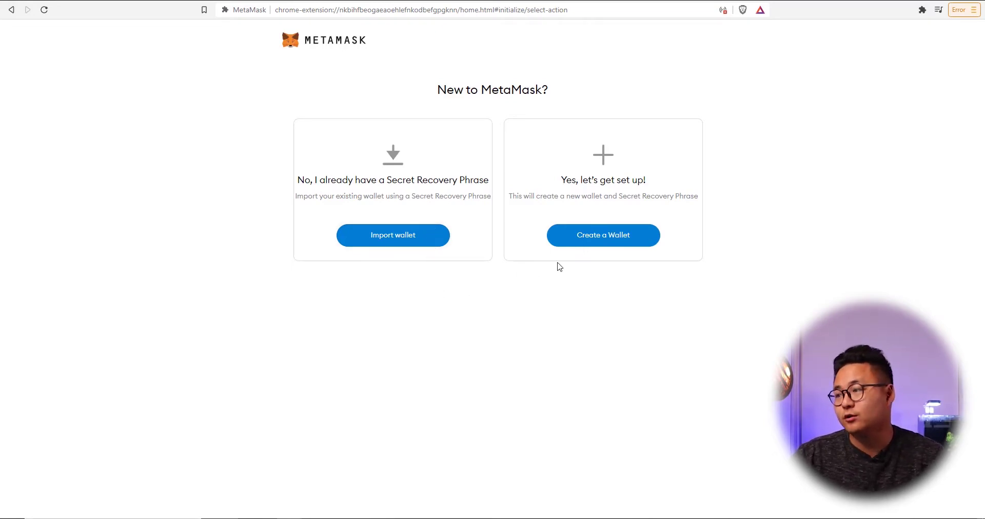
{"action": "left_click", "coordinate": [584, 245]}
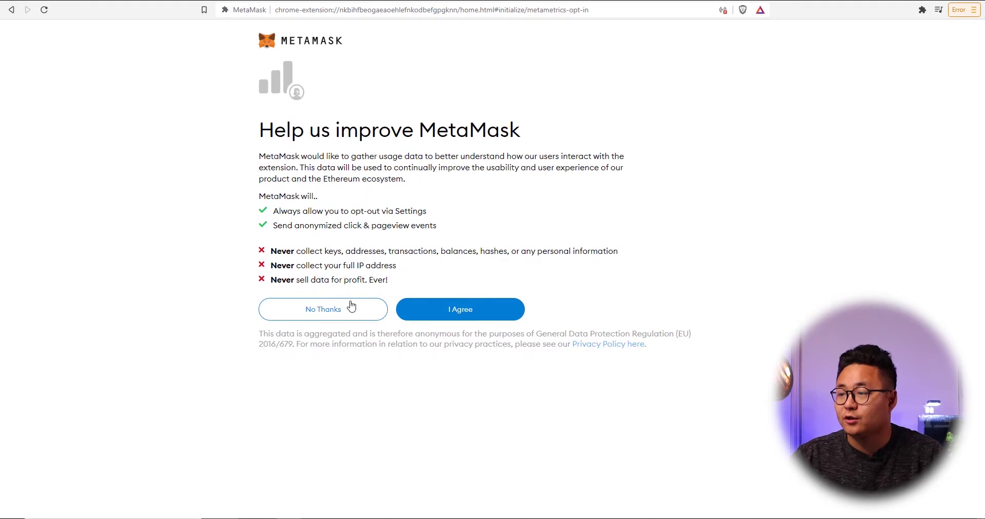
{"action": "left_click", "coordinate": [457, 310]}
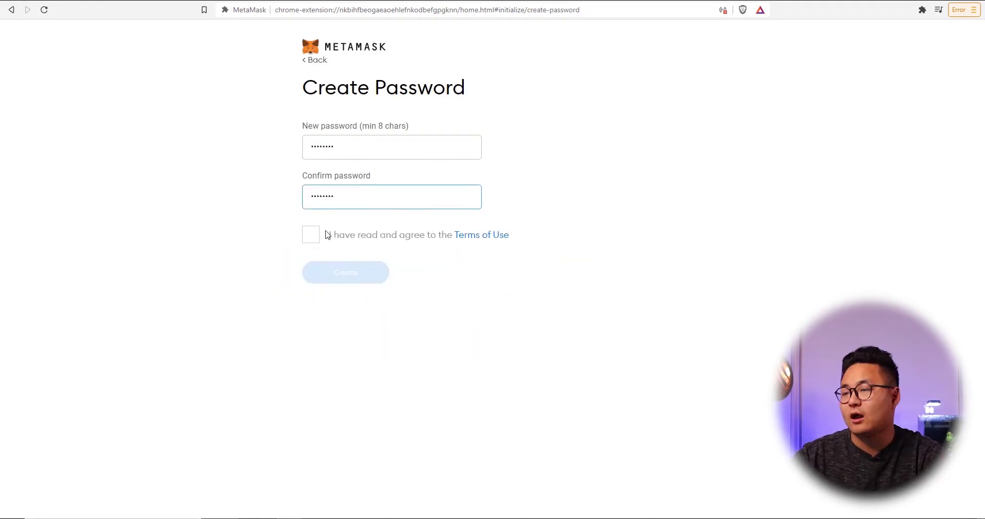
{"action": "left_click", "coordinate": [316, 236]}
{"action": "left_click", "coordinate": [354, 282]}
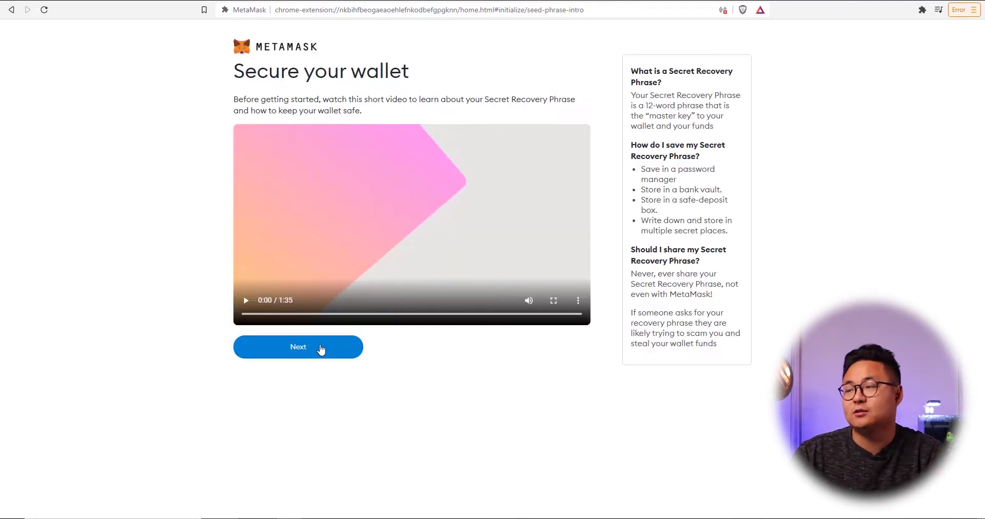
{"action": "left_click", "coordinate": [321, 350]}
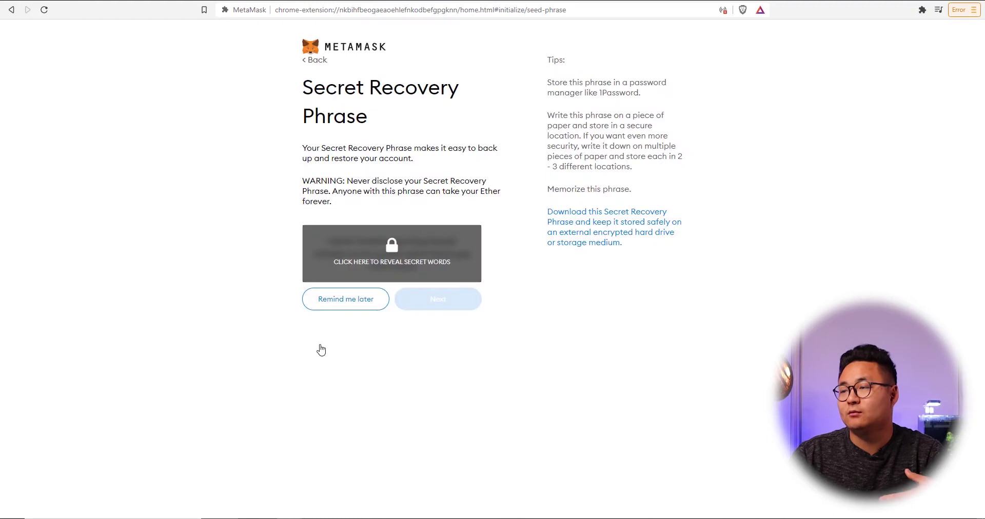
{"action": "left_click", "coordinate": [381, 264]}
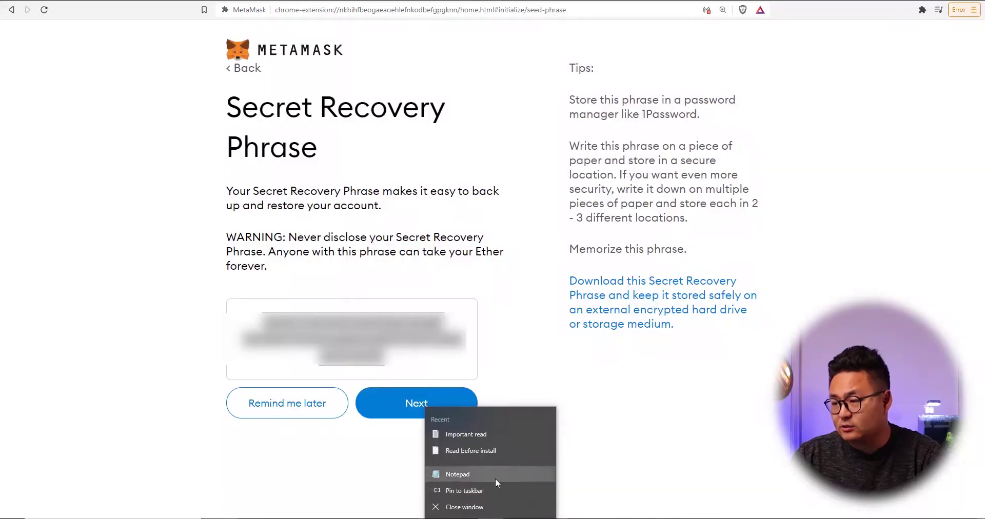
Step: Paste the recovery phrase into a new Notepad note, confirm the phrase words, and finish setup
{"action": "left_click", "coordinate": [494, 479]}
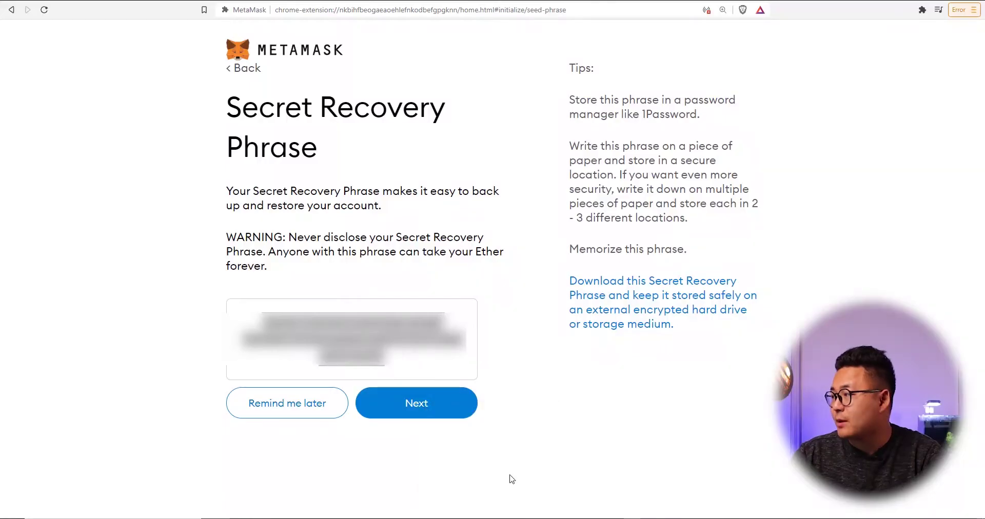
{"action": "type", "text": "Aoccdrnig to a rscheearch at Cmabrigde Uinervtisy, you can cofrinm taht you are dmub if you are hviang tlorube raednig ti beajihse whni Hktoi!"}
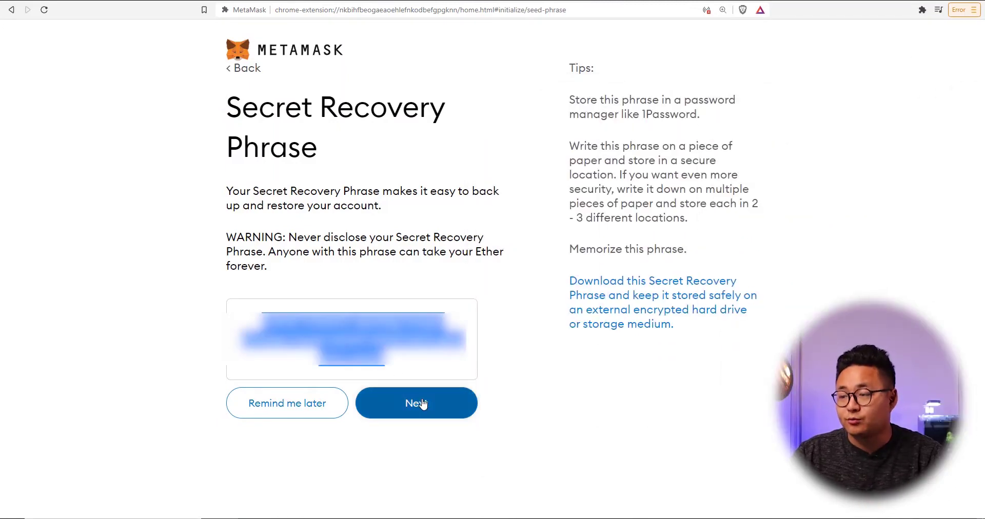
{"action": "left_click", "coordinate": [418, 403]}
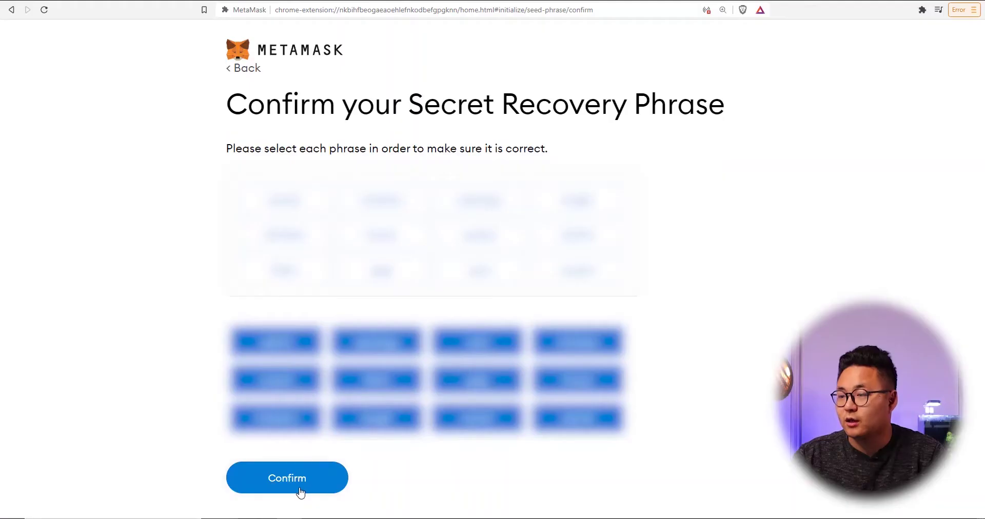
{"action": "left_click", "coordinate": [298, 487]}
{"action": "left_click_drag", "start_coordinate": [241, 249], "coordinate": [595, 422]}
{"action": "left_click", "coordinate": [374, 408]}
{"action": "left_click", "coordinate": [293, 485]}
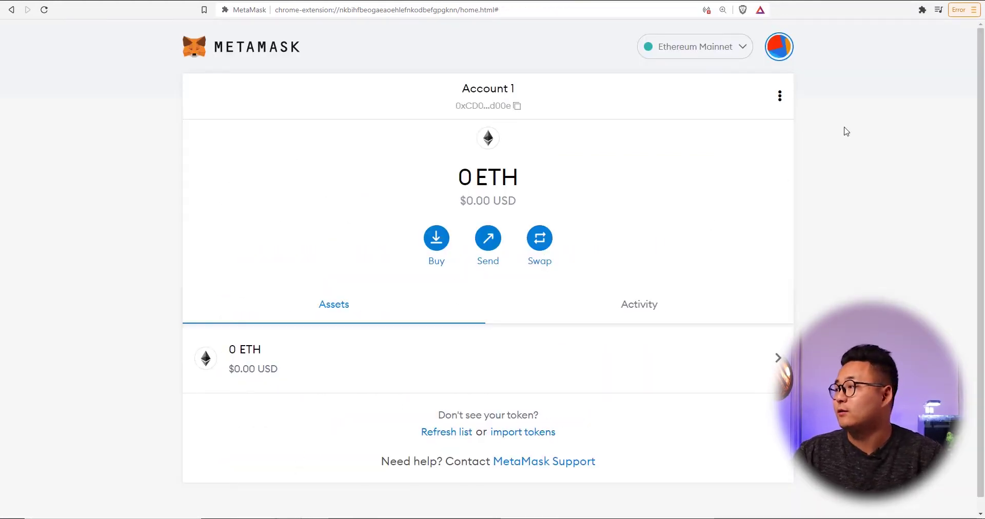
Step: Pin MetaMask to the Brave toolbar and check the popup's 0 ETH account on Ethereum Mainnet
{"action": "left_click", "coordinate": [922, 10]}
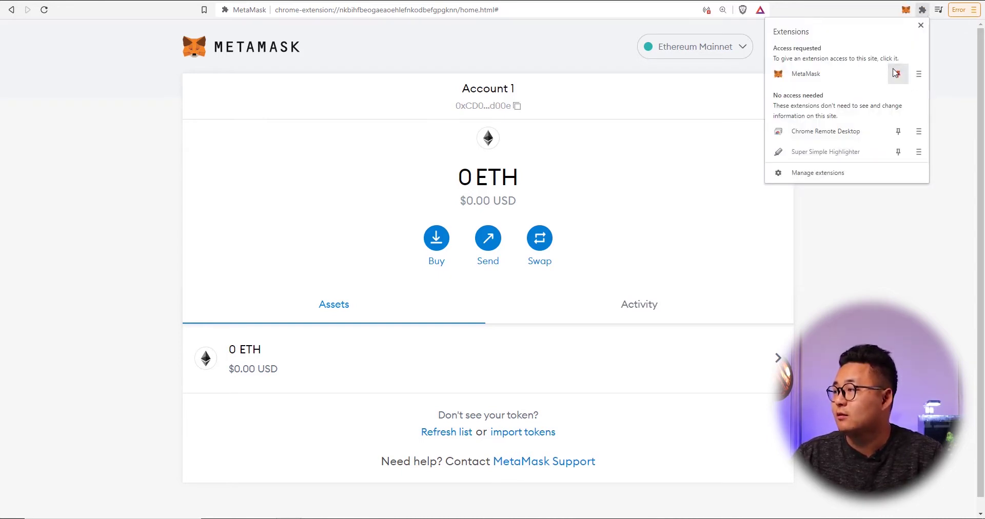
{"action": "key", "text": "Escape"}
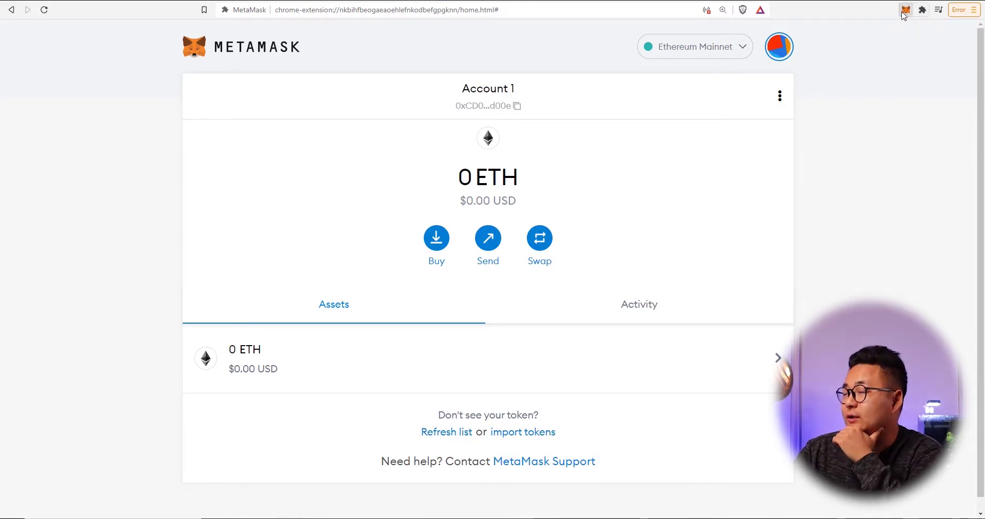
{"action": "left_click", "coordinate": [903, 14]}
{"action": "scroll", "coordinate": [836, 267], "scroll_direction": "down", "scroll_amount": 1}
{"action": "scroll", "coordinate": [832, 285], "scroll_direction": "up", "scroll_amount": 1}
{"action": "scroll", "coordinate": [858, 121], "scroll_direction": "down", "scroll_amount": 1}
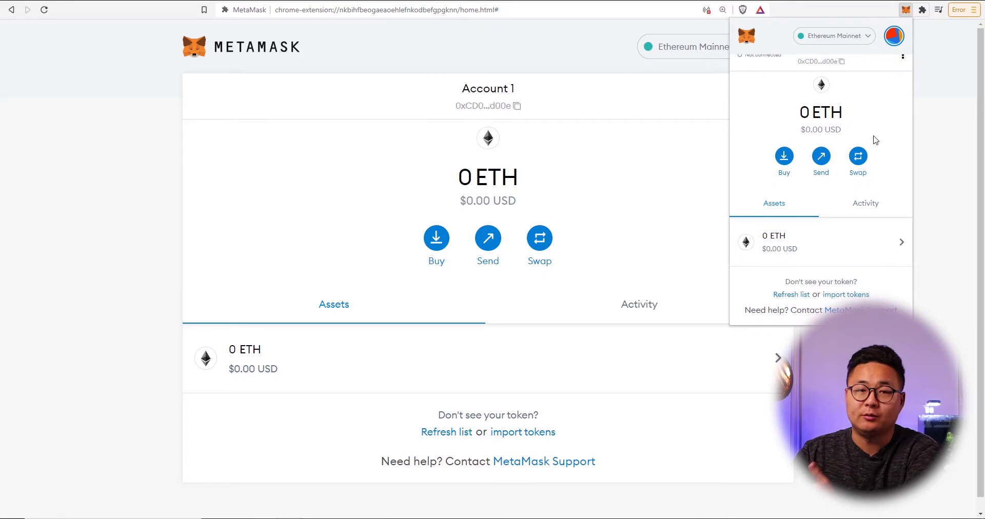
{"action": "left_click", "coordinate": [944, 127]}
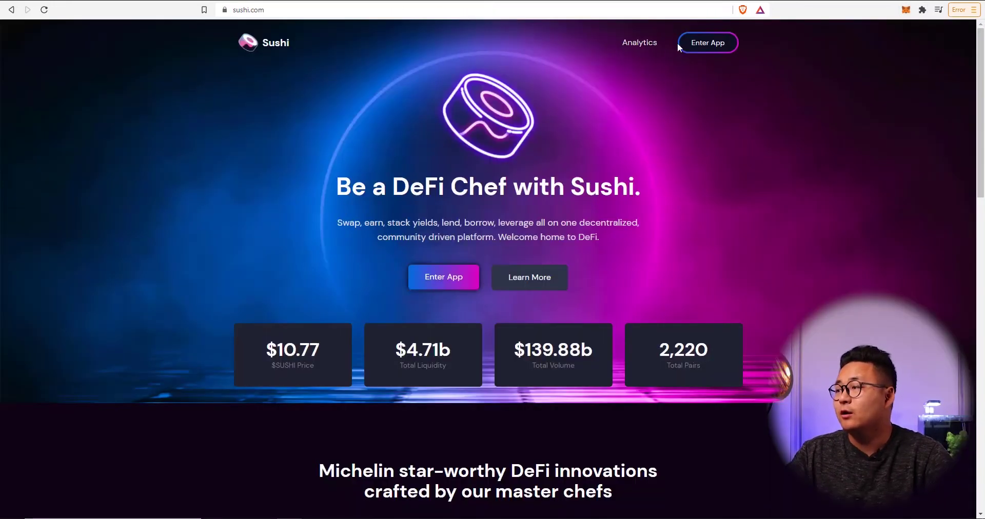
Step: Connect MetaMask Account 1 to the Sushi swap app
{"action": "left_click", "coordinate": [696, 43]}
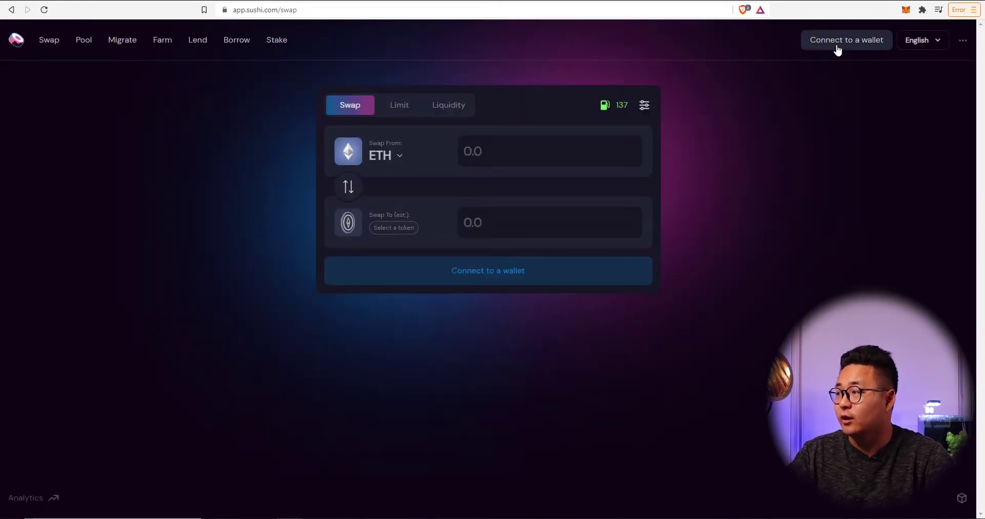
{"action": "left_click", "coordinate": [837, 42]}
{"action": "left_click", "coordinate": [527, 118]}
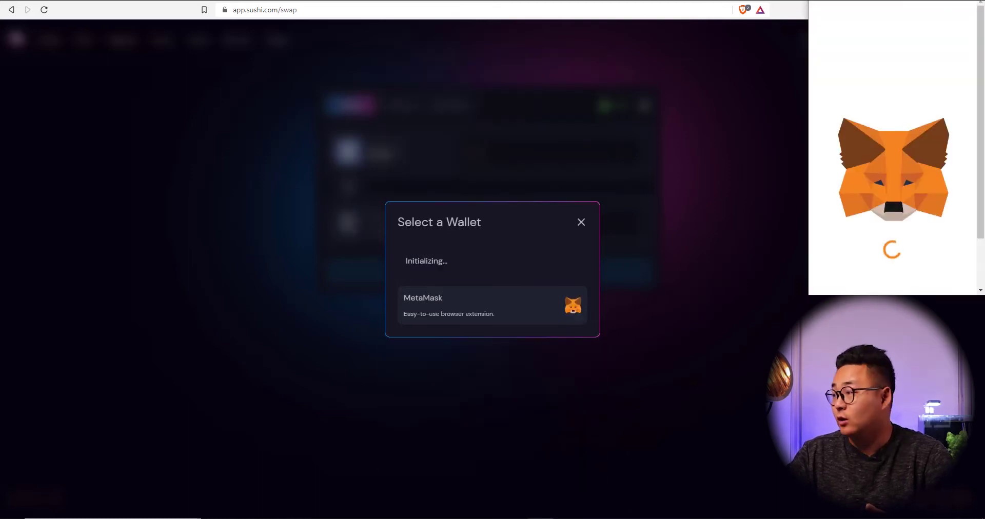
{"action": "scroll", "coordinate": [923, 215], "scroll_direction": "down", "scroll_amount": 2}
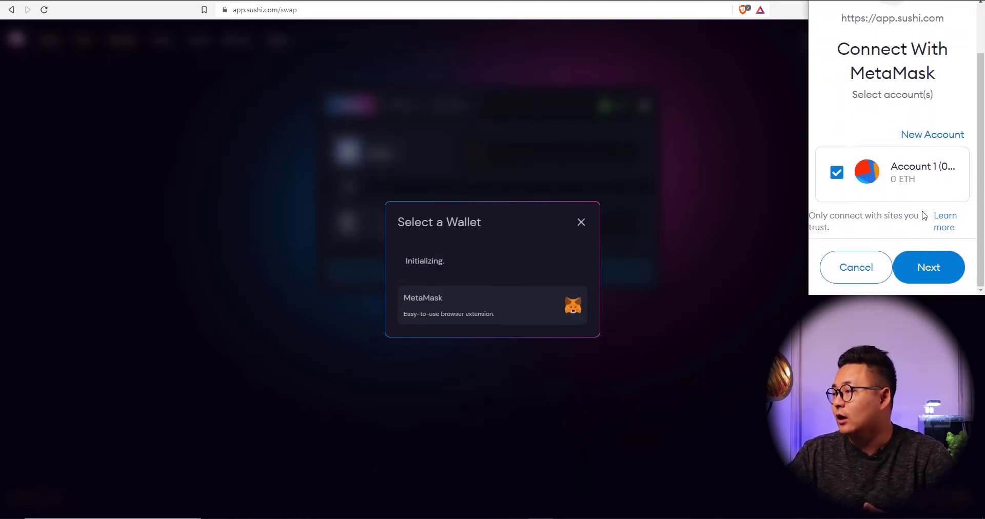
{"action": "left_click", "coordinate": [934, 278]}
{"action": "left_click", "coordinate": [933, 264]}
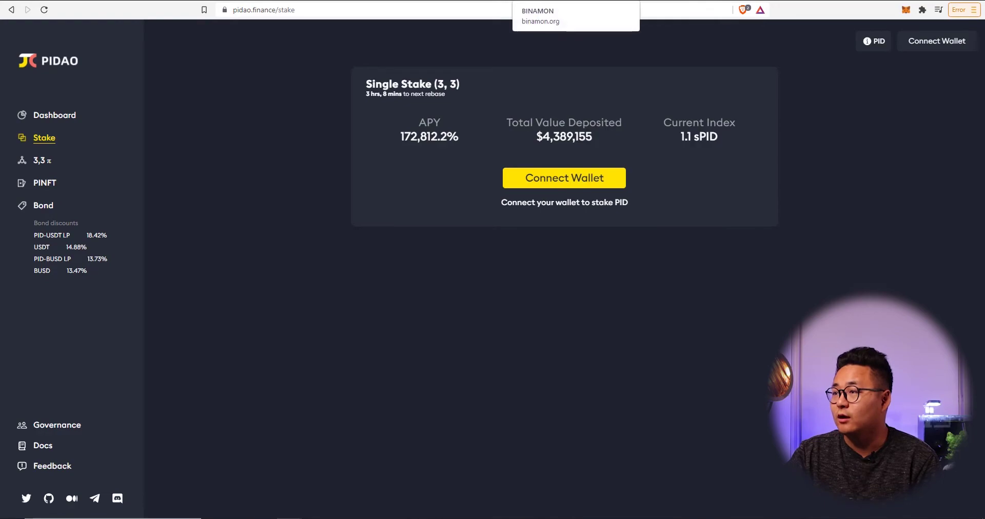
Step: On the Binamon site, open the wallet's network list to review available networks
{"action": "left_click", "coordinate": [544, 1]}
{"action": "scroll", "coordinate": [441, 327], "scroll_direction": "down", "scroll_amount": 1}
{"action": "scroll", "coordinate": [522, 316], "scroll_direction": "down", "scroll_amount": 6}
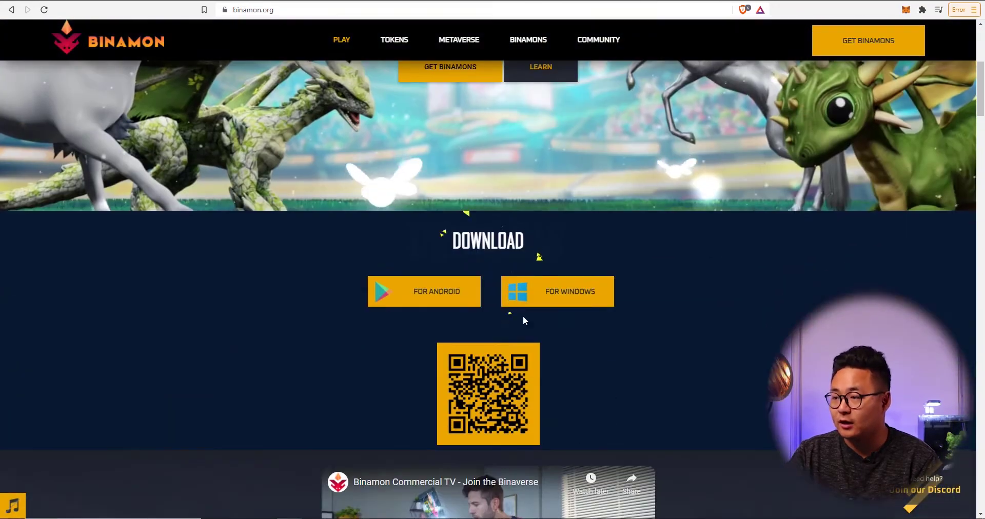
{"action": "scroll", "coordinate": [512, 312], "scroll_direction": "up", "scroll_amount": 5}
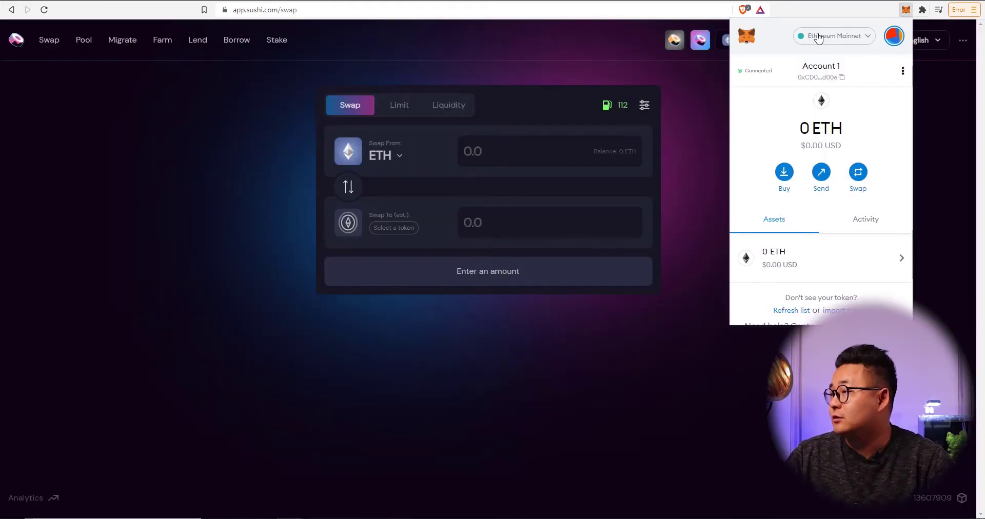
{"action": "left_click", "coordinate": [837, 36]}
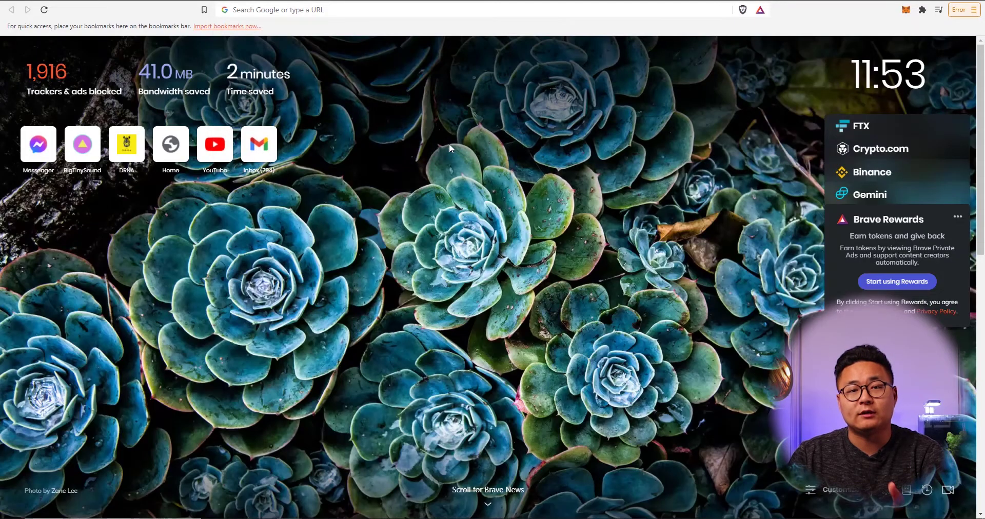
Step: Search Google for 'binance smart chain metamst custom rpc'
{"action": "left_click", "coordinate": [293, 13]}
{"action": "type", "text": "b"}
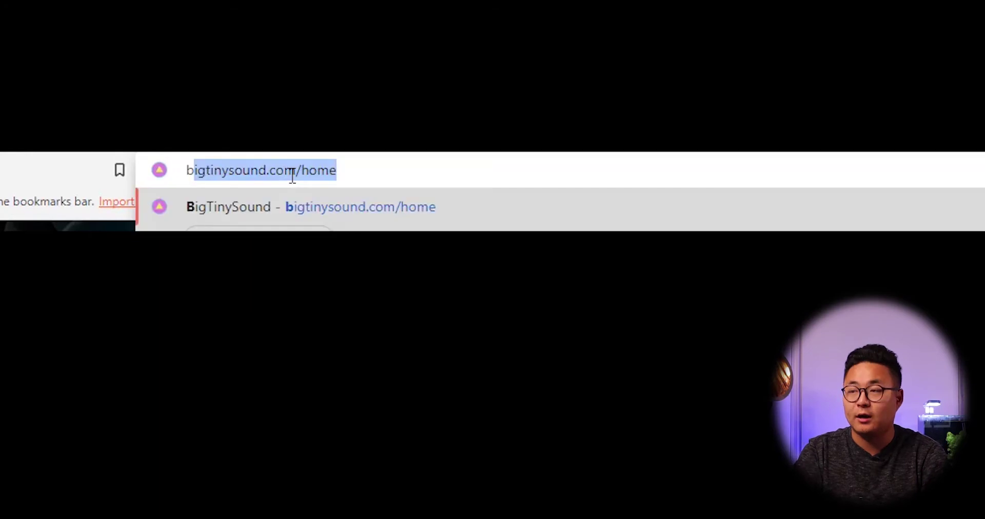
{"action": "type", "text": "inance smart chain metamst "}
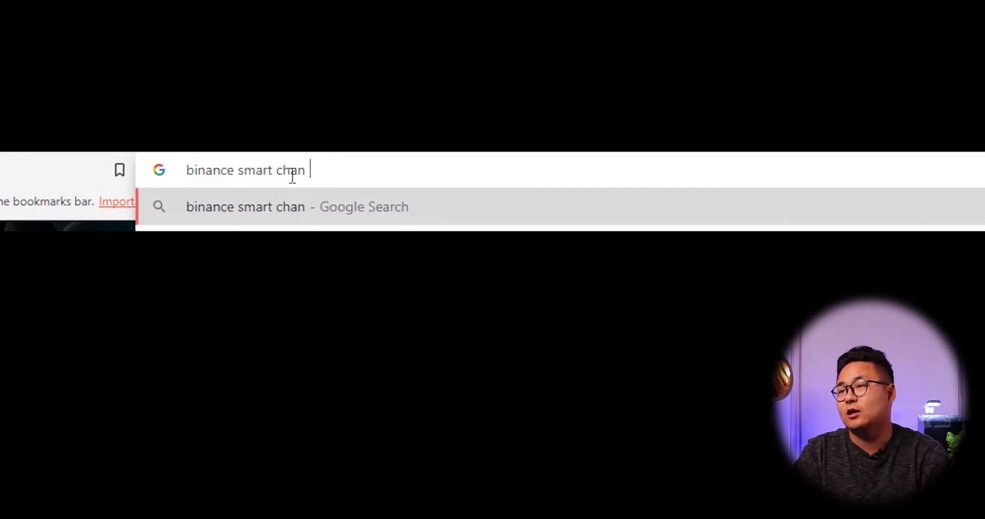
{"action": "type", "text": "custom rpc"}
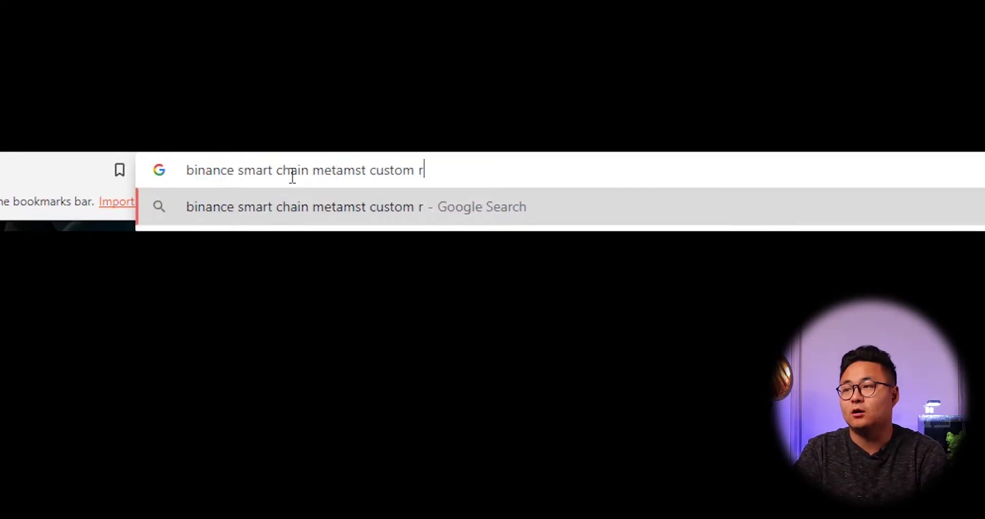
{"action": "key", "text": "Return"}
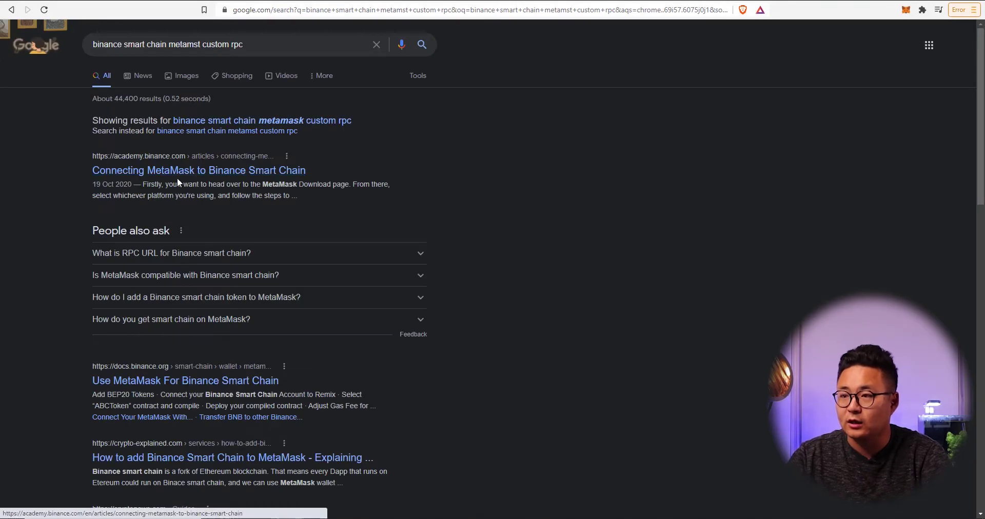
Step: Open the Binance Academy article and select its Mainnet parameters: Smart Chain, ChainID 56, BNB
{"action": "left_click", "coordinate": [171, 168]}
{"action": "scroll", "coordinate": [681, 335], "scroll_direction": "down", "scroll_amount": 14}
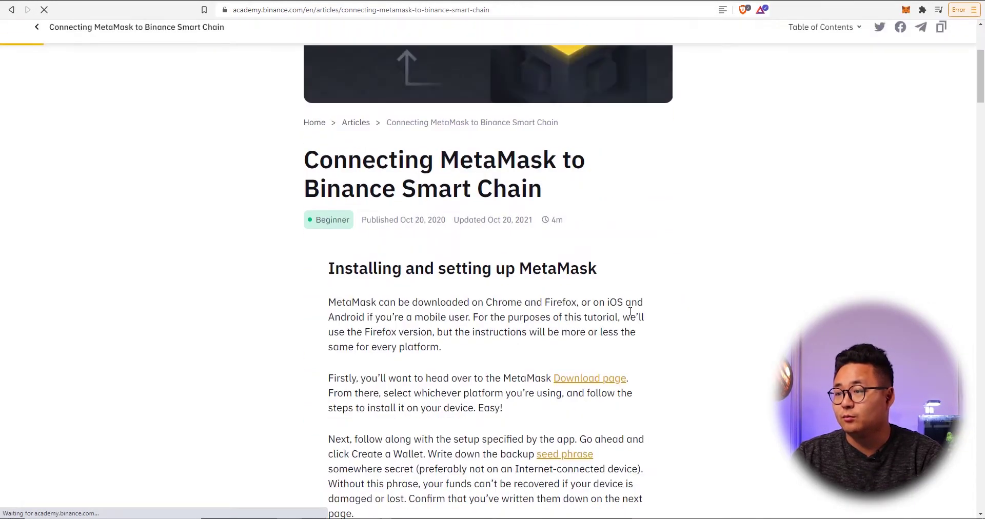
{"action": "scroll", "coordinate": [501, 286], "scroll_direction": "down", "scroll_amount": 12}
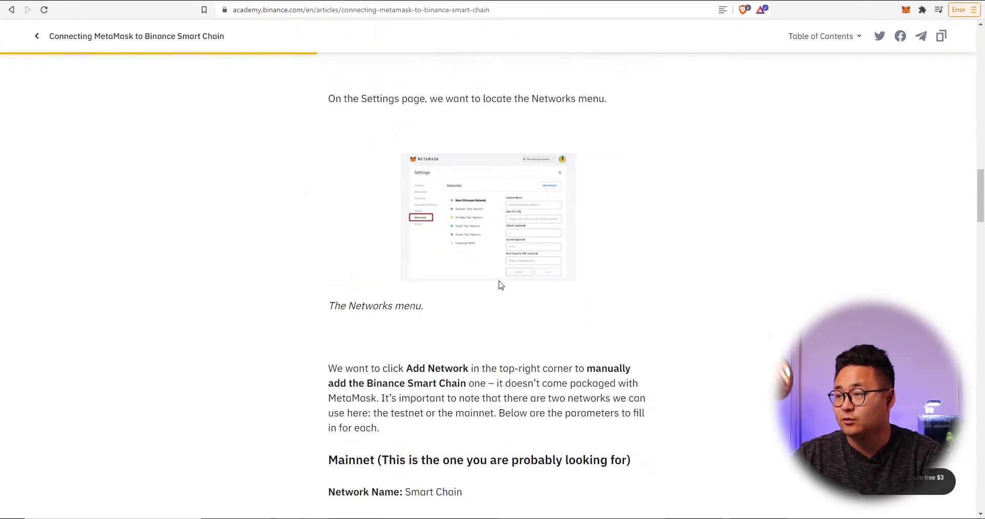
{"action": "scroll", "coordinate": [438, 271], "scroll_direction": "down", "scroll_amount": 6}
{"action": "scroll", "coordinate": [457, 293], "scroll_direction": "up", "scroll_amount": 1}
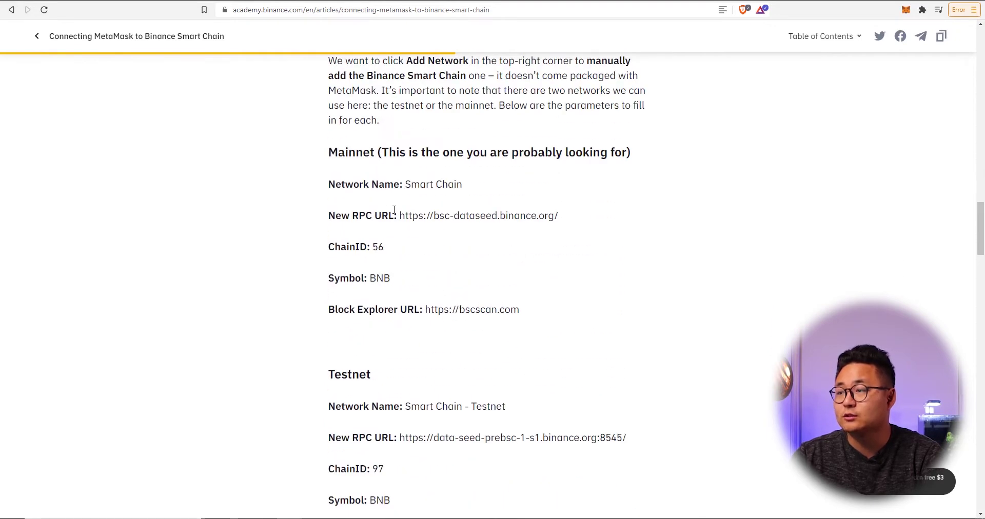
{"action": "left_click_drag", "start_coordinate": [337, 152], "coordinate": [682, 310]}
{"action": "left_click", "coordinate": [681, 291]}
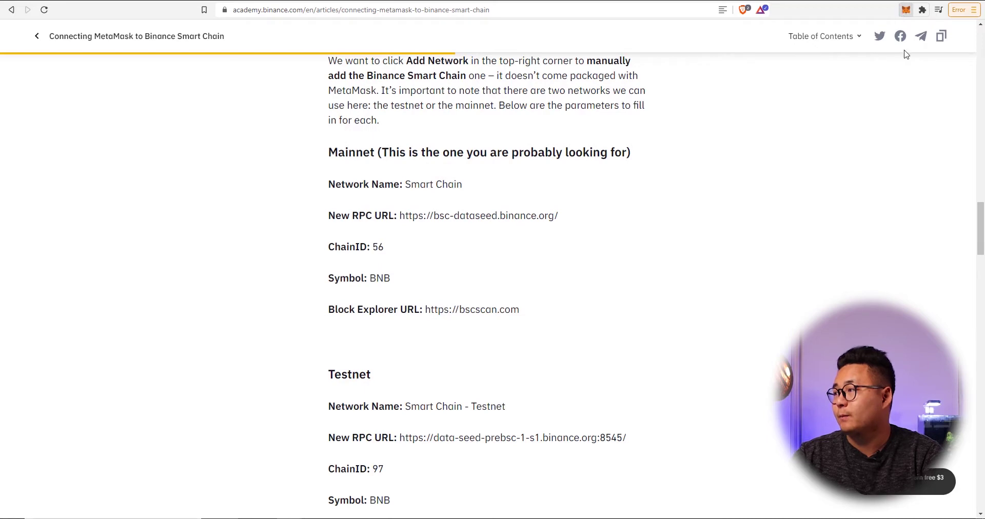
{"action": "left_click", "coordinate": [906, 10]}
Step: Open MetaMask's Custom RPC form from the network list, then close it without adding anything
{"action": "left_click", "coordinate": [858, 37]}
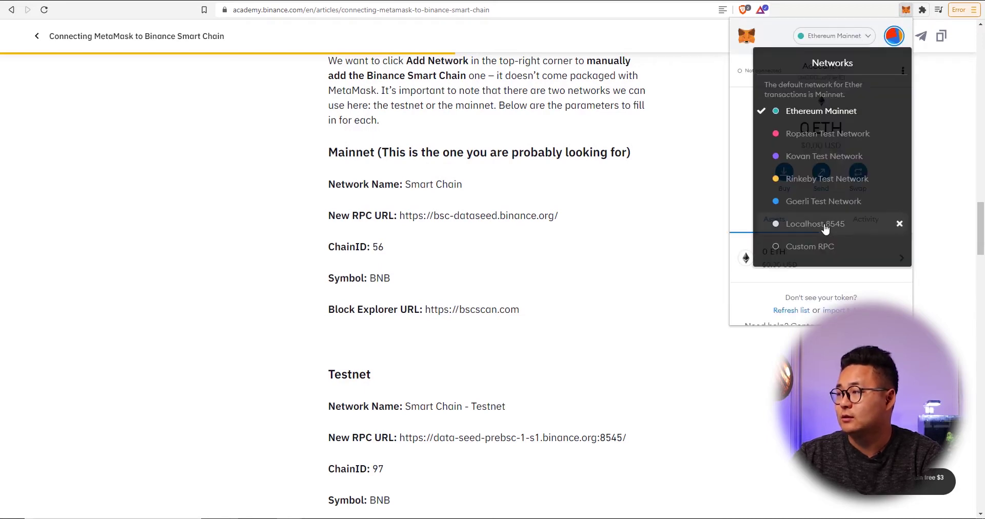
{"action": "left_click", "coordinate": [807, 246]}
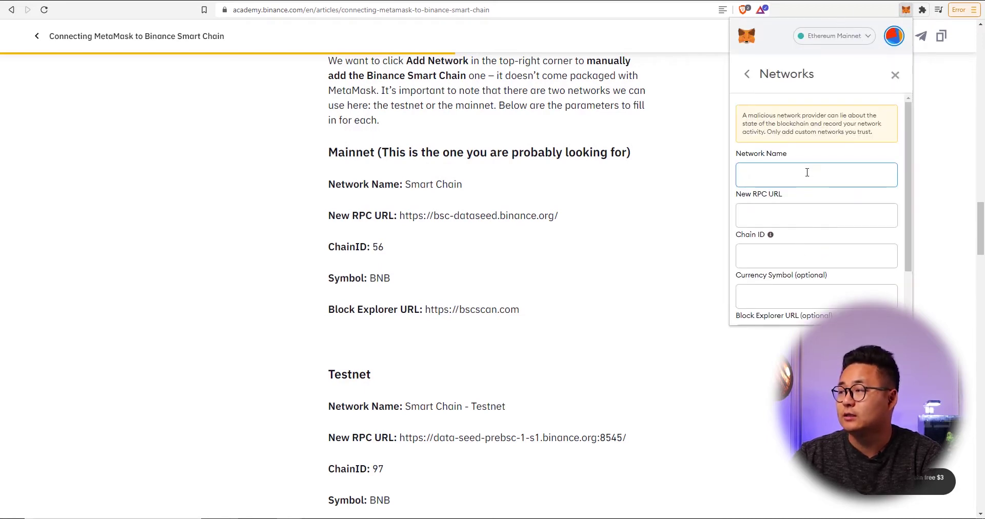
{"action": "scroll", "coordinate": [804, 230], "scroll_direction": "down", "scroll_amount": 2}
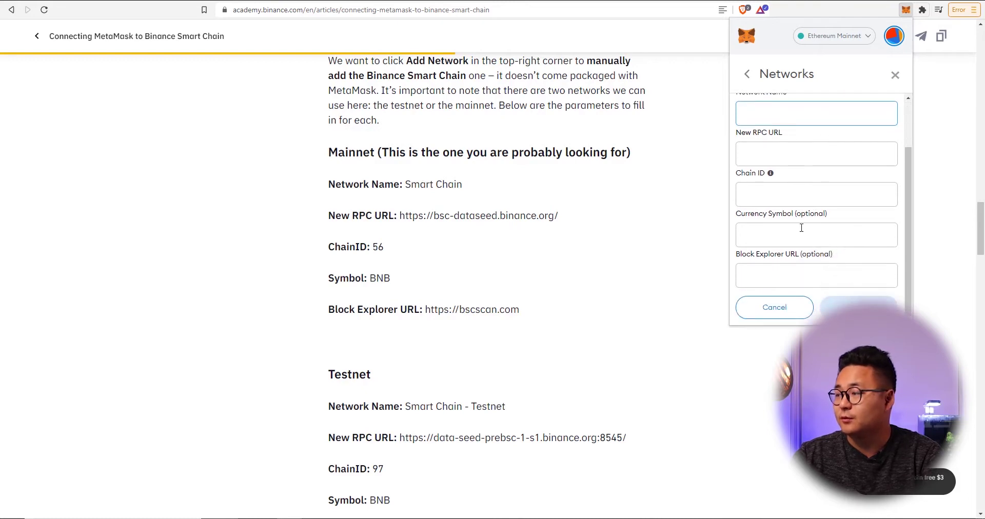
{"action": "scroll", "coordinate": [605, 182], "scroll_direction": "down", "scroll_amount": 2}
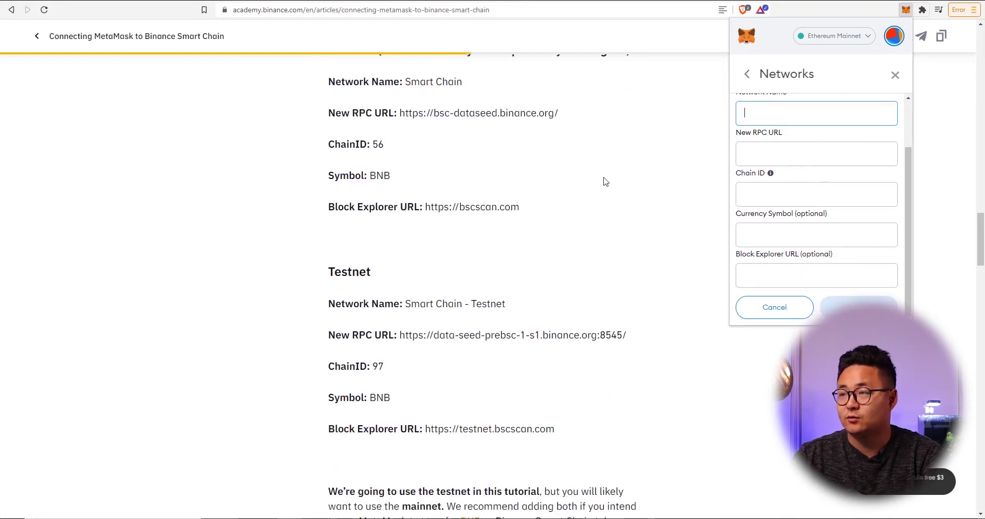
{"action": "left_click", "coordinate": [392, 203]}
{"action": "scroll", "coordinate": [395, 195], "scroll_direction": "up", "scroll_amount": 2}
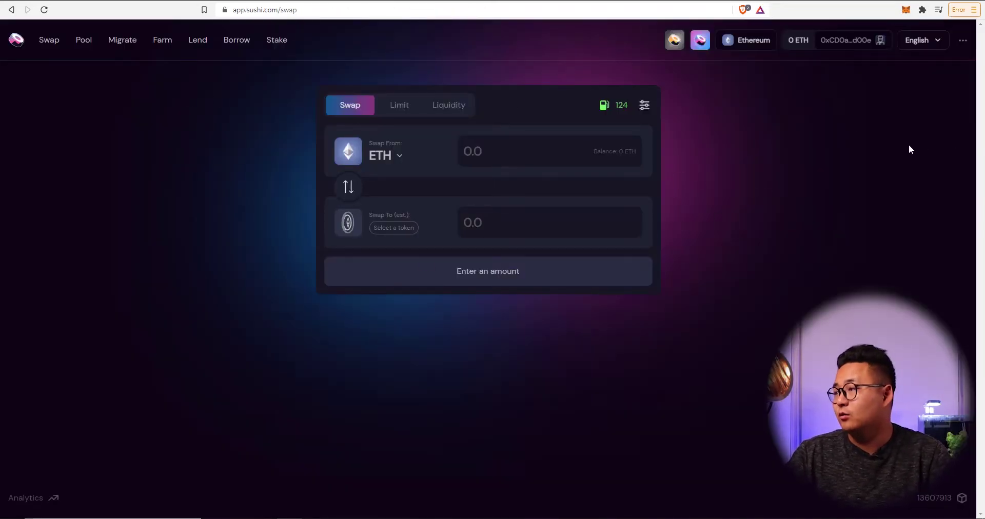
Step: Choose Polygon (Matic) on SushiSwap and approve adding and switching MetaMask to Matic
{"action": "left_click", "coordinate": [748, 51]}
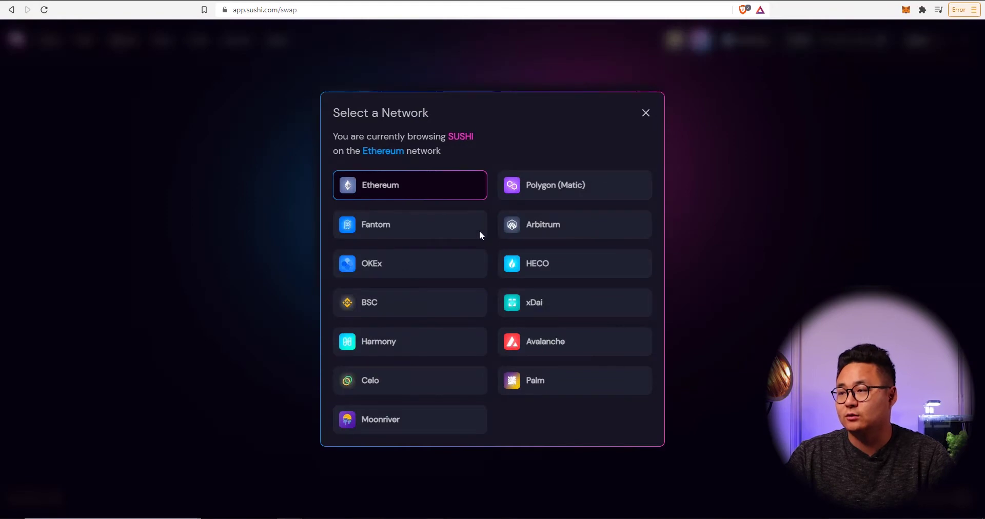
{"action": "left_click", "coordinate": [564, 185]}
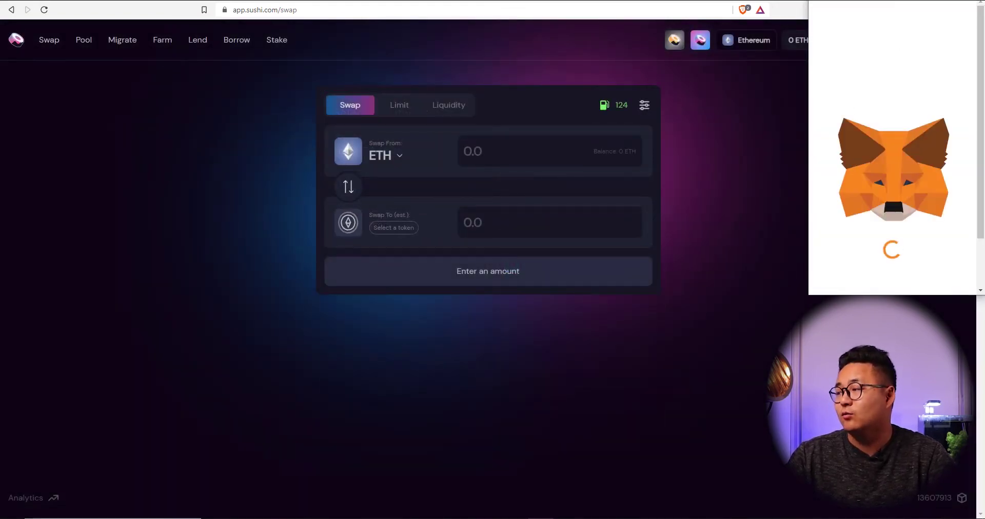
{"action": "scroll", "coordinate": [888, 193], "scroll_direction": "down", "scroll_amount": 5}
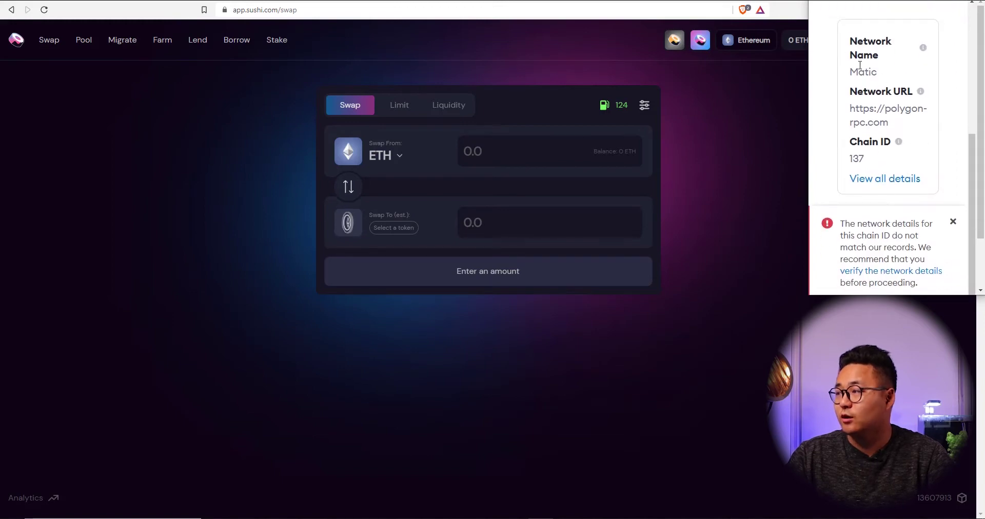
{"action": "scroll", "coordinate": [891, 216], "scroll_direction": "down", "scroll_amount": 3}
{"action": "left_click", "coordinate": [927, 268]}
{"action": "left_click", "coordinate": [931, 269]}
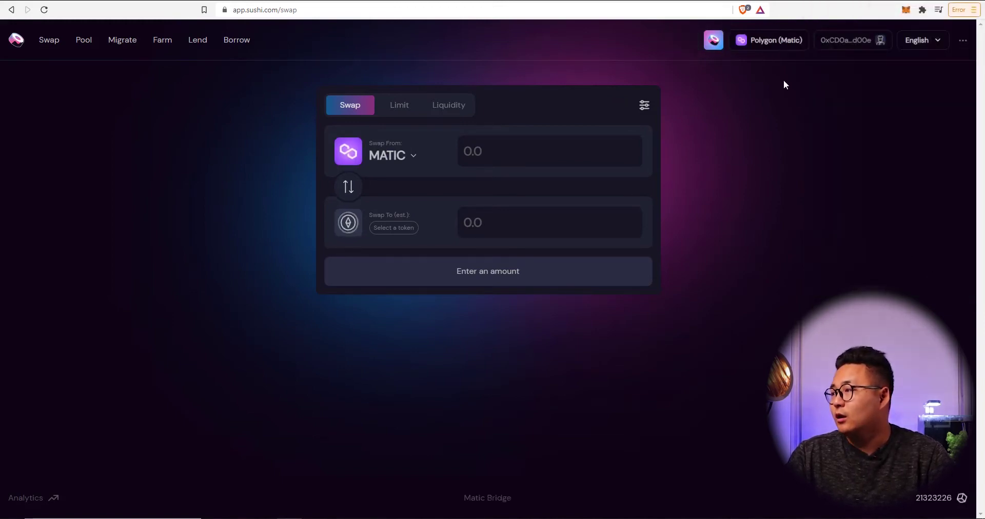
{"action": "left_click", "coordinate": [906, 8]}
Step: Choose BSC on SushiSwap and approve adding and switching MetaMask to Binance Smart Chain
{"action": "left_click", "coordinate": [851, 37]}
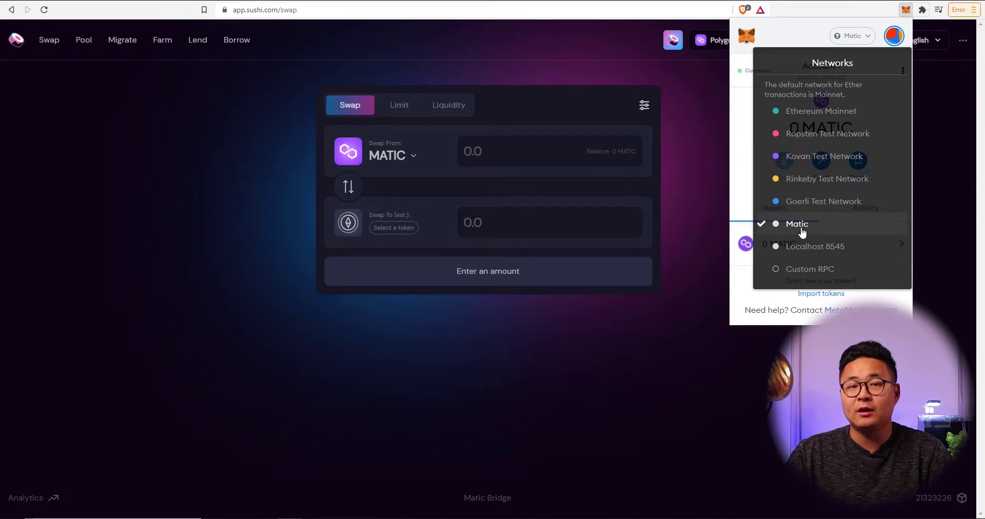
{"action": "left_click", "coordinate": [700, 165]}
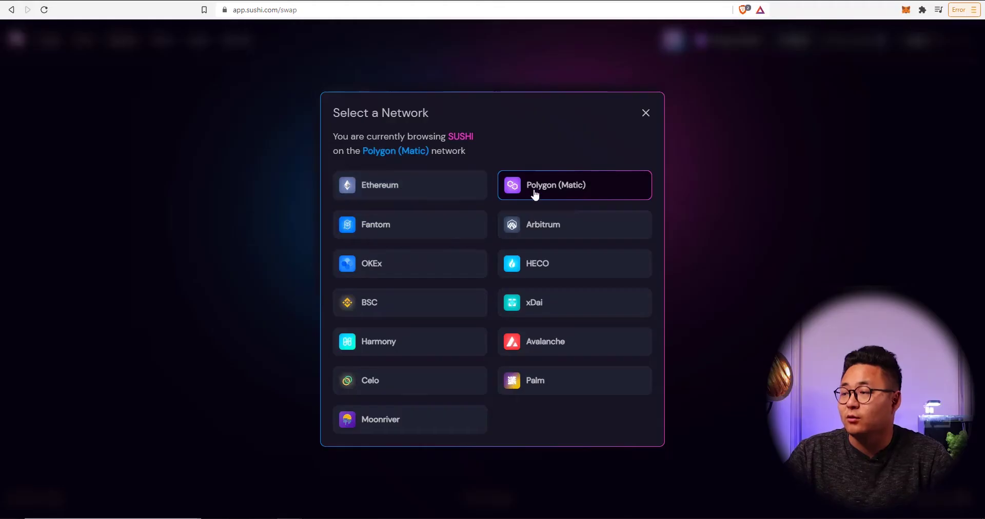
{"action": "left_click", "coordinate": [408, 306]}
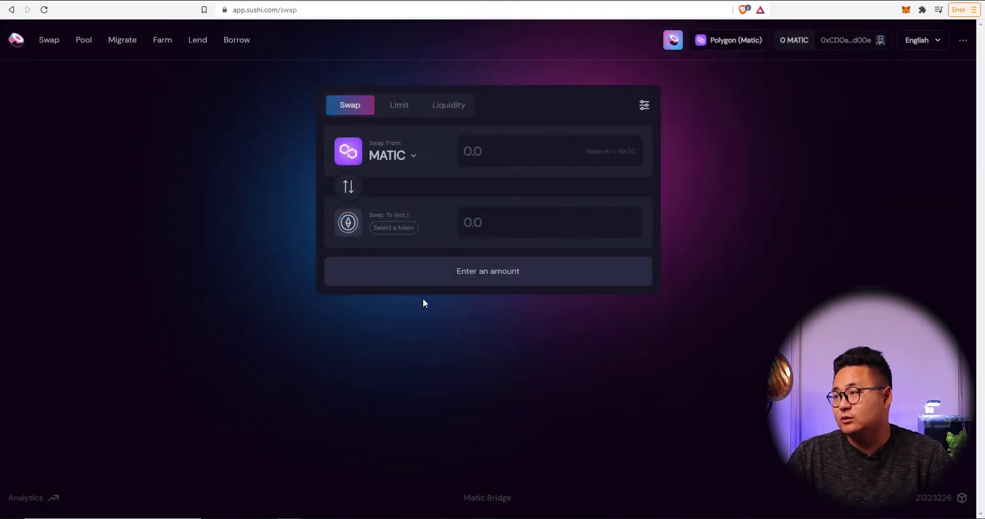
{"action": "left_click", "coordinate": [916, 256]}
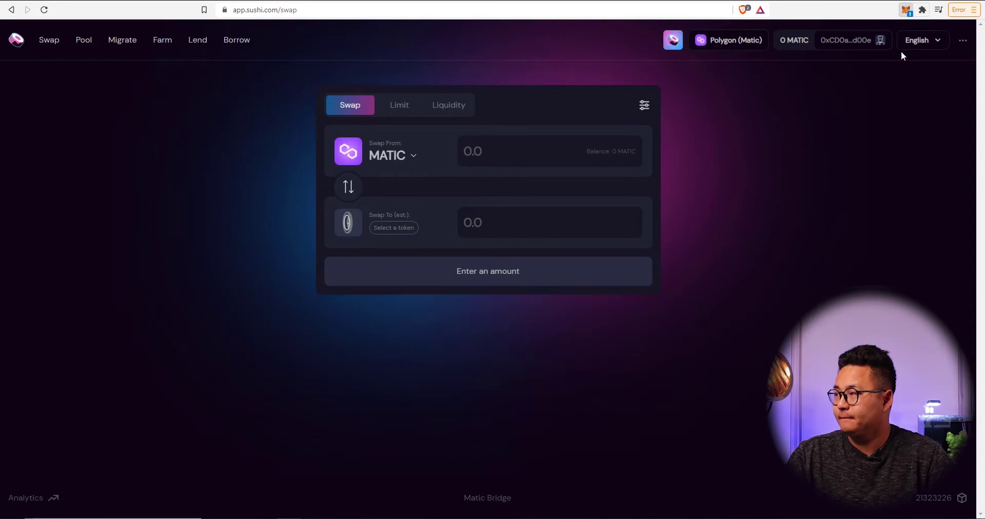
{"action": "left_click", "coordinate": [907, 12]}
{"action": "scroll", "coordinate": [872, 280], "scroll_direction": "down", "scroll_amount": 1}
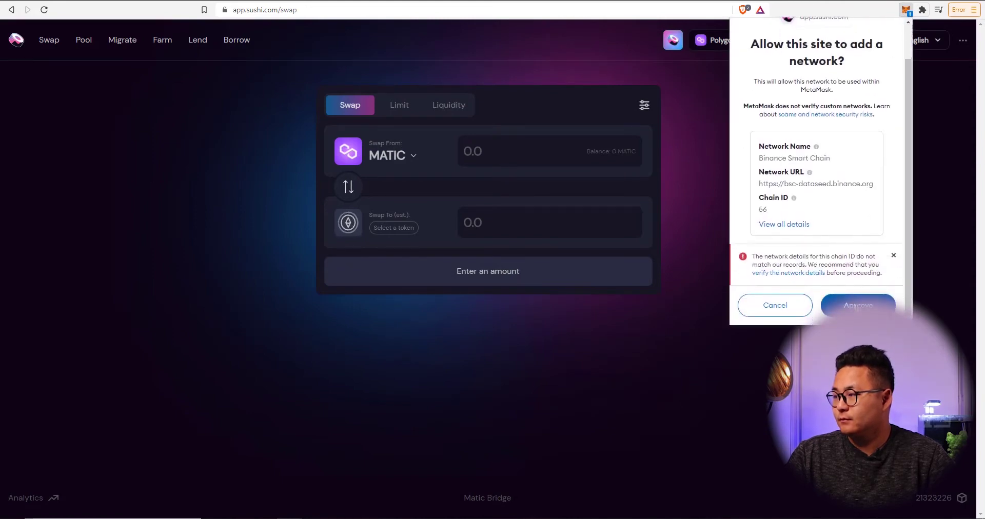
{"action": "left_click", "coordinate": [854, 306]}
{"action": "left_click", "coordinate": [854, 306]}
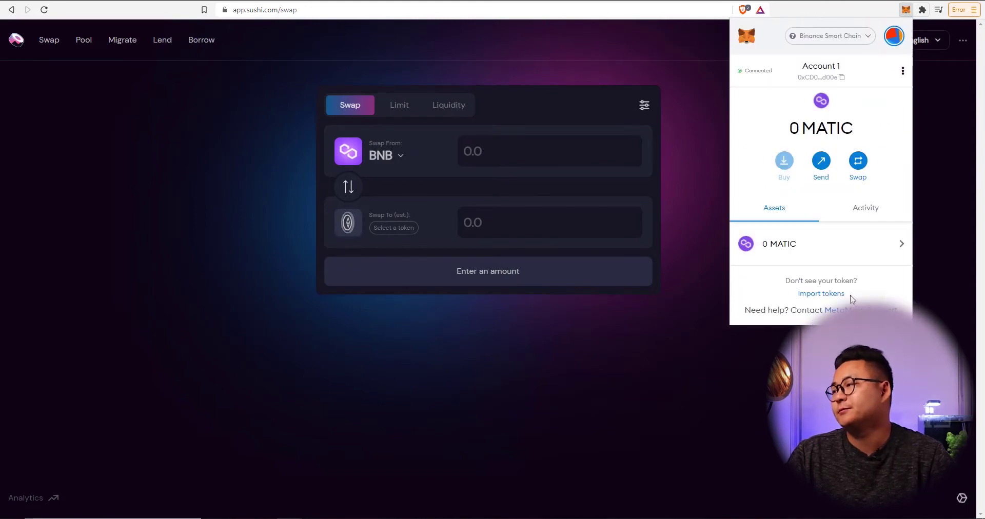
Step: Choose Avalanche on SushiSwap and approve adding and switching MetaMask to Avalanche
{"action": "left_click", "coordinate": [756, 41]}
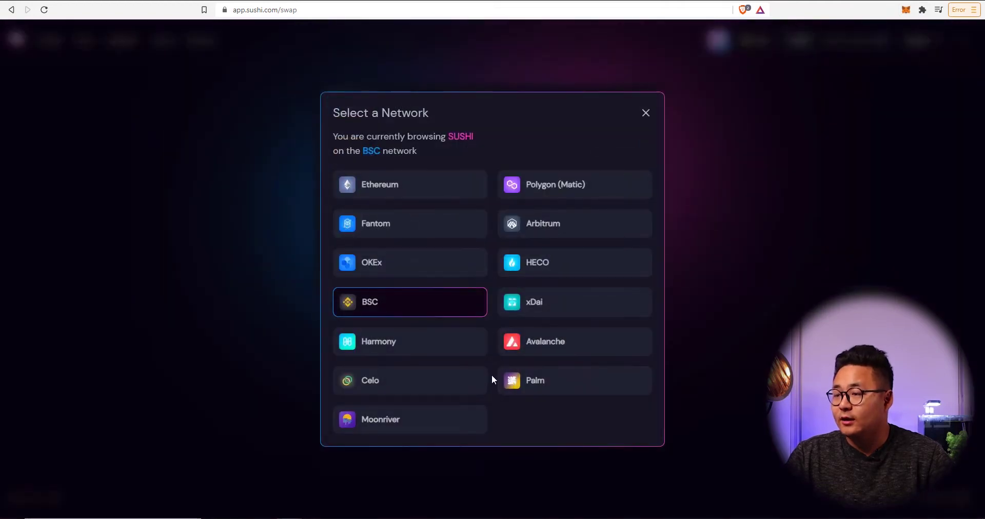
{"action": "left_click", "coordinate": [541, 345]}
{"action": "scroll", "coordinate": [920, 241], "scroll_direction": "down", "scroll_amount": 5}
{"action": "left_click", "coordinate": [930, 266]}
{"action": "left_click", "coordinate": [931, 268]}
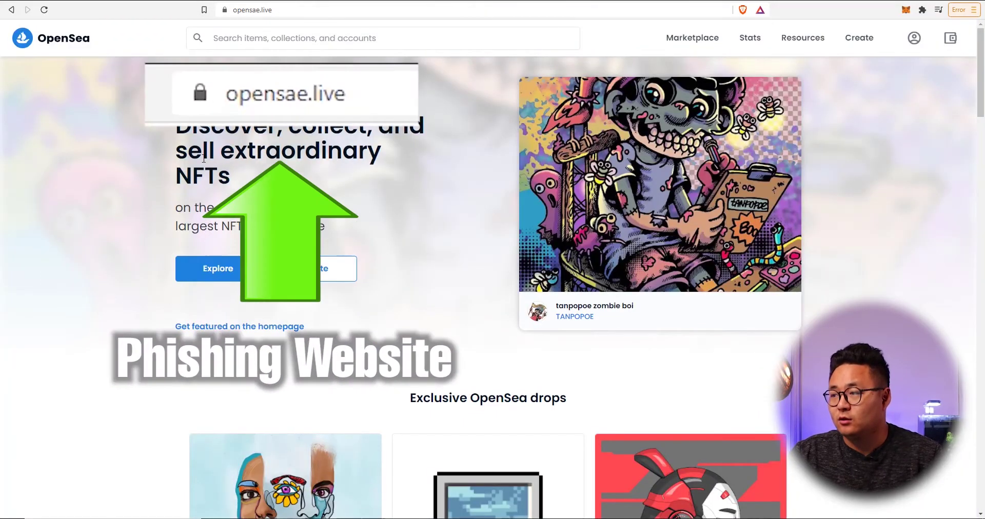
Step: On opensae.live, open the wallet panel and choose MetaMask to connect
{"action": "scroll", "coordinate": [531, 242], "scroll_direction": "down", "scroll_amount": 5}
{"action": "scroll", "coordinate": [473, 232], "scroll_direction": "up", "scroll_amount": 5}
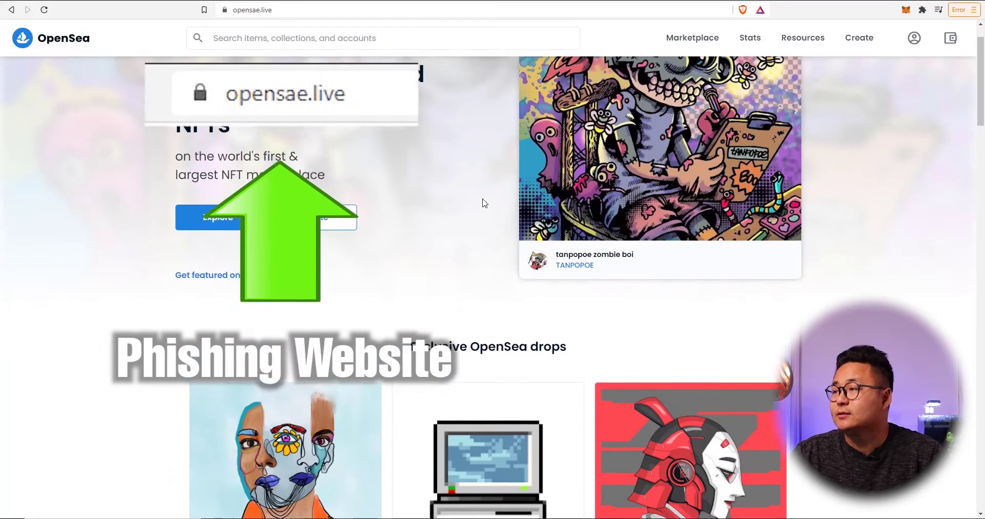
{"action": "left_click", "coordinate": [218, 269]}
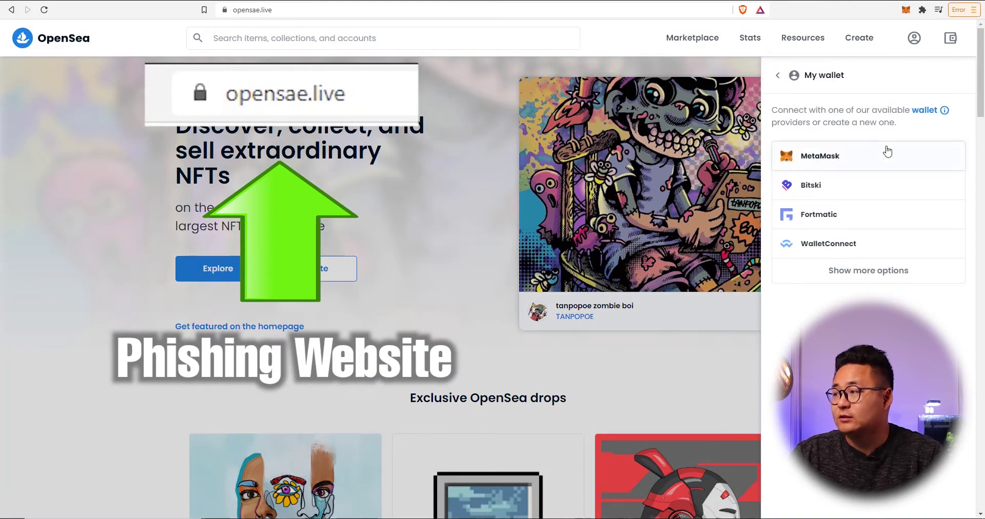
{"action": "left_click", "coordinate": [834, 156]}
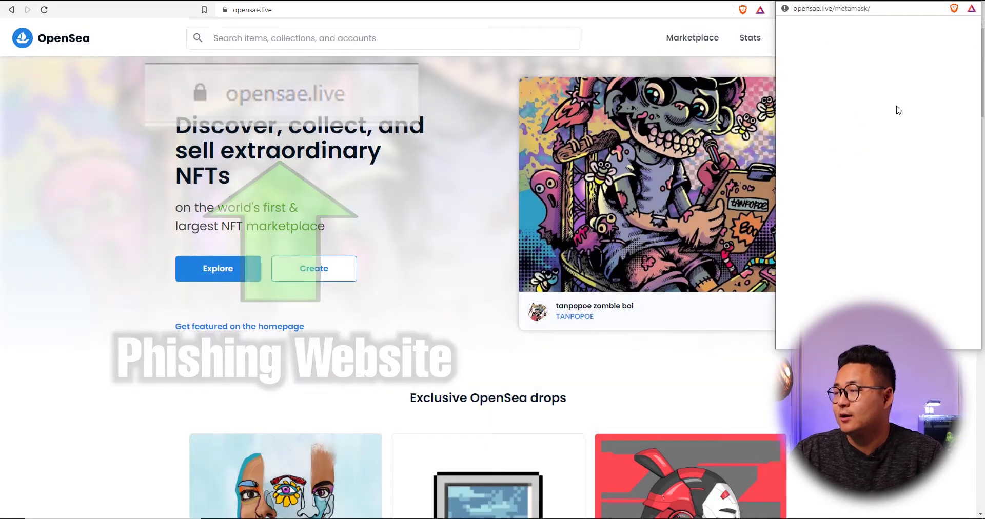
Step: Scroll through MetaMask's red deceptive-site warning and select its text
{"action": "scroll", "coordinate": [898, 233], "scroll_direction": "down", "scroll_amount": 5}
{"action": "scroll", "coordinate": [898, 233], "scroll_direction": "down", "scroll_amount": 2}
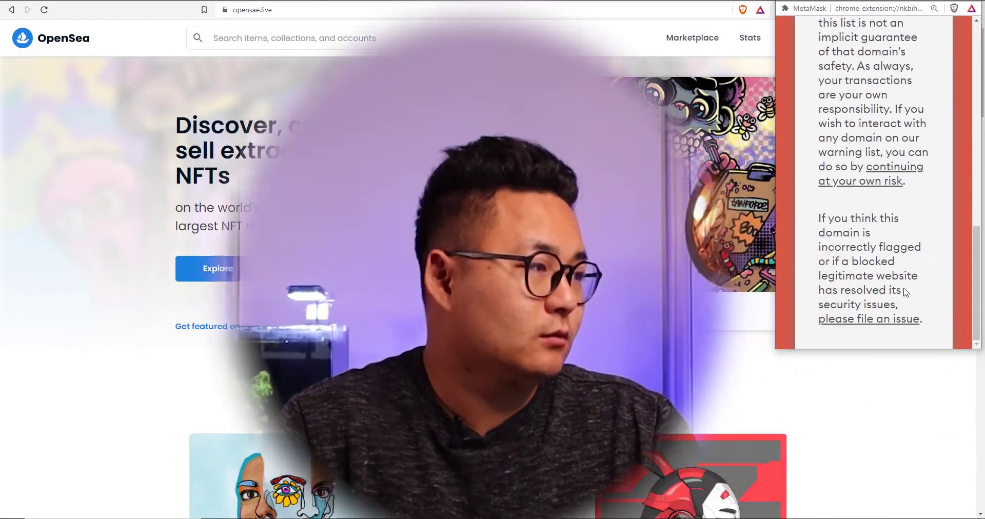
{"action": "scroll", "coordinate": [913, 220], "scroll_direction": "up", "scroll_amount": 6}
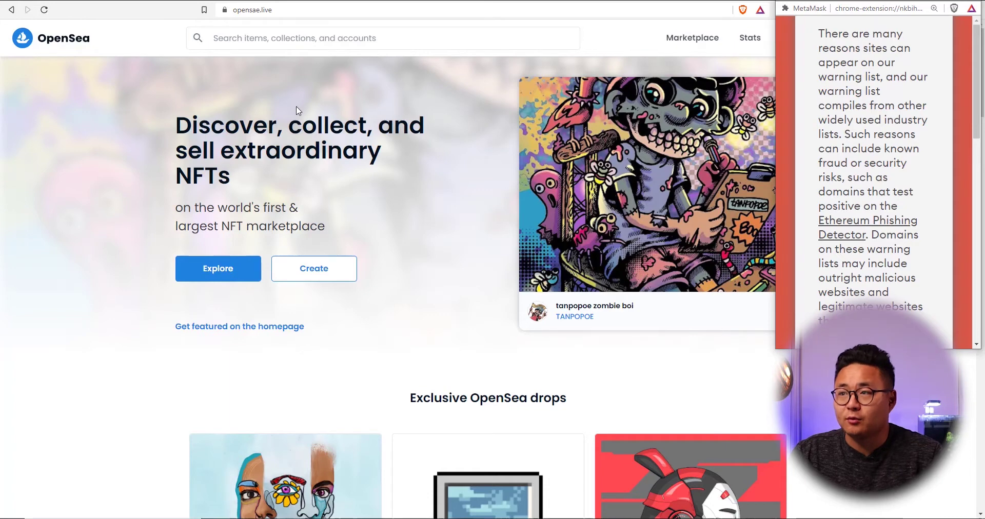
{"action": "left_click_drag", "start_coordinate": [827, 114], "coordinate": [908, 163]}
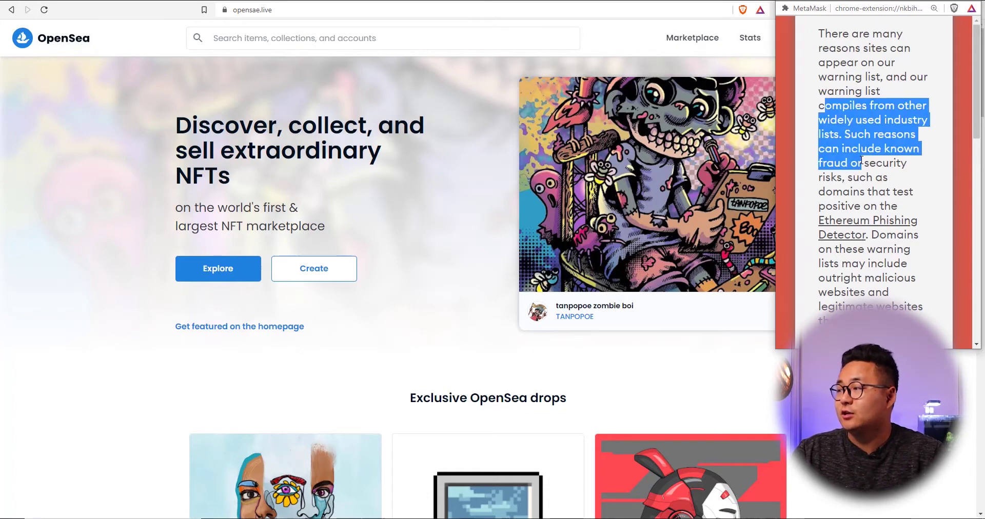
{"action": "key", "text": "ctrl+a"}
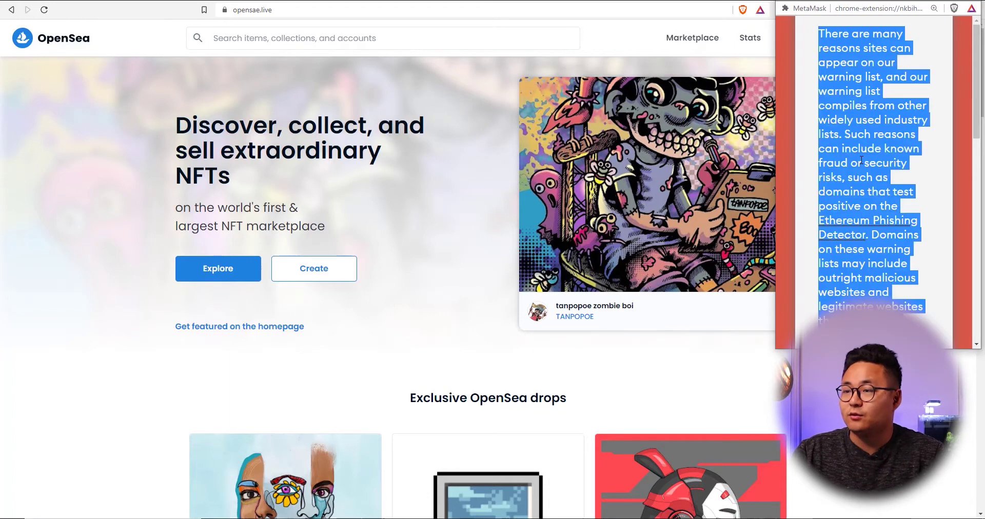
{"action": "left_click", "coordinate": [827, 120]}
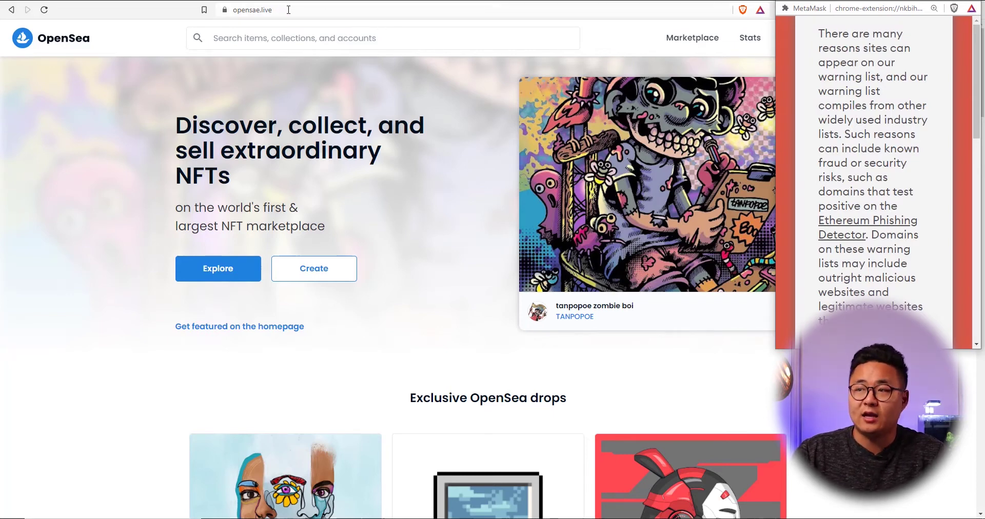
Step: Bookmark the current fake-site page
{"action": "left_click", "coordinate": [288, 10]}
{"action": "key", "text": "ctrl+d"}
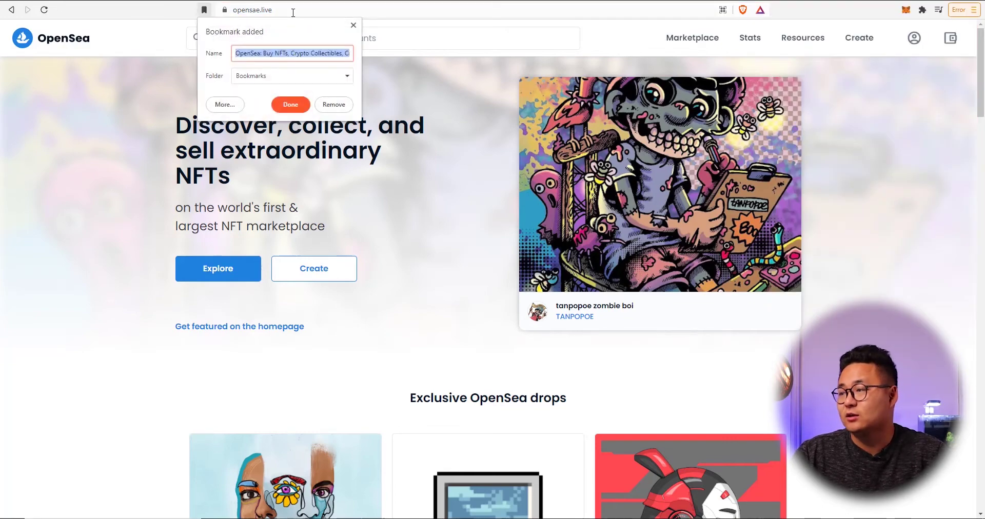
{"action": "scroll", "coordinate": [476, 174], "scroll_direction": "down", "scroll_amount": 5}
{"action": "scroll", "coordinate": [480, 203], "scroll_direction": "up", "scroll_amount": 4}
Step: Dismiss the bookmark popup and load the genuine opensea.io homepage
{"action": "left_click", "coordinate": [343, 10]}
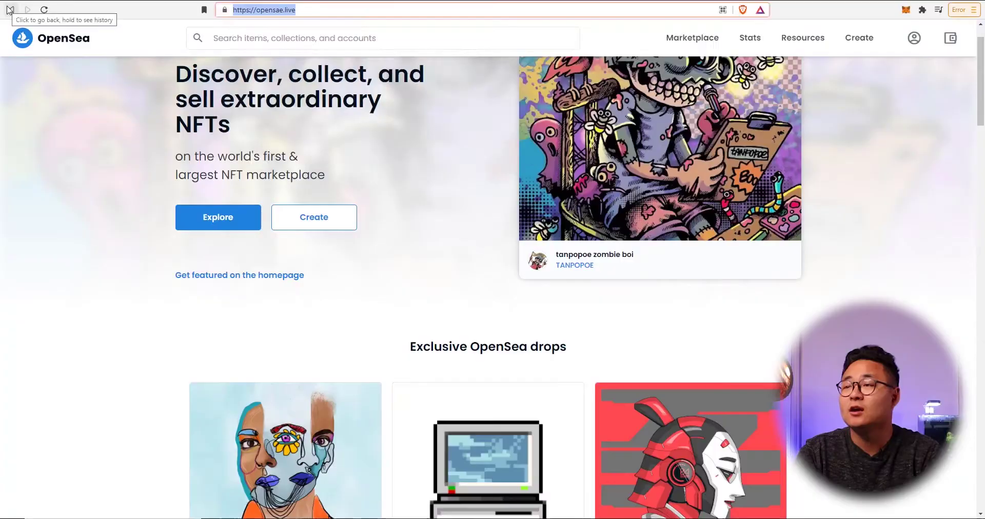
{"action": "type", "text": "opensea.ioi"}
{"action": "key", "text": "Return"}
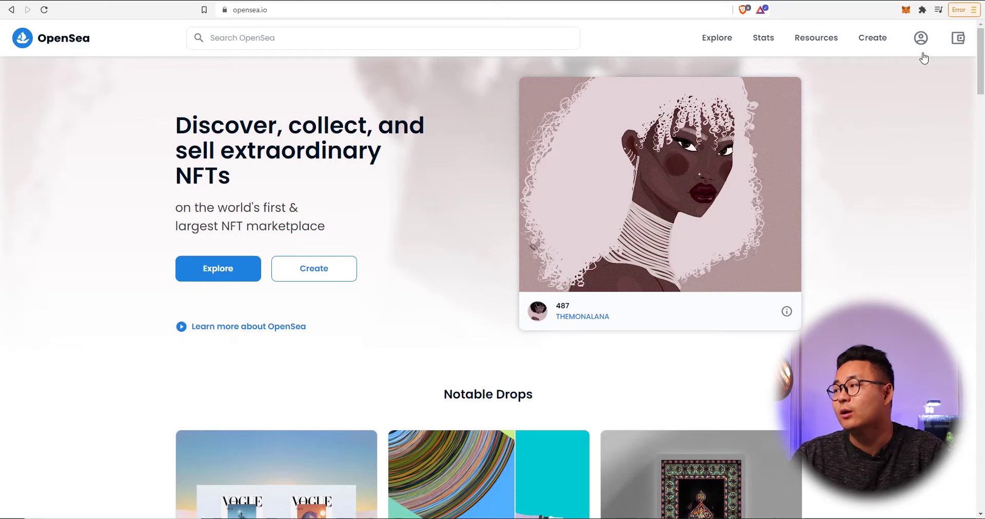
Step: From the Profile menu, connect MetaMask's Account 1 to OpenSea
{"action": "mouse_move", "coordinate": [921, 41]}
{"action": "left_click", "coordinate": [873, 89]}
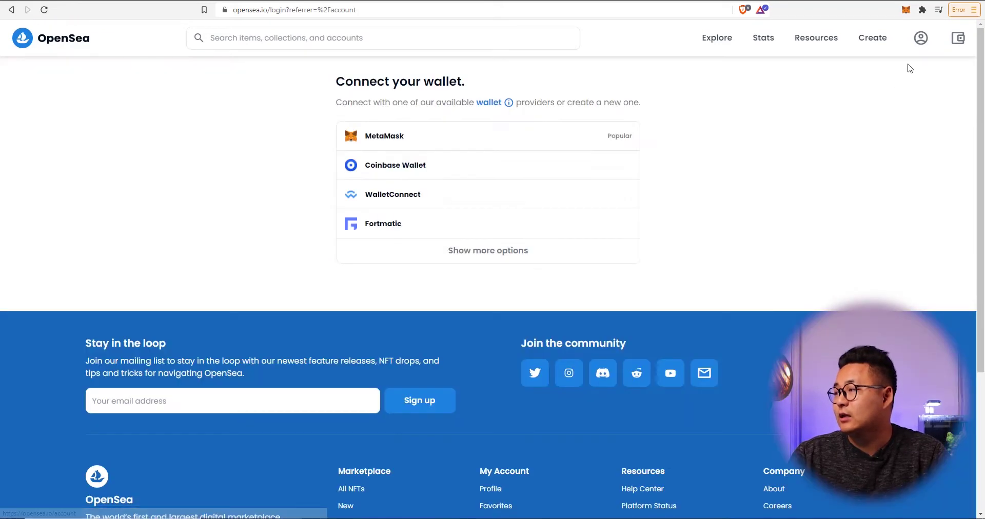
{"action": "left_click", "coordinate": [505, 137]}
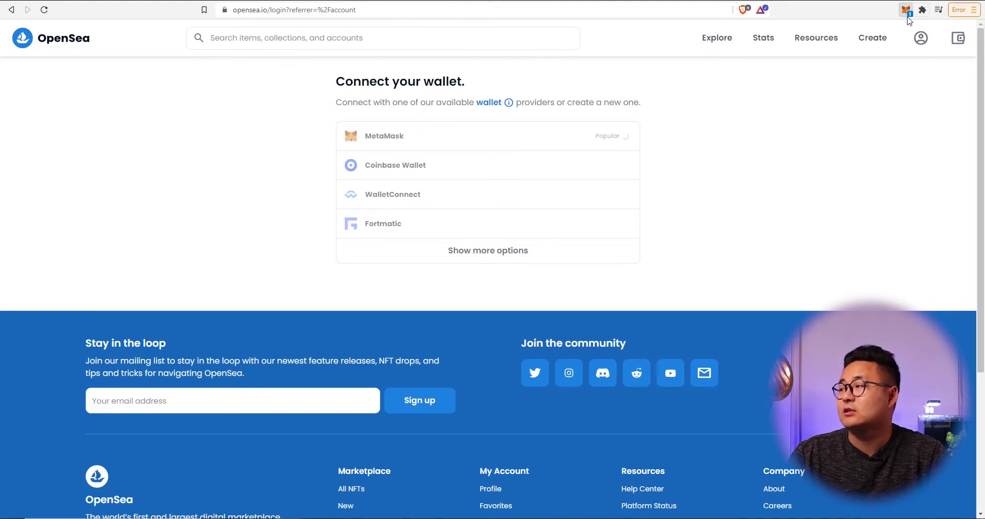
{"action": "left_click", "coordinate": [906, 13]}
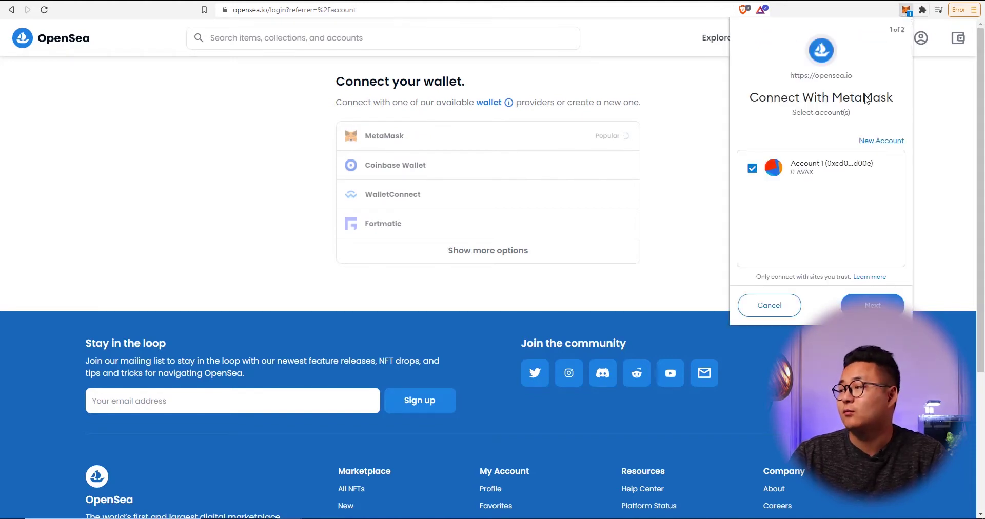
{"action": "left_click", "coordinate": [866, 305]}
{"action": "left_click", "coordinate": [852, 304]}
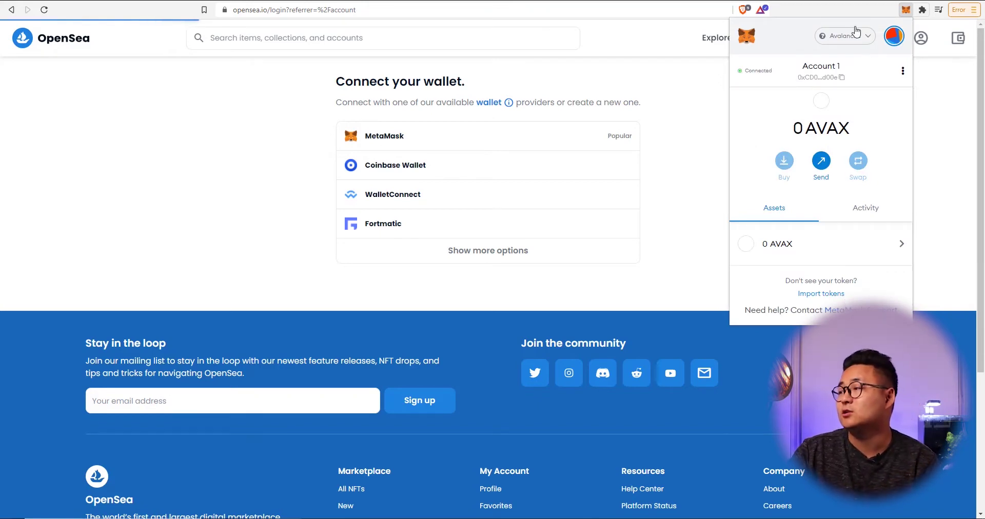
Step: Switch the wallet to Ethereum Mainnet and close the MetaMask popup
{"action": "left_click", "coordinate": [856, 37]}
{"action": "left_click", "coordinate": [832, 111]}
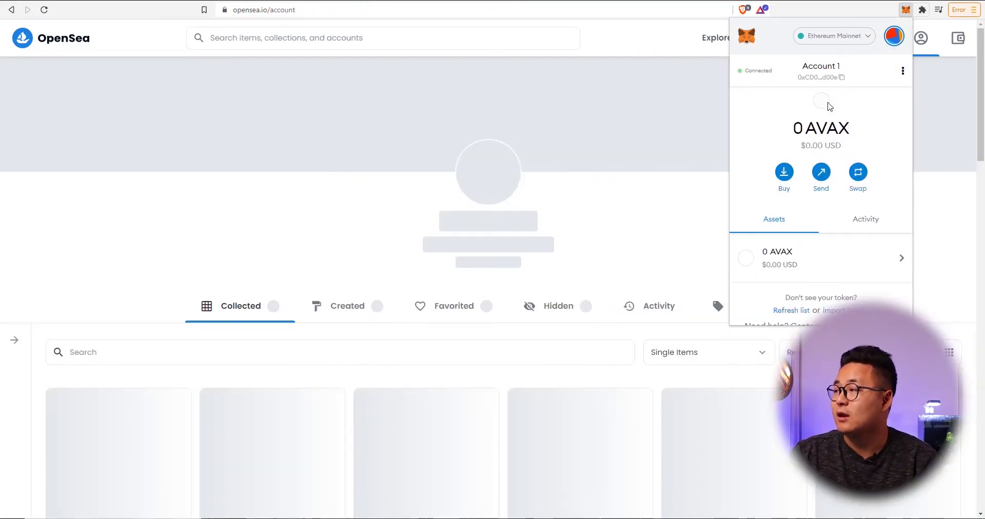
{"action": "left_click", "coordinate": [906, 11]}
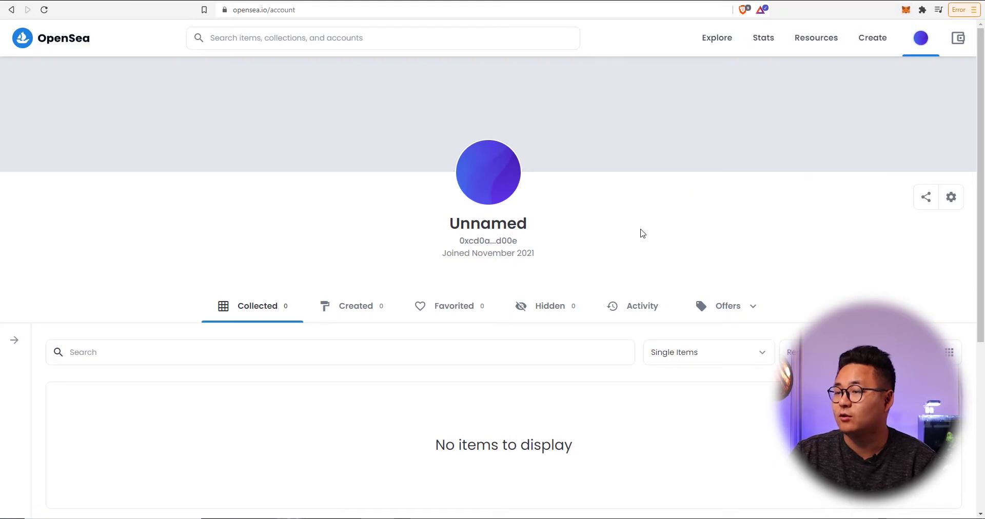
{"action": "scroll", "coordinate": [643, 234], "scroll_direction": "down", "scroll_amount": 3}
{"action": "scroll", "coordinate": [627, 399], "scroll_direction": "up", "scroll_amount": 3}
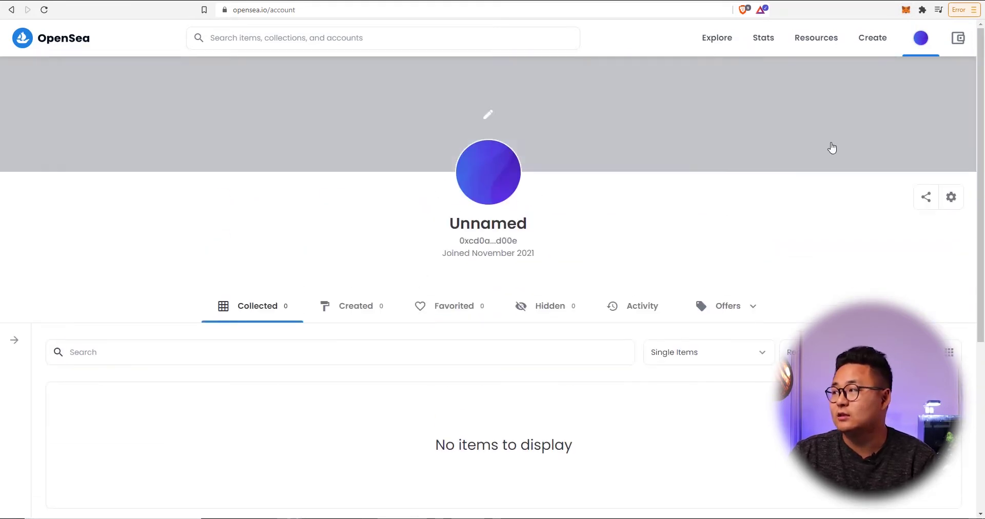
Step: Go to Explore > All NFTs and scroll the results grid
{"action": "mouse_move", "coordinate": [717, 44]}
{"action": "left_click", "coordinate": [733, 76]}
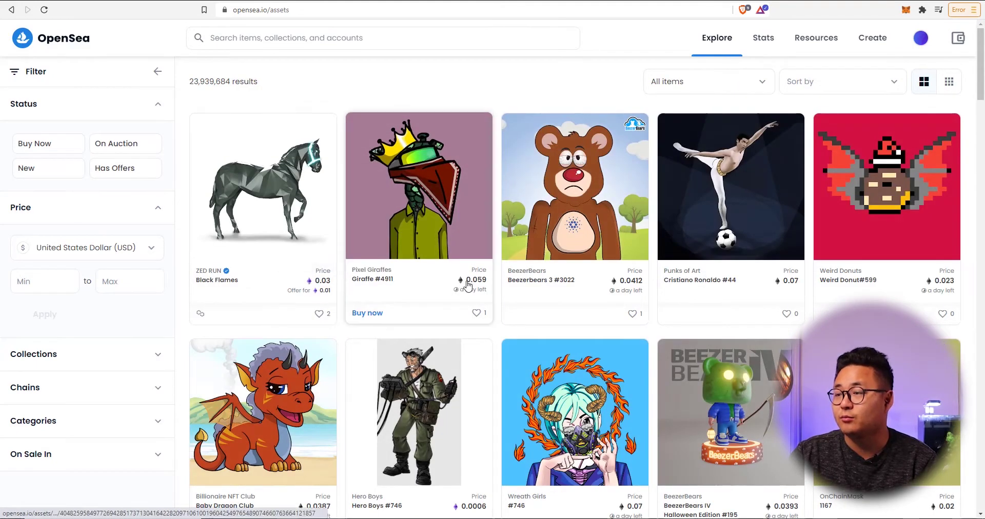
{"action": "scroll", "coordinate": [612, 363], "scroll_direction": "down", "scroll_amount": 4}
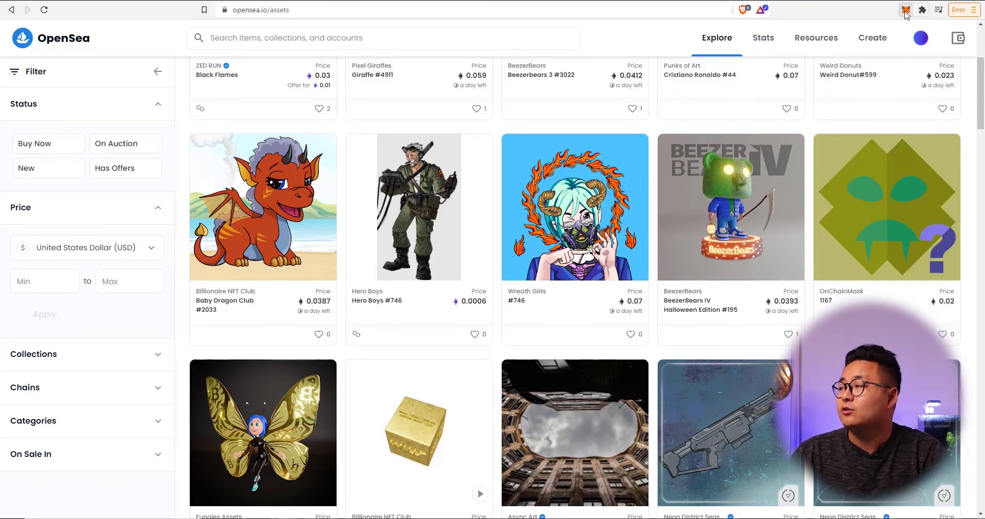
{"action": "left_click", "coordinate": [905, 11]}
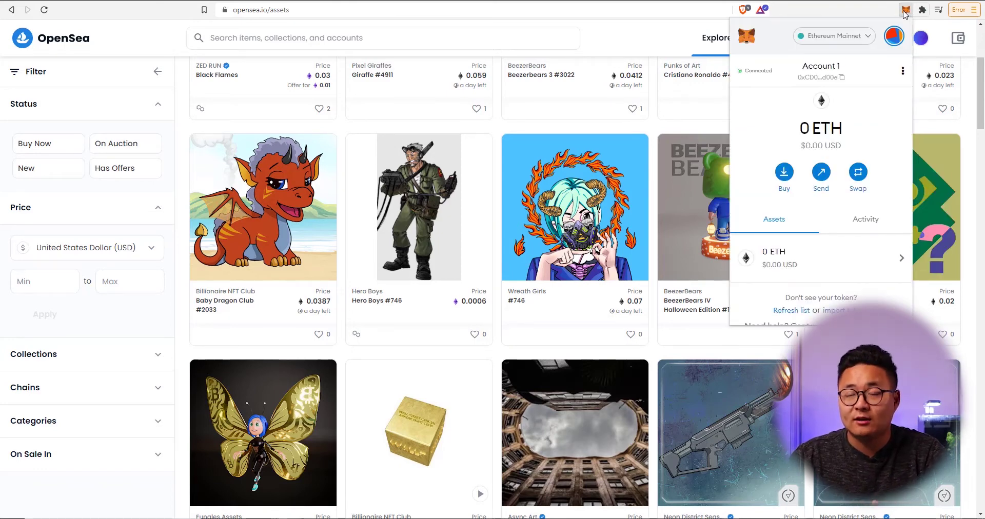
{"action": "left_click", "coordinate": [853, 35]}
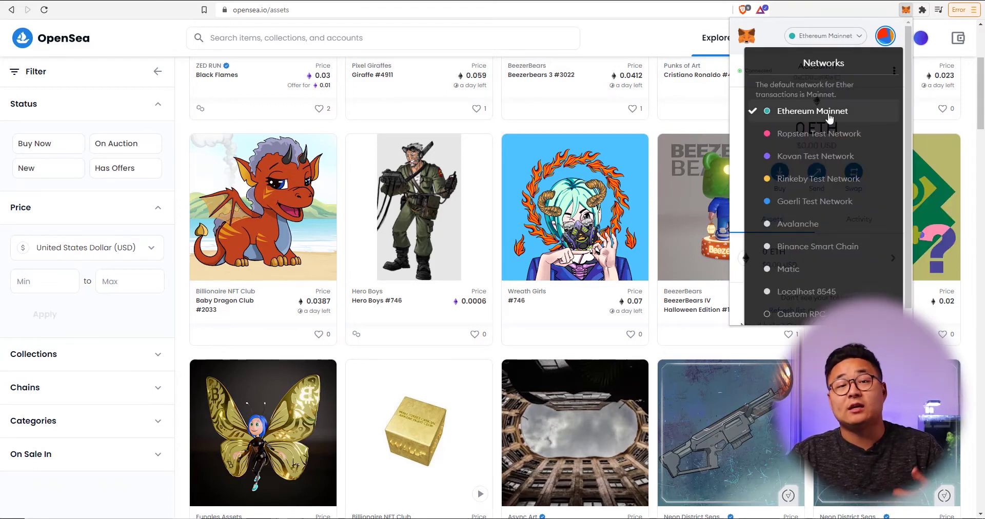
{"action": "scroll", "coordinate": [826, 205], "scroll_direction": "down", "scroll_amount": 1}
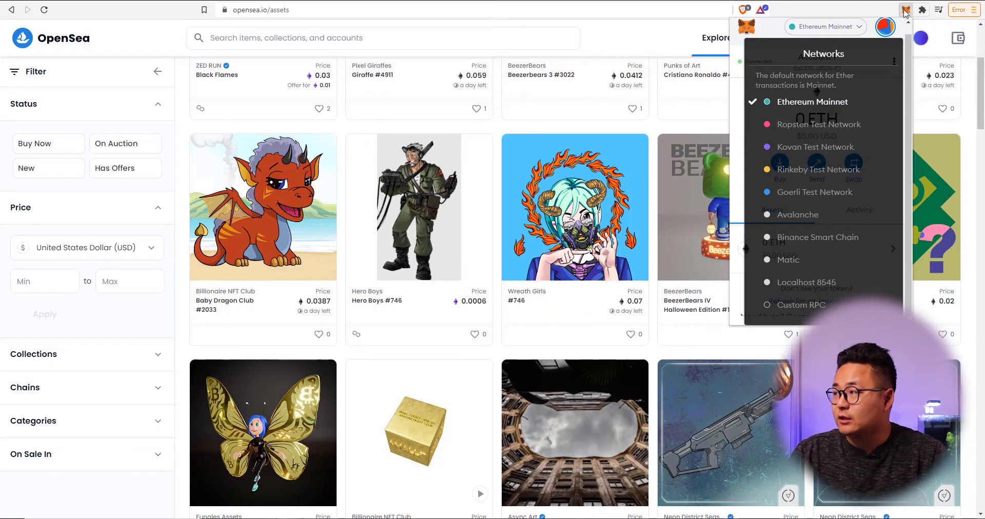
{"action": "left_click", "coordinate": [906, 11]}
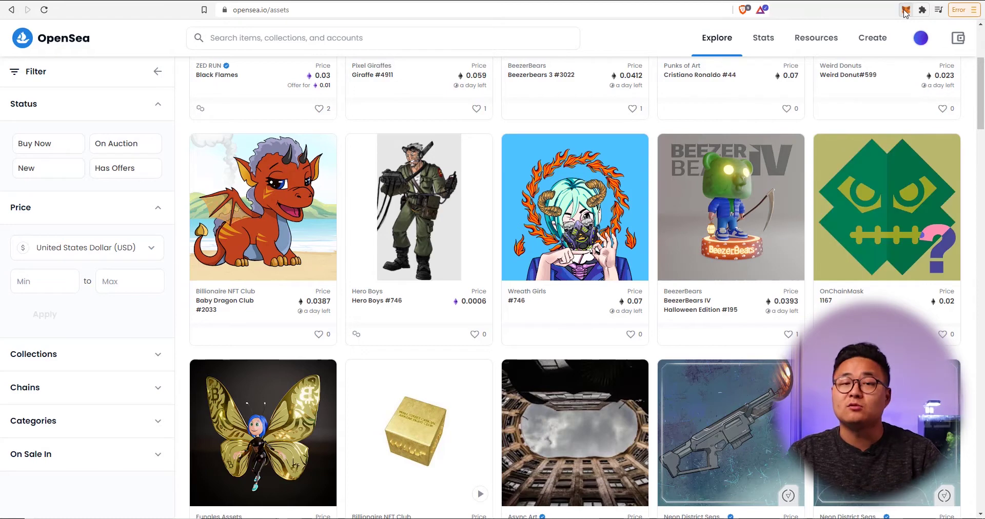
Step: Open the MetaMask popup to show Account 1 with 0 ETH on Ethereum Mainnet
{"action": "right_click", "coordinate": [906, 11]}
{"action": "key", "text": "Escape"}
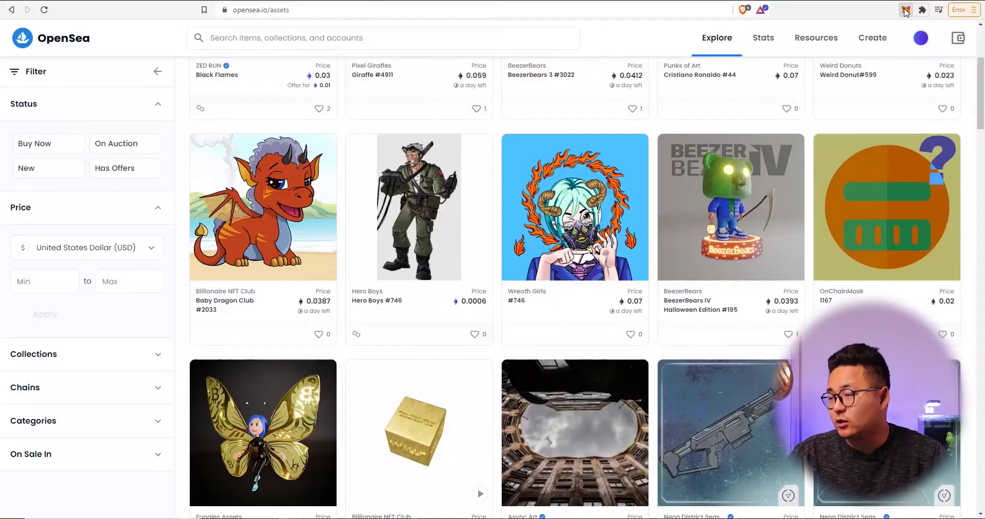
{"action": "left_click", "coordinate": [905, 11]}
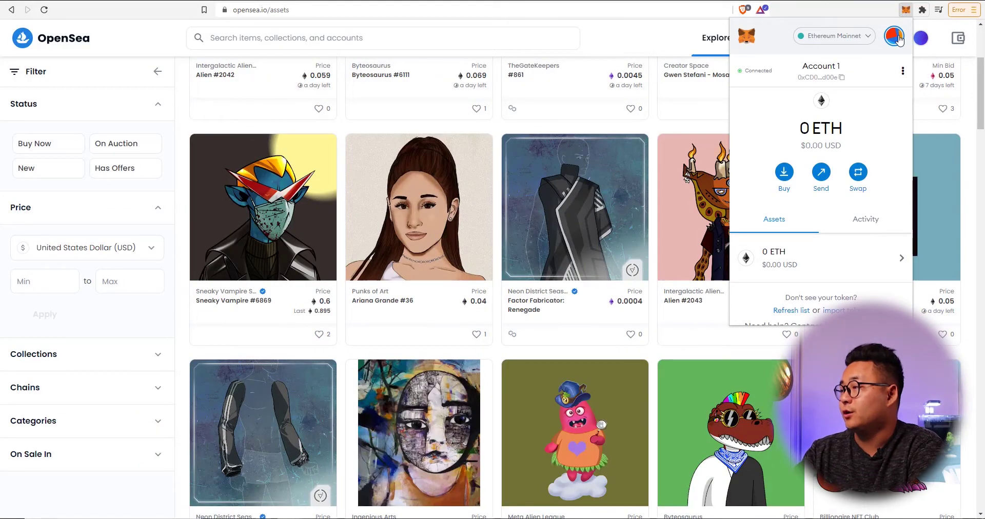
Step: Lock the wallet, then restore it by pasting the secret recovery phrase
{"action": "left_click", "coordinate": [896, 37]}
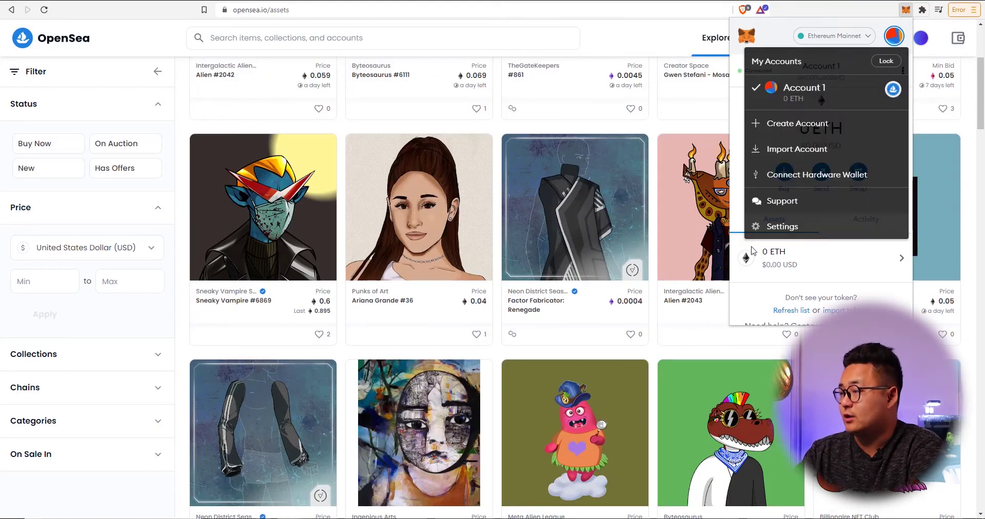
{"action": "left_click", "coordinate": [886, 62]}
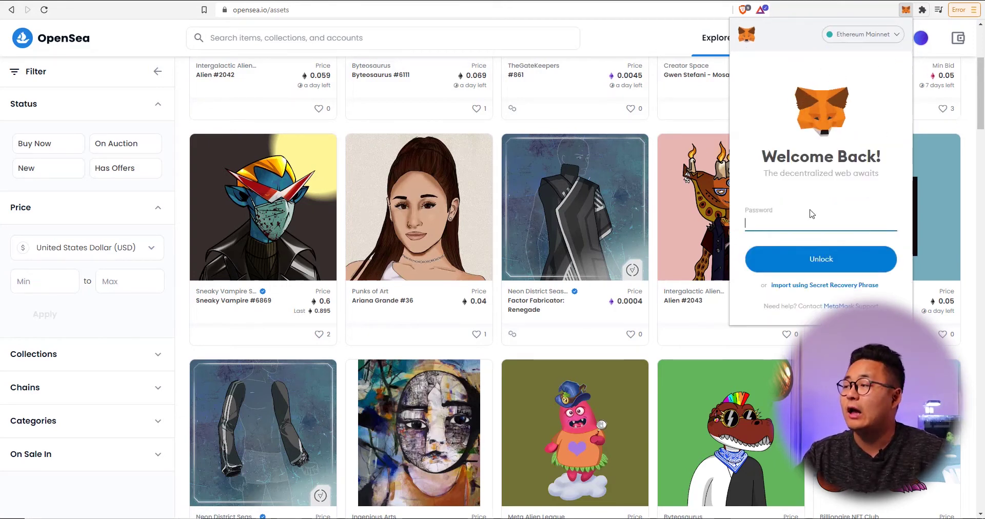
{"action": "left_click", "coordinate": [820, 287]}
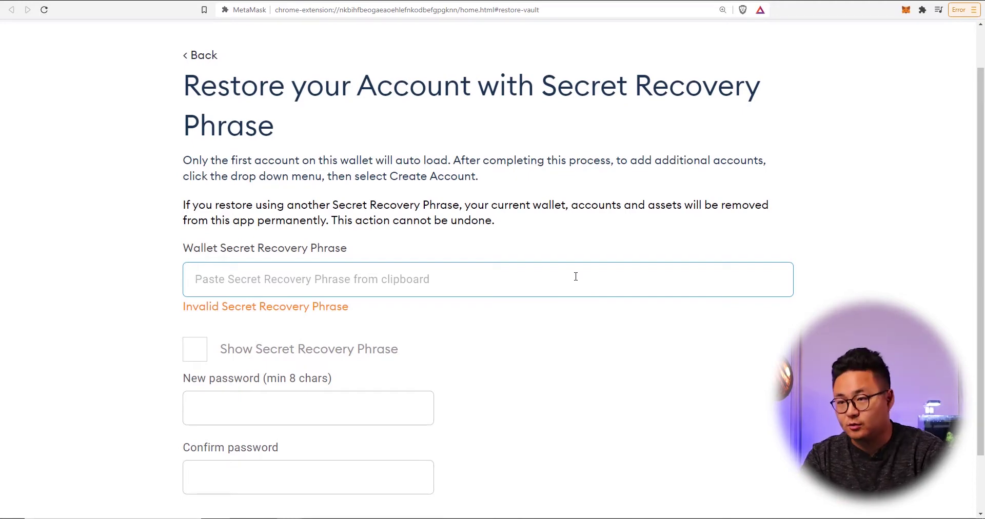
{"action": "key", "text": "ctrl+v"}
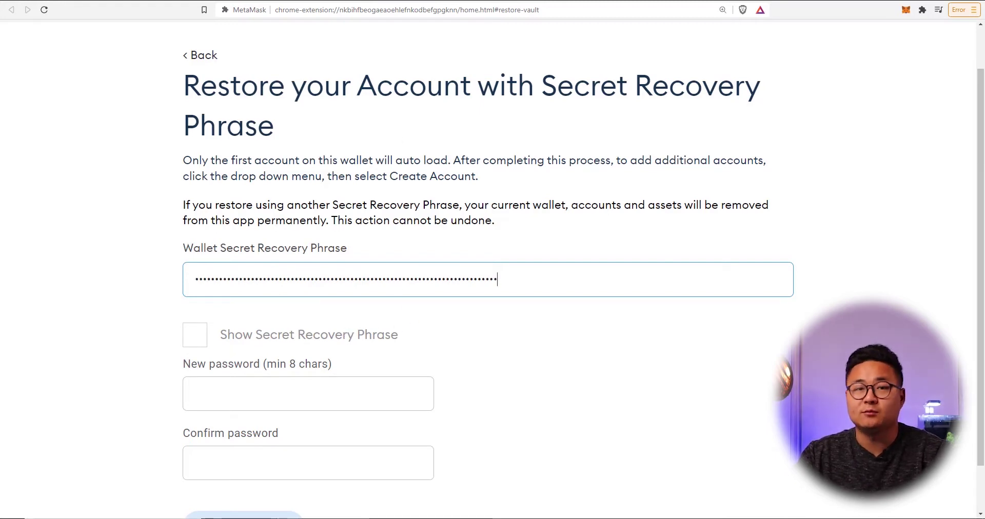
{"action": "scroll", "coordinate": [296, 237], "scroll_direction": "down", "scroll_amount": 1}
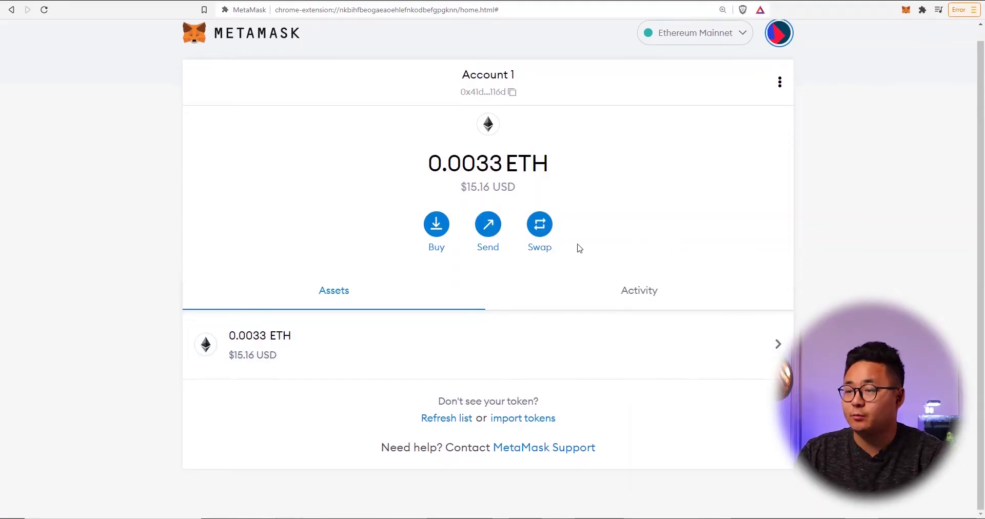
Step: Replace the address with opensea.io and load the OpenSea homepage
{"action": "scroll", "coordinate": [838, 203], "scroll_direction": "up", "scroll_amount": 1}
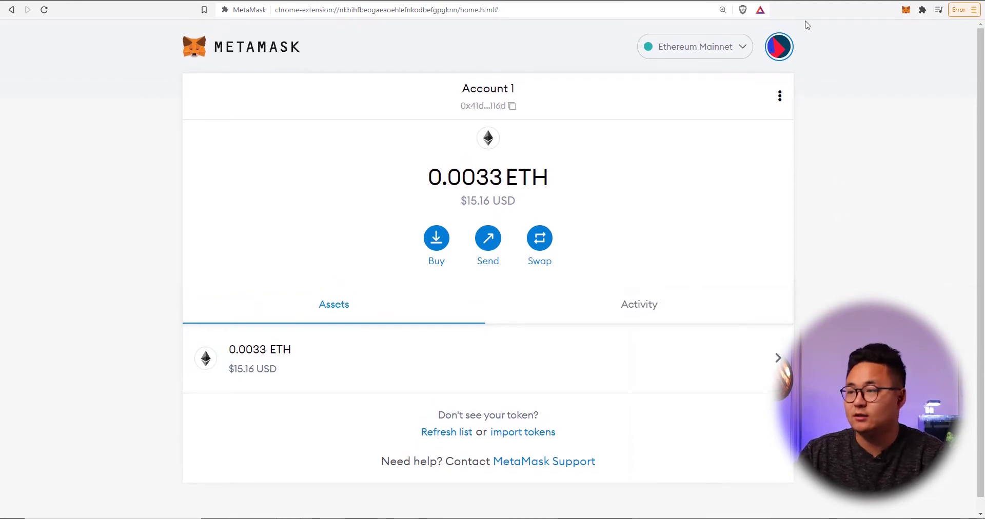
{"action": "left_click_drag", "start_coordinate": [359, 7], "coordinate": [472, 8]}
{"action": "left_click", "coordinate": [473, 9]}
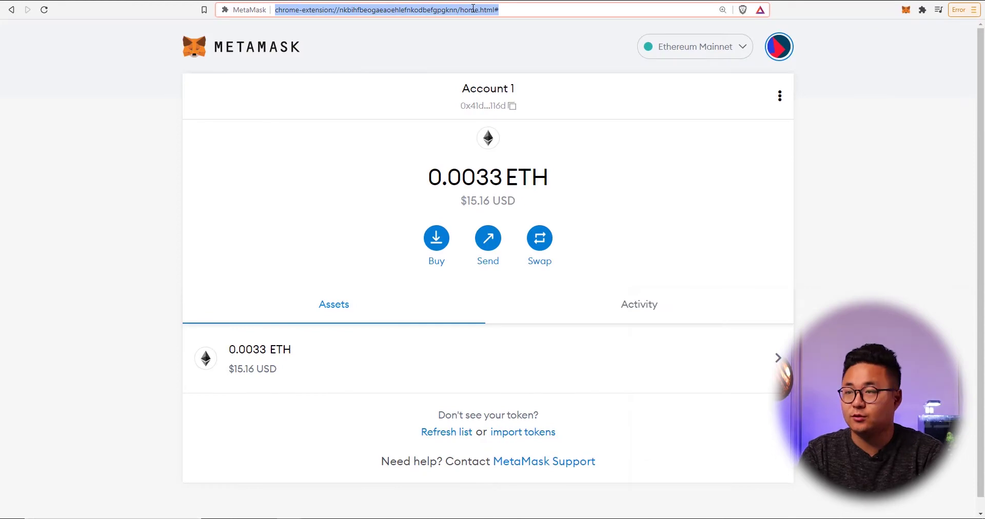
{"action": "type", "text": "opensea.io"}
{"action": "key", "text": "Return"}
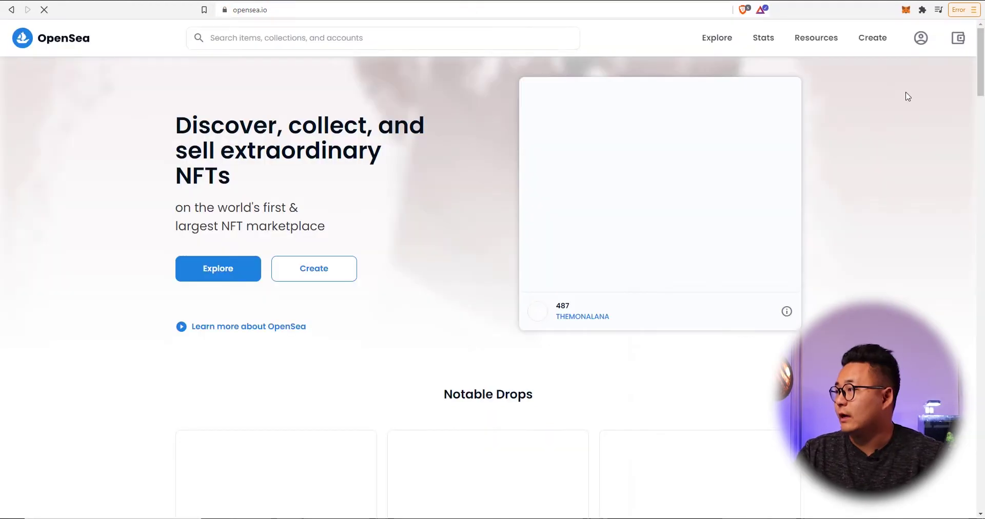
Step: From Profile, connect the restored MetaMask Account 1 to OpenSea
{"action": "mouse_move", "coordinate": [930, 41]}
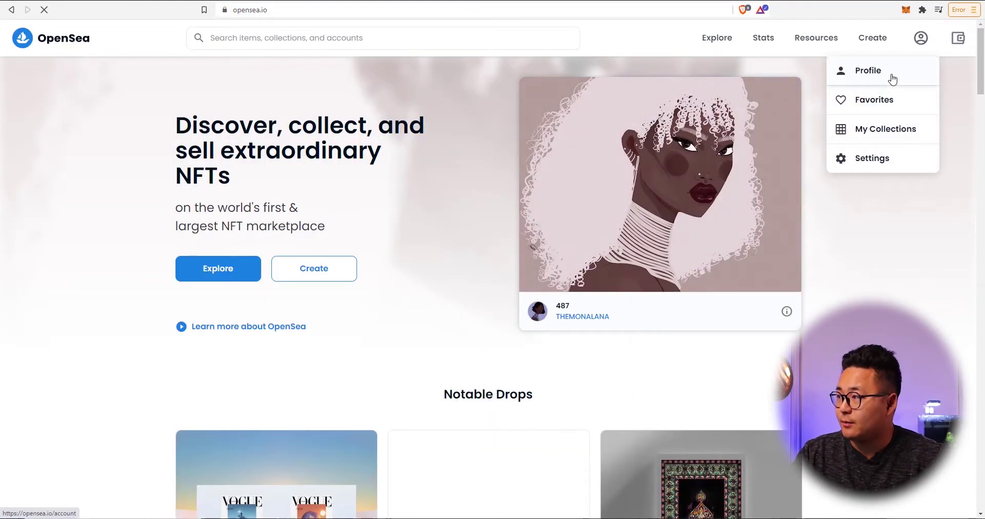
{"action": "left_click", "coordinate": [892, 78]}
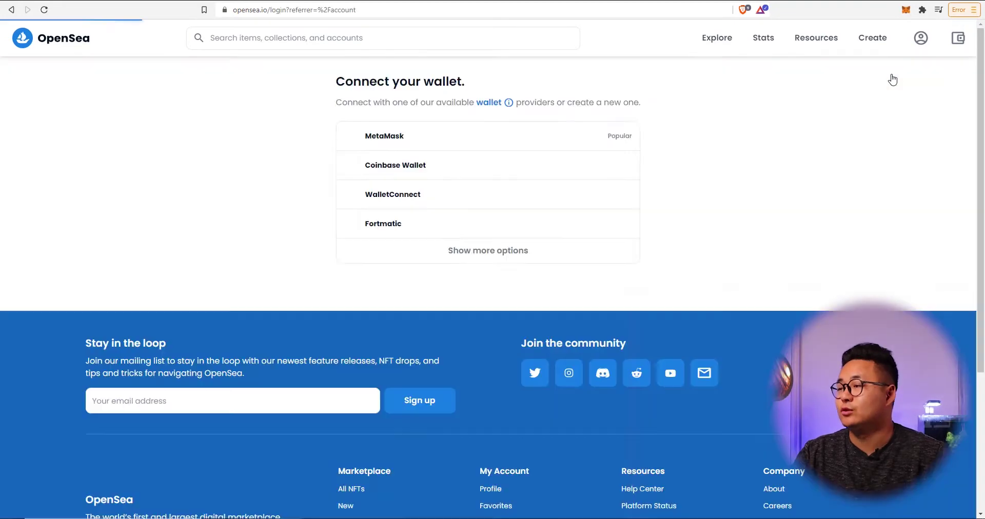
{"action": "left_click", "coordinate": [527, 132]}
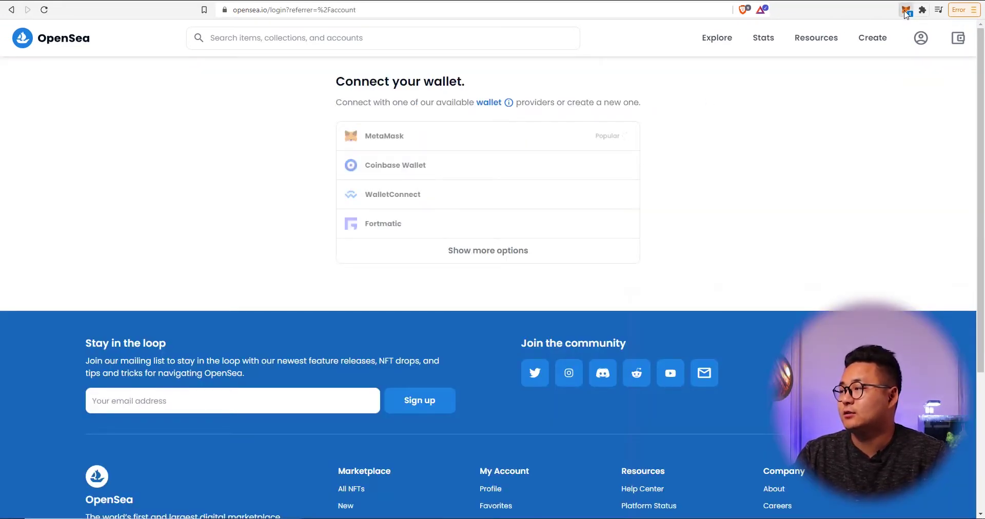
{"action": "left_click", "coordinate": [906, 11]}
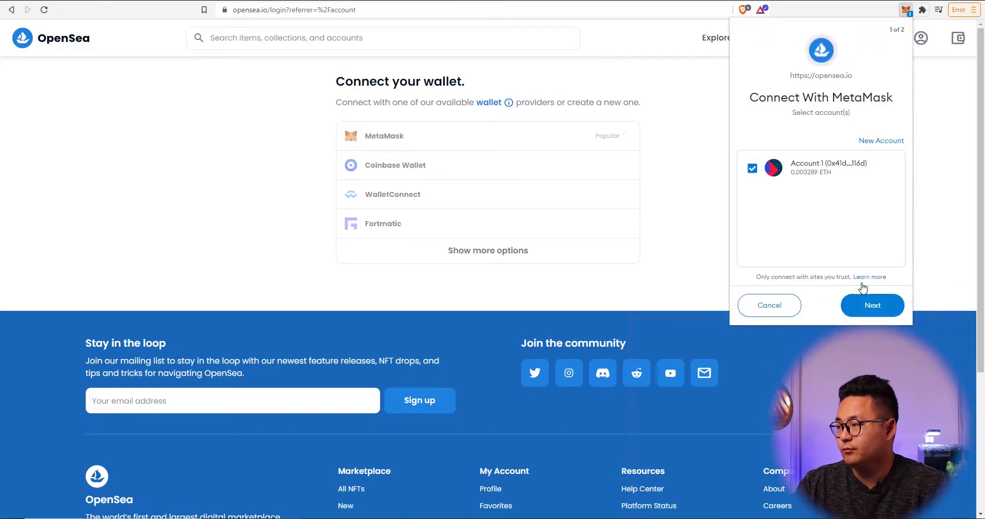
{"action": "left_click", "coordinate": [872, 306]}
{"action": "left_click", "coordinate": [874, 308]}
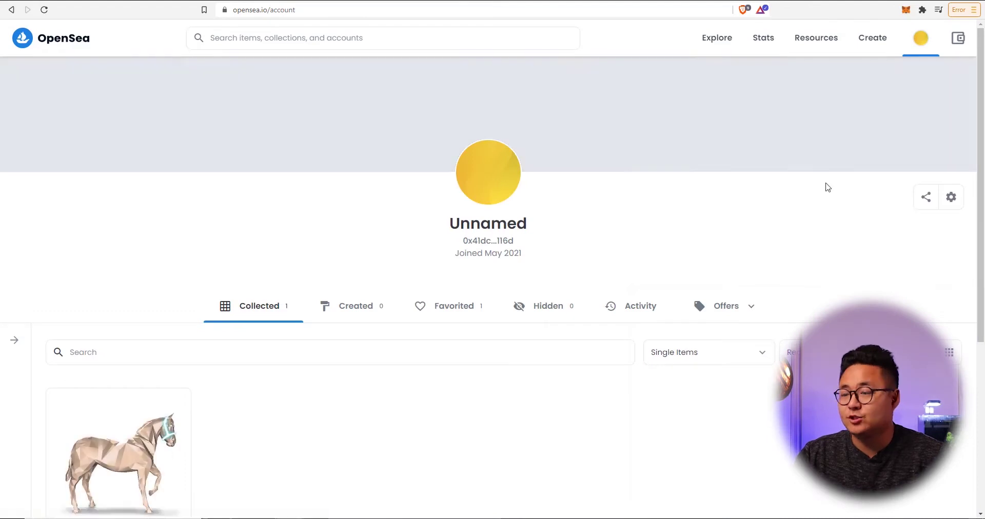
Step: Scroll the profile's collected horse NFT, then open MetaMask with Alt+Shift+M showing 0.0033 ETH
{"action": "scroll", "coordinate": [821, 180], "scroll_direction": "down", "scroll_amount": 3}
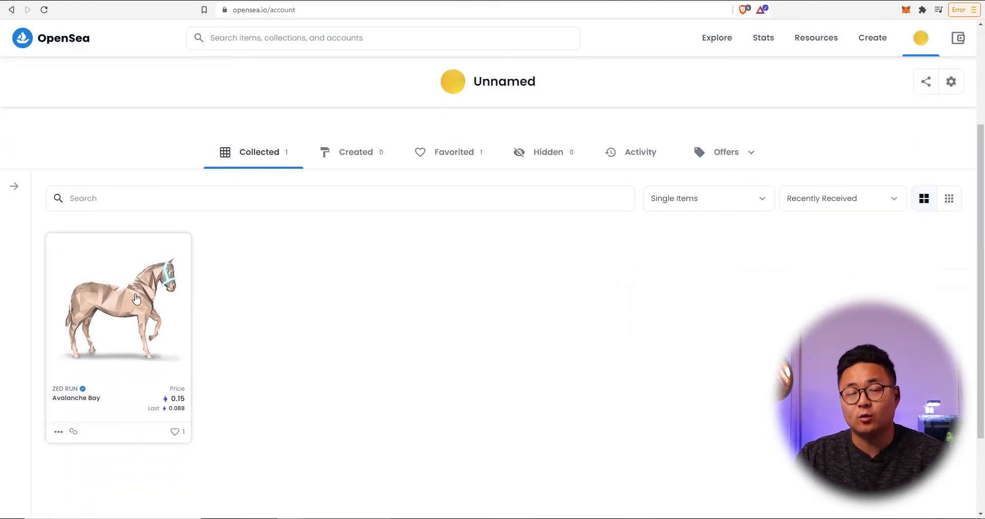
{"action": "scroll", "coordinate": [674, 399], "scroll_direction": "up", "scroll_amount": 3}
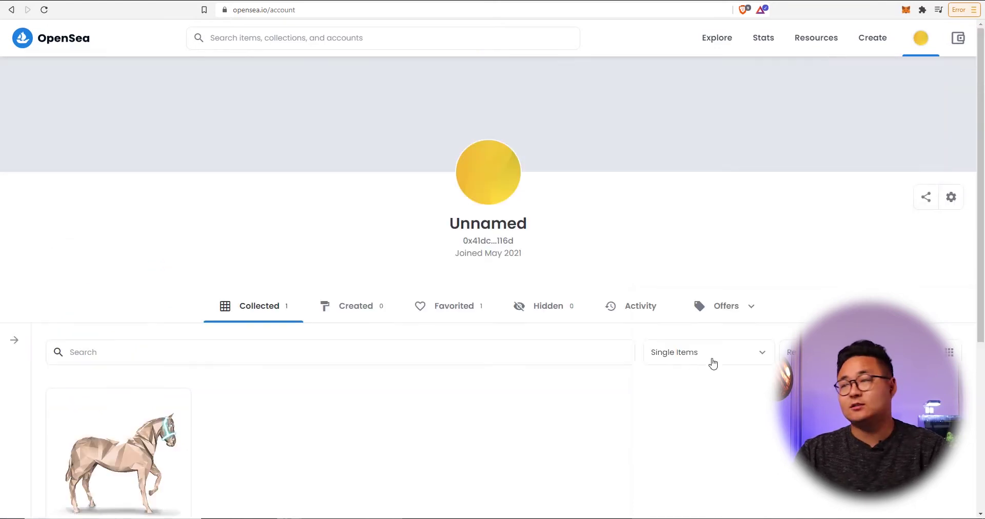
{"action": "scroll", "coordinate": [549, 392], "scroll_direction": "down", "scroll_amount": 4}
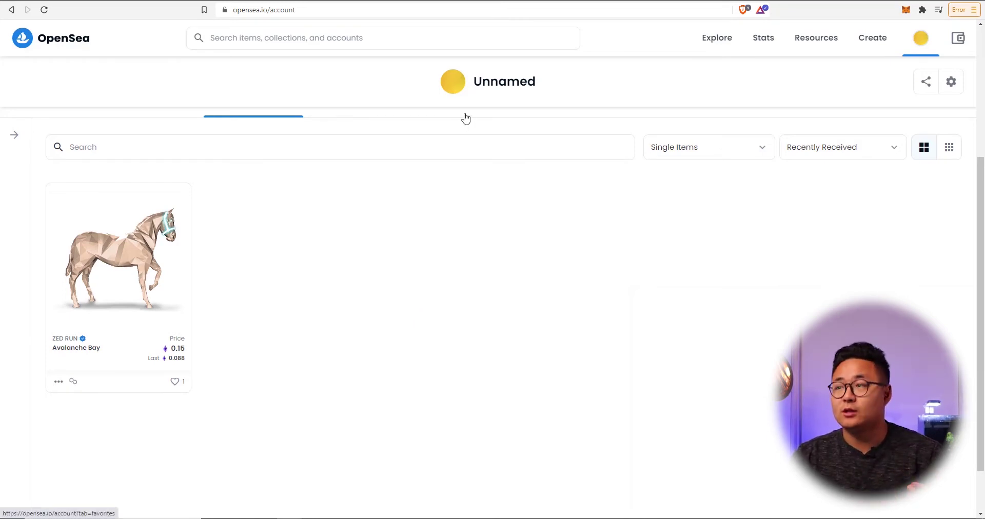
{"action": "key", "text": "alt+shift+m"}
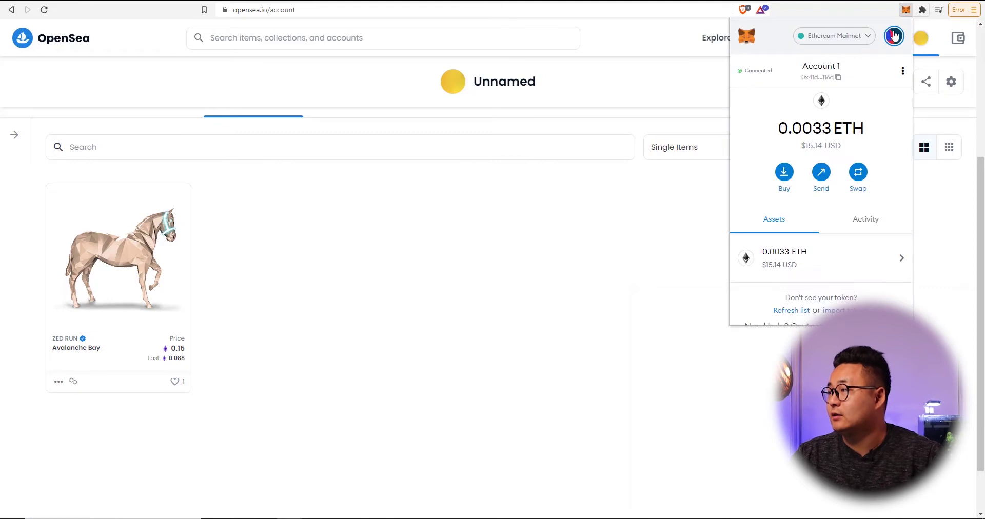
Step: Lock the MetaMask wallet from the account menu
{"action": "left_click", "coordinate": [893, 37]}
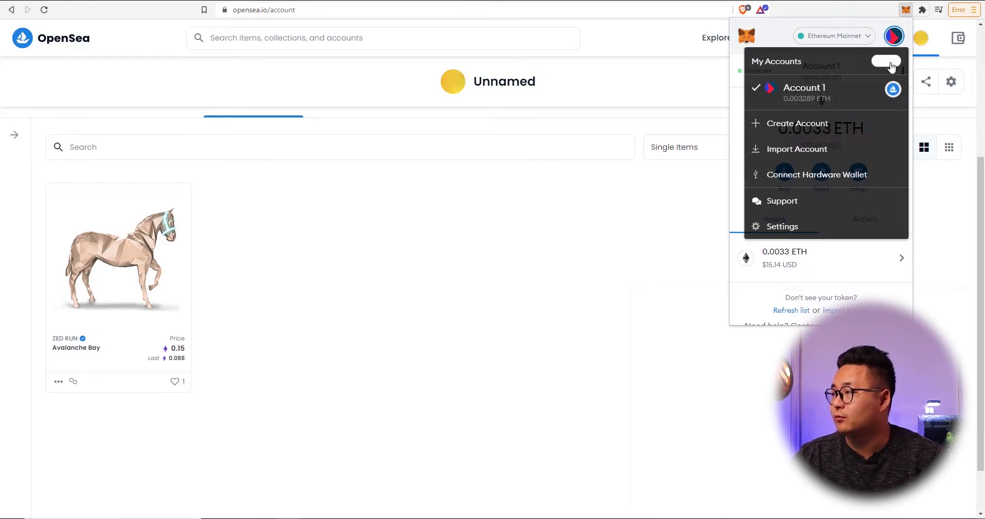
{"action": "left_click", "coordinate": [887, 62]}
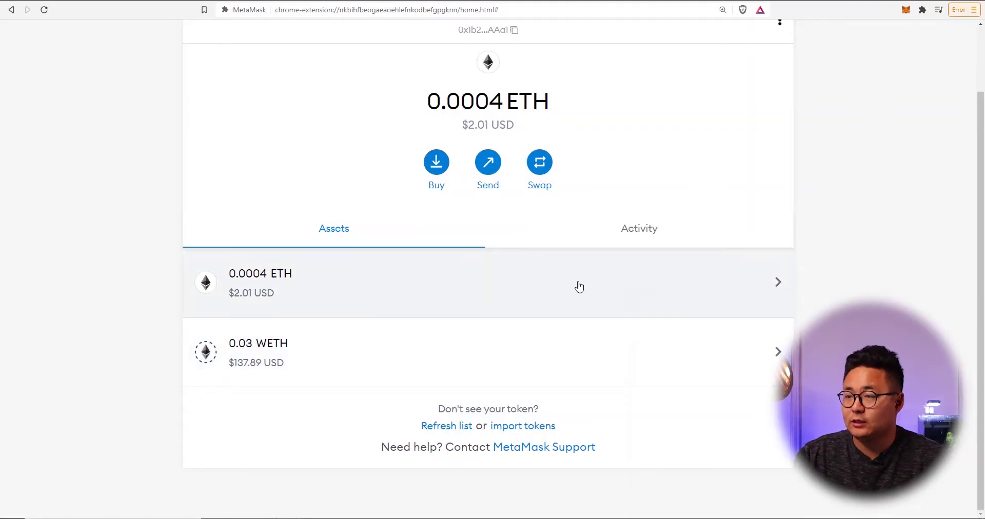
{"action": "scroll", "coordinate": [490, 107], "scroll_direction": "up", "scroll_amount": 2}
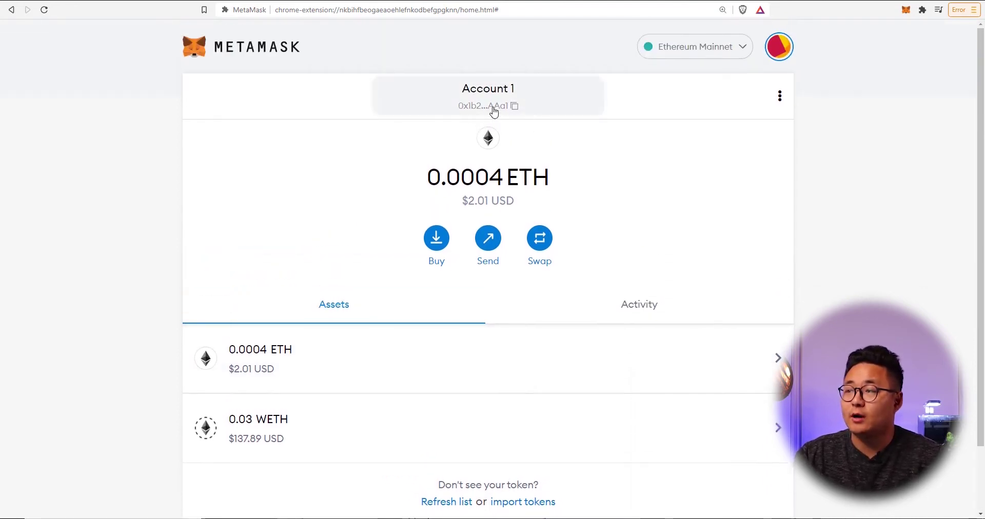
Step: Open Account 1's ETH asset page showing 0.0004 ETH and no transactions
{"action": "left_click", "coordinate": [779, 98]}
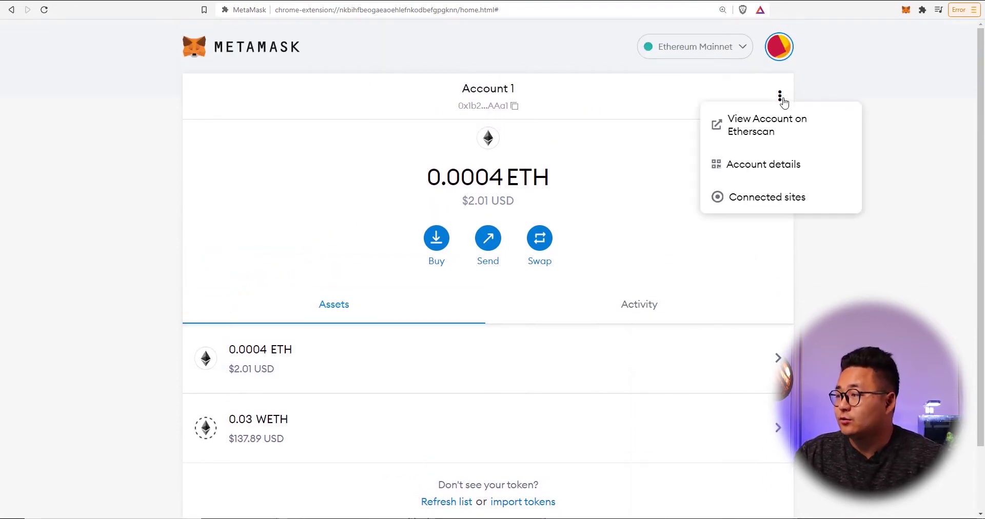
{"action": "left_click", "coordinate": [872, 300]}
{"action": "left_click", "coordinate": [772, 360]}
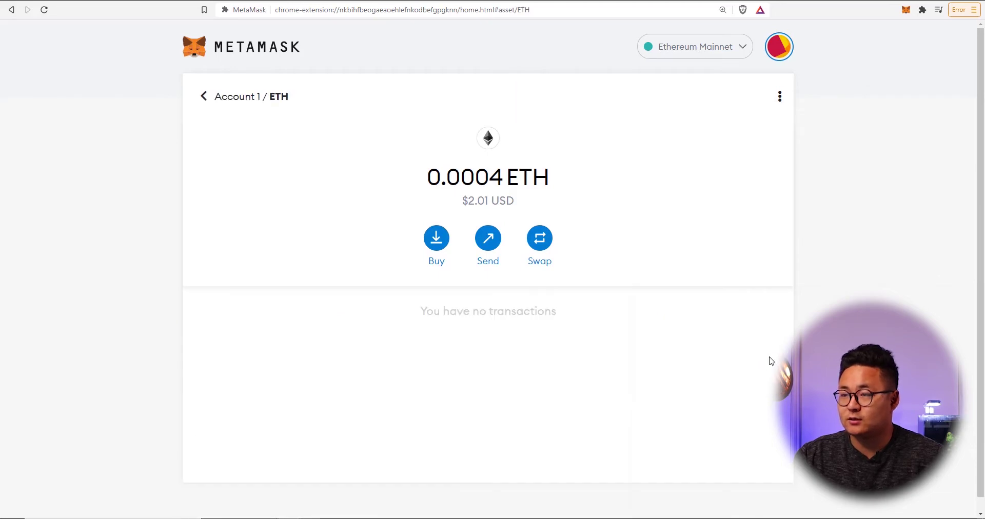
{"action": "left_click", "coordinate": [443, 245]}
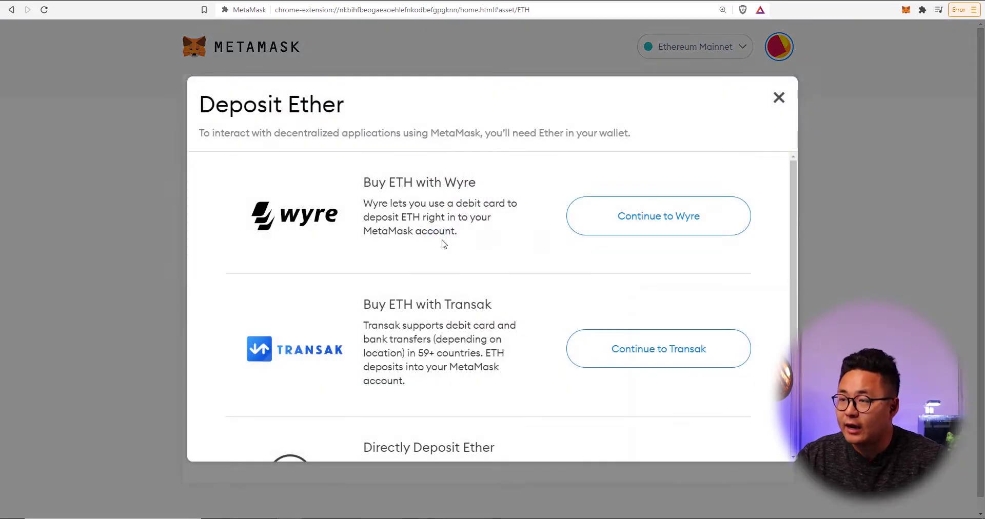
{"action": "scroll", "coordinate": [403, 209], "scroll_direction": "down", "scroll_amount": 2}
{"action": "scroll", "coordinate": [334, 319], "scroll_direction": "up", "scroll_amount": 2}
{"action": "scroll", "coordinate": [392, 334], "scroll_direction": "down", "scroll_amount": 2}
{"action": "scroll", "coordinate": [426, 328], "scroll_direction": "up", "scroll_amount": 2}
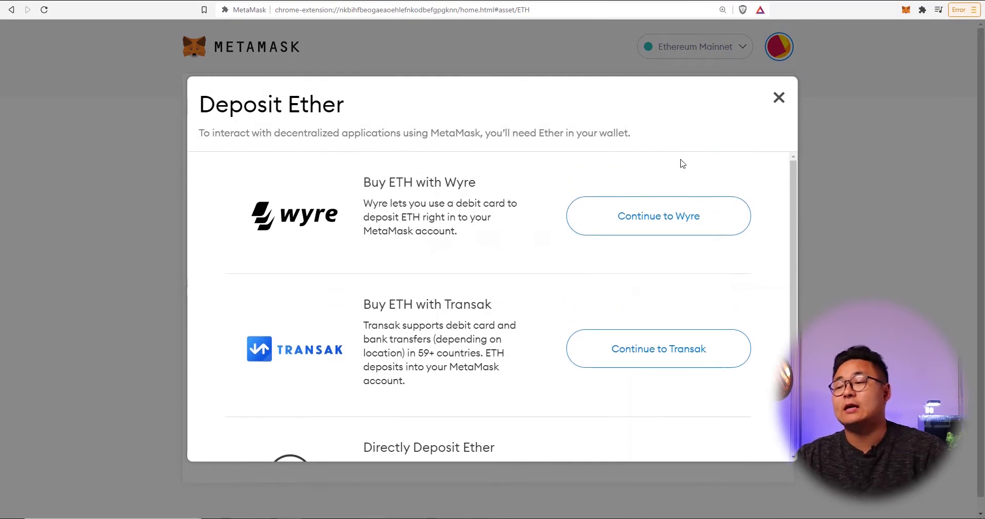
{"action": "scroll", "coordinate": [566, 232], "scroll_direction": "down", "scroll_amount": 2}
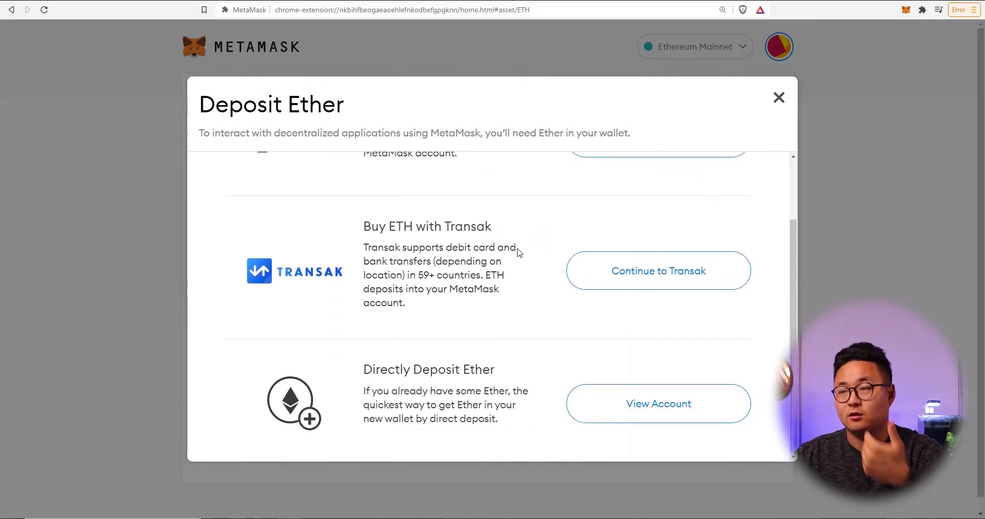
{"action": "scroll", "coordinate": [497, 245], "scroll_direction": "up", "scroll_amount": 2}
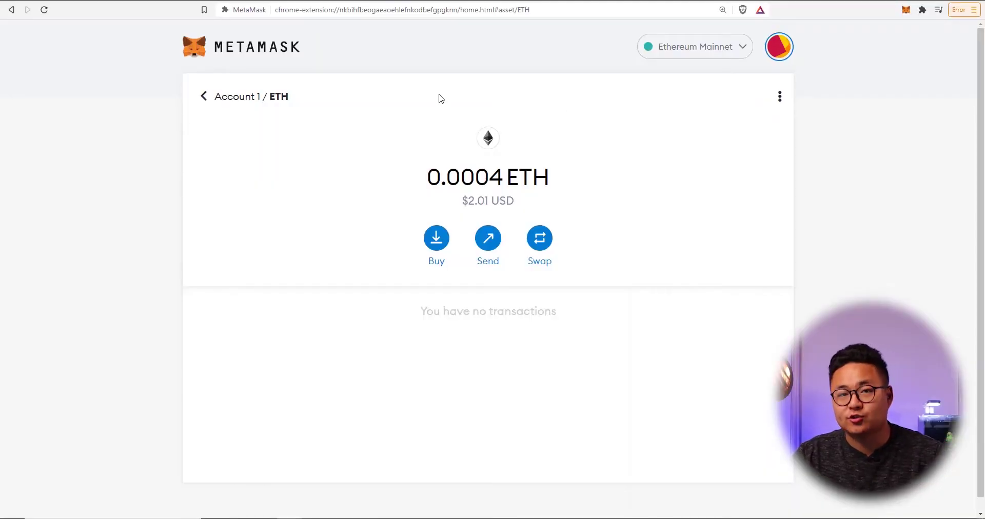
{"action": "left_click", "coordinate": [727, 47]}
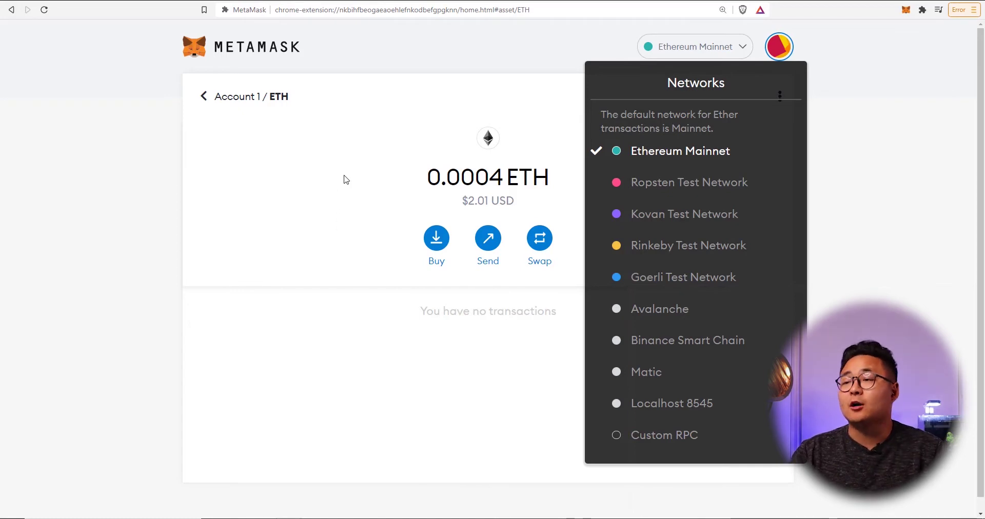
{"action": "left_click", "coordinate": [346, 178]}
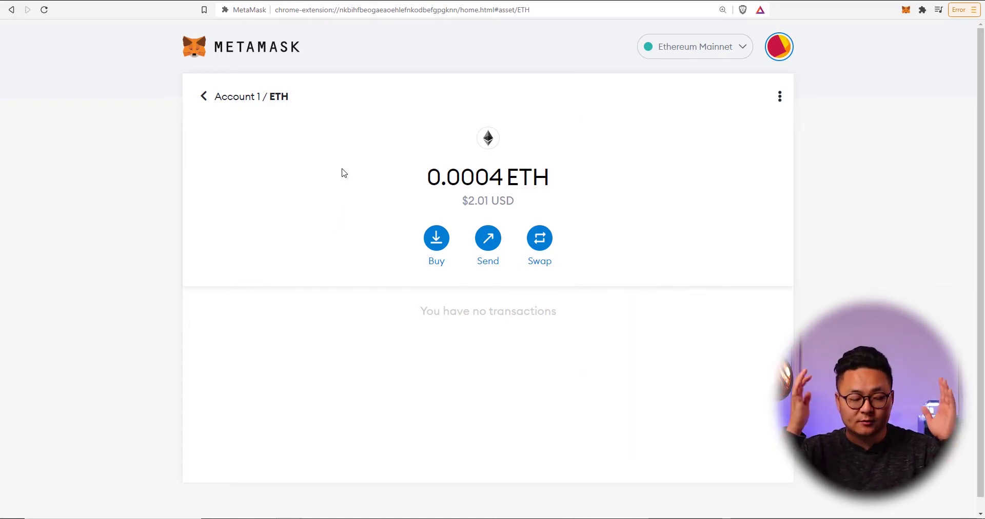
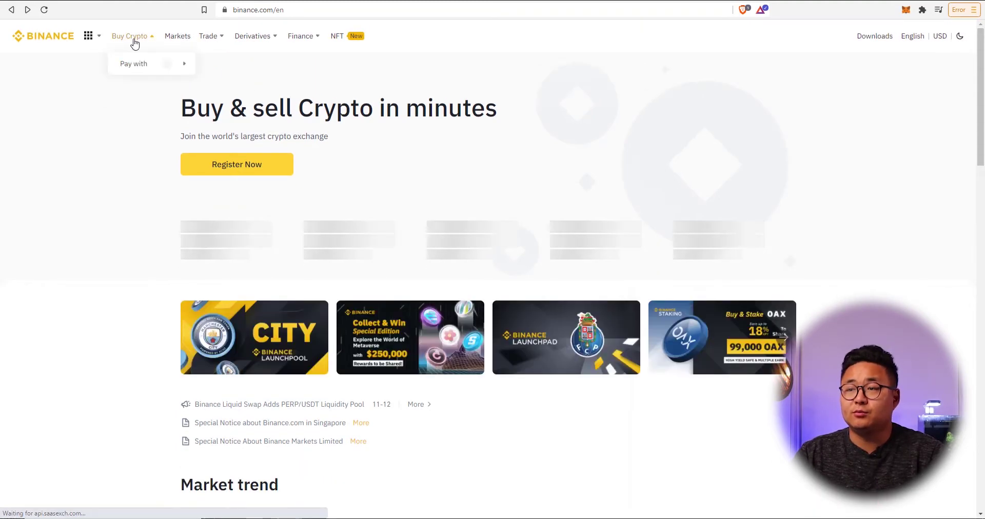
Step: Choose Bank Deposit from the Buy Crypto menu to deposit AUD via PayID/Osko
{"action": "mouse_move", "coordinate": [134, 43]}
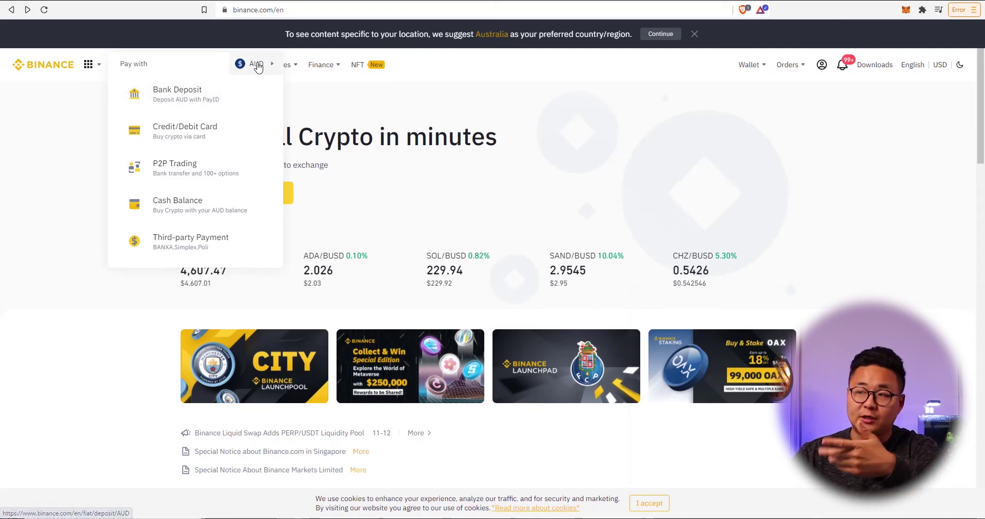
{"action": "left_click", "coordinate": [177, 92]}
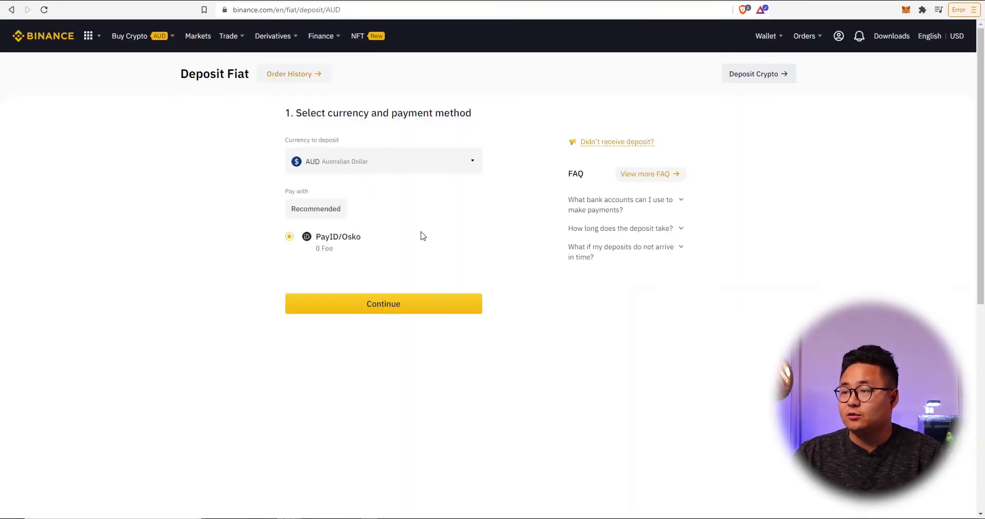
Step: Place a 200 AUD deposit order with PayID/Osko and dismiss the Important Notes
{"action": "left_click", "coordinate": [340, 304]}
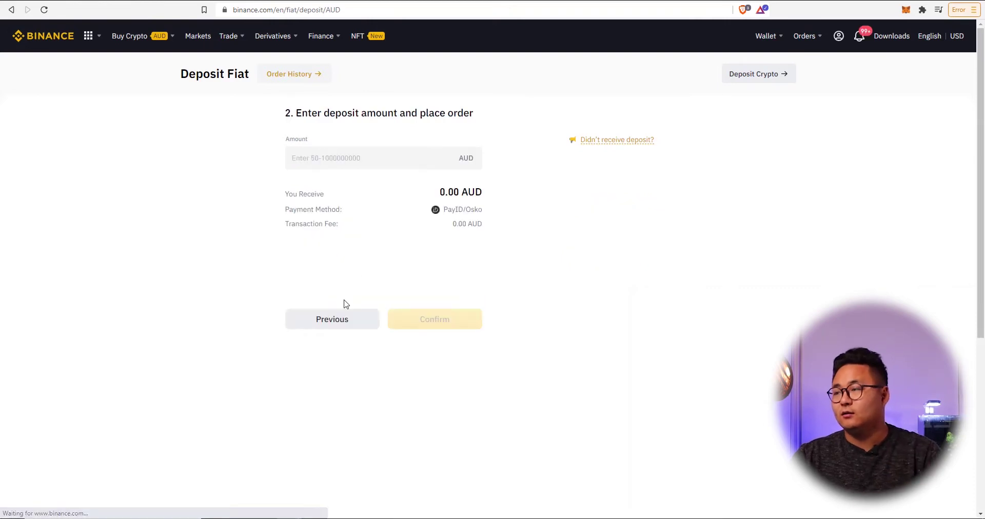
{"action": "left_click", "coordinate": [440, 156]}
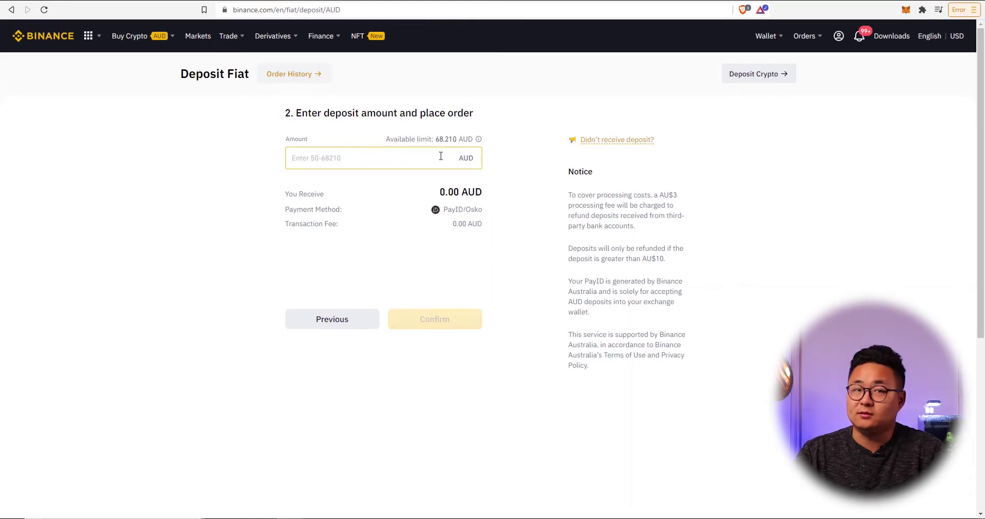
{"action": "type", "text": "200"}
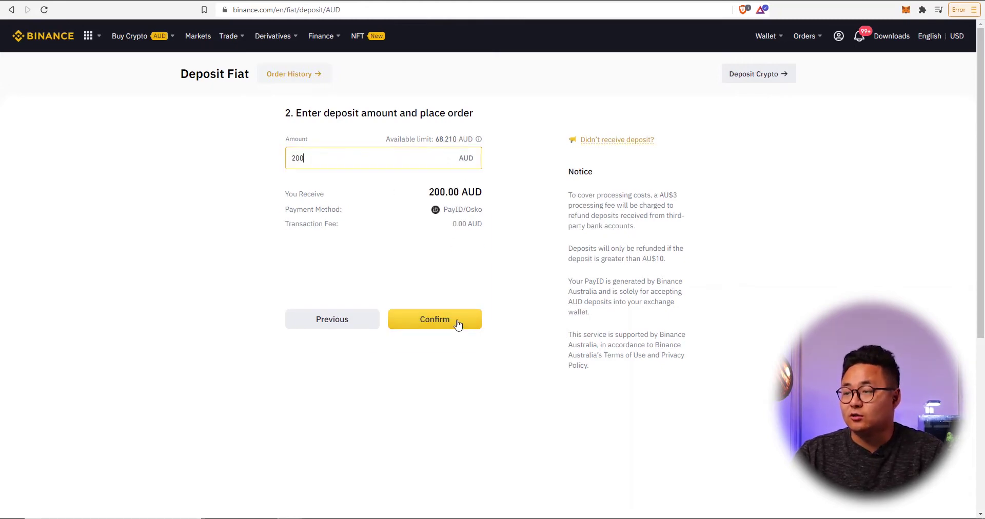
{"action": "left_click", "coordinate": [444, 321]}
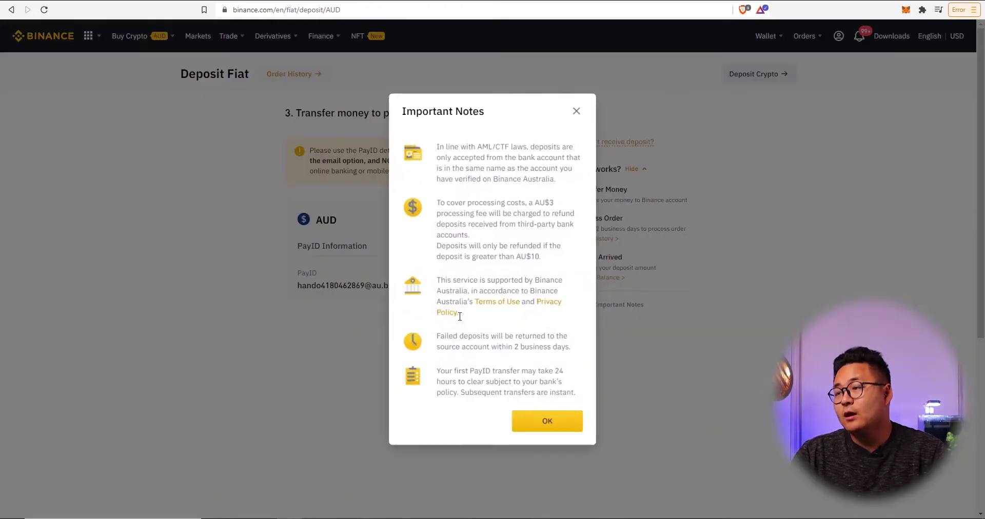
{"action": "left_click", "coordinate": [536, 415]}
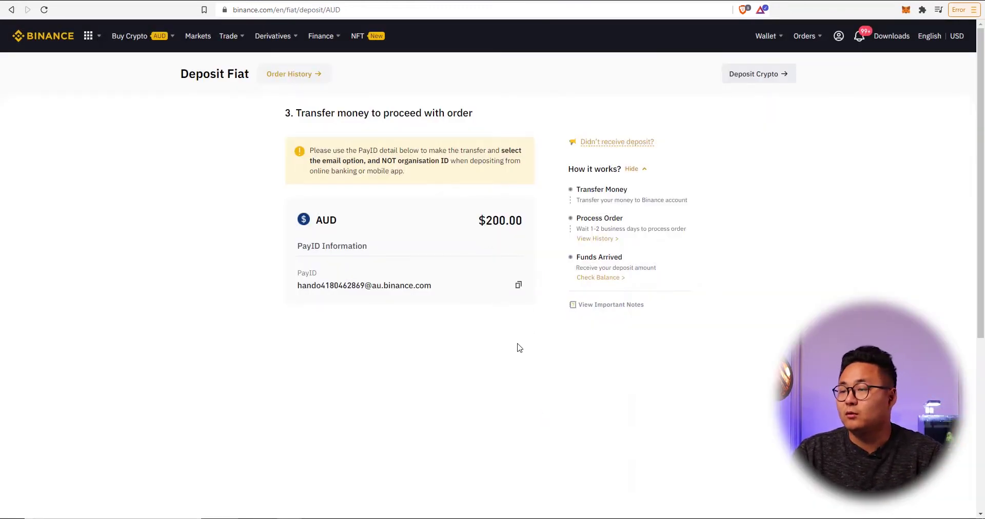
Step: Copy the PayID address shown for the bank transfer
{"action": "mouse_move", "coordinate": [296, 287]}
{"action": "left_mouse_down"}
{"action": "mouse_move", "coordinate": [447, 292]}
{"action": "mouse_move", "coordinate": [299, 286]}
{"action": "left_mouse_up"}
{"action": "left_click", "coordinate": [448, 292]}
{"action": "left_click", "coordinate": [299, 288]}
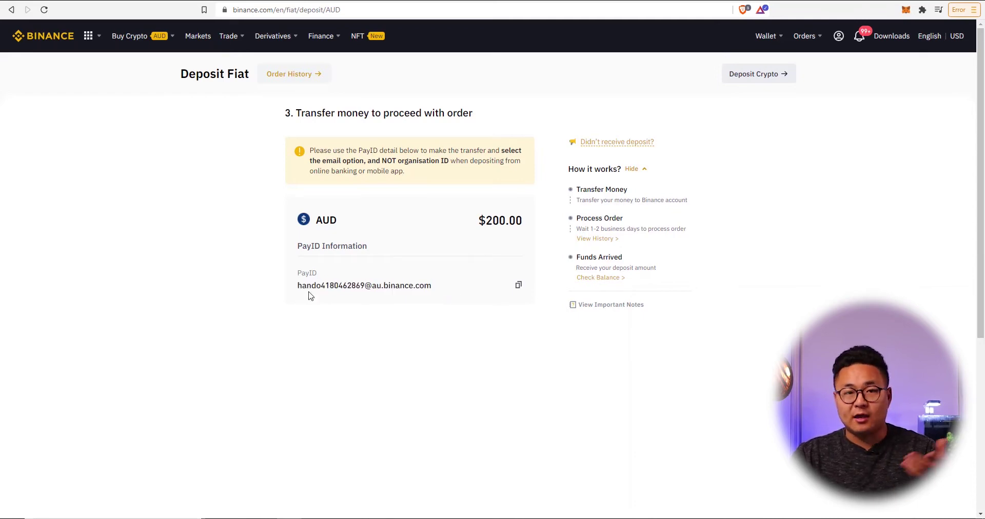
{"action": "left_click", "coordinate": [518, 285]}
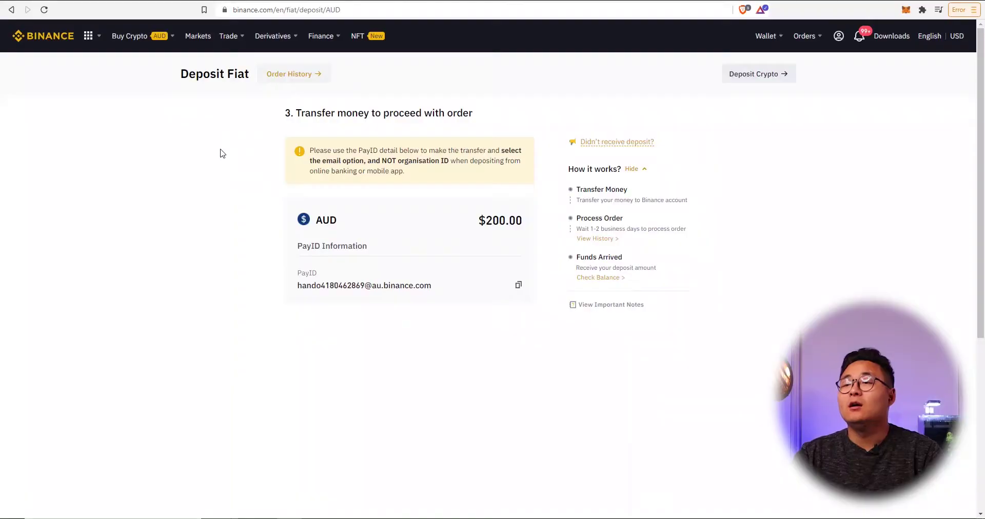
Step: Check that the Fiat and Spot wallet shows 200 AUD as total and available balance
{"action": "mouse_move", "coordinate": [768, 52]}
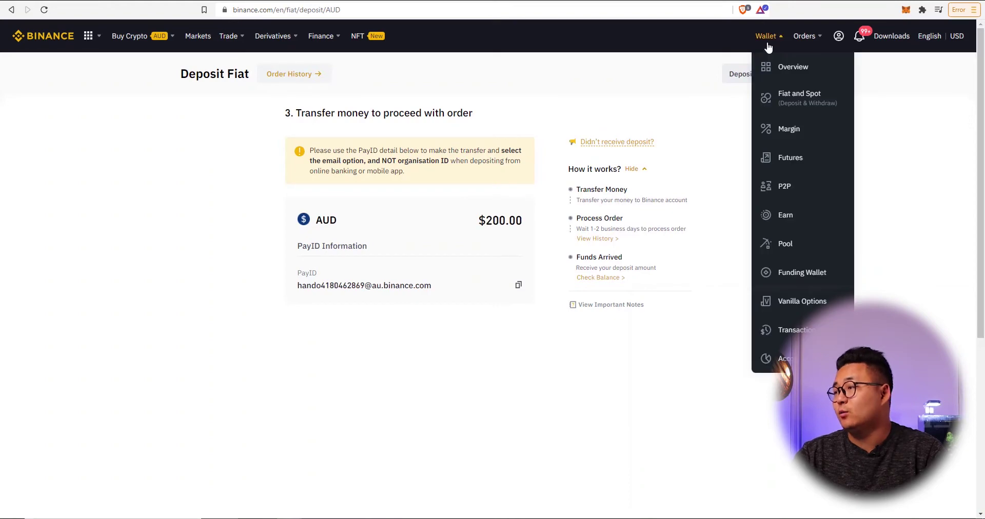
{"action": "left_click", "coordinate": [779, 99]}
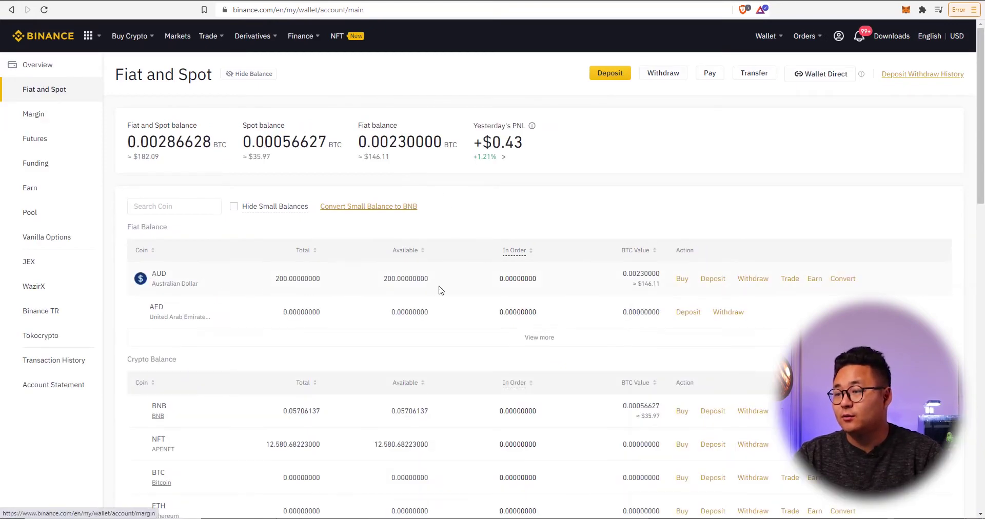
{"action": "left_click_drag", "start_coordinate": [269, 280], "coordinate": [436, 281]}
{"action": "left_click", "coordinate": [400, 280]}
{"action": "left_click", "coordinate": [439, 282]}
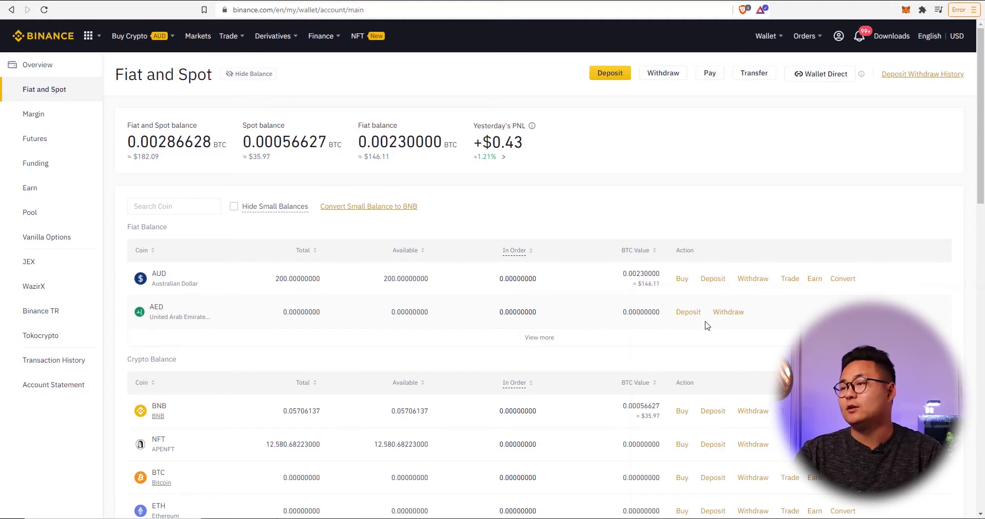
Step: Glance at the MetaMask wallet balance, then start converting the AUD balance
{"action": "left_click", "coordinate": [906, 10]}
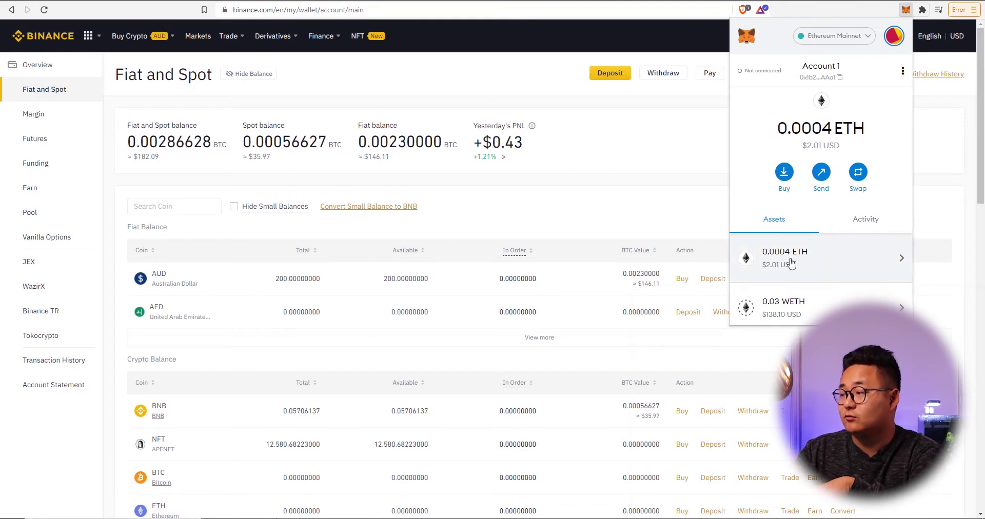
{"action": "left_click", "coordinate": [651, 209]}
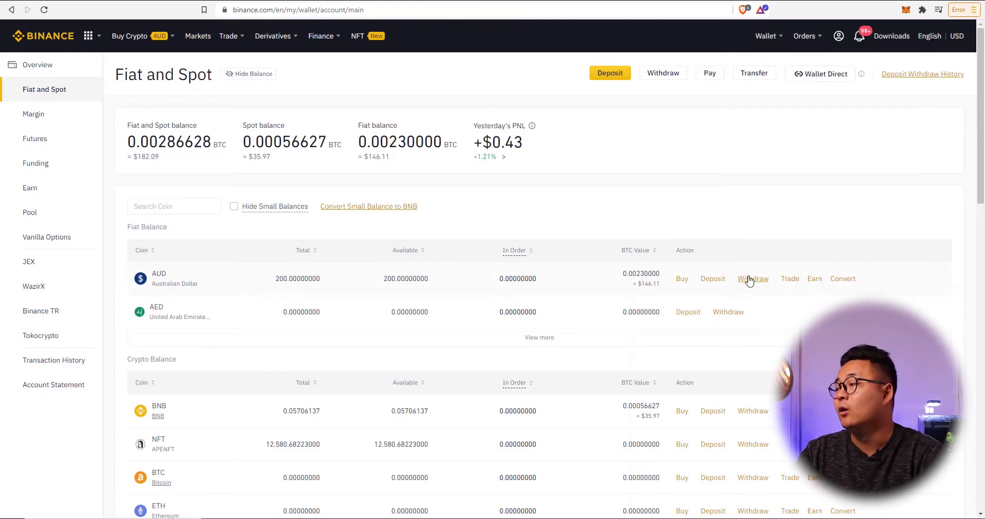
{"action": "left_click", "coordinate": [839, 281]}
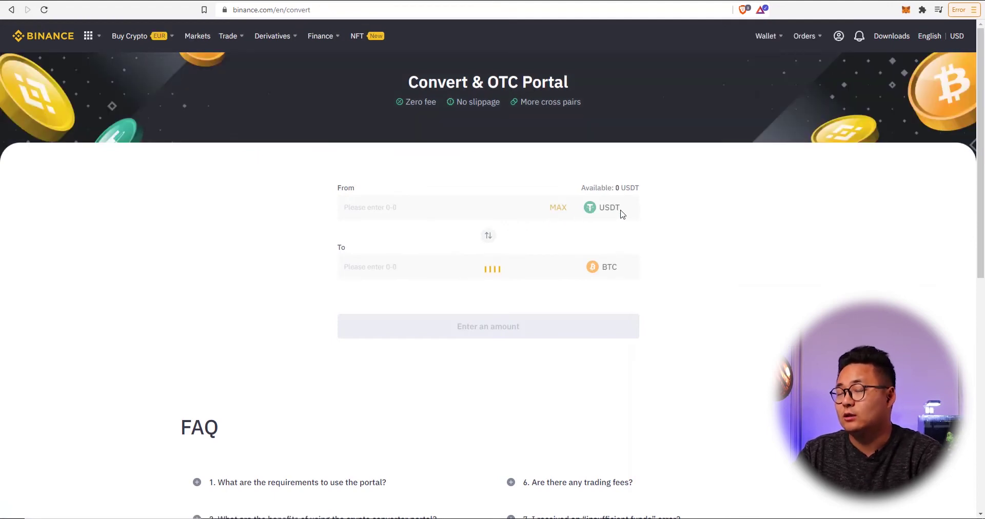
Step: Convert the full 200 AUD balance to ETH using MAX, then return to the Fiat and Spot wallet
{"action": "left_click", "coordinate": [609, 259]}
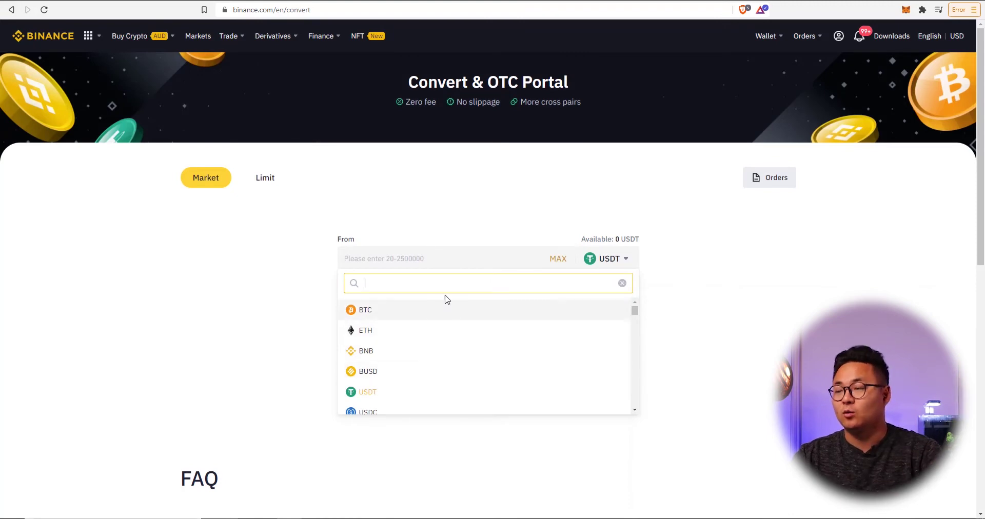
{"action": "type", "text": "aud"}
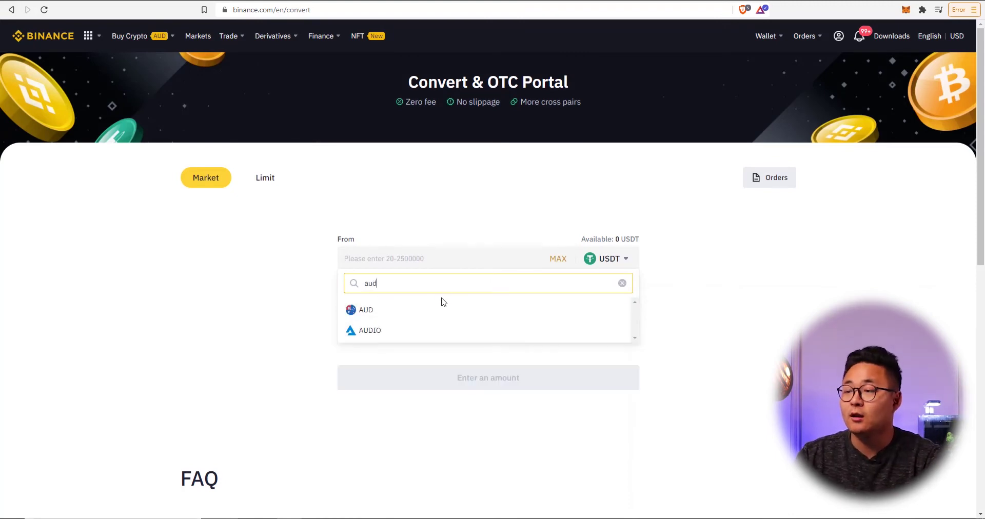
{"action": "left_click", "coordinate": [364, 309]}
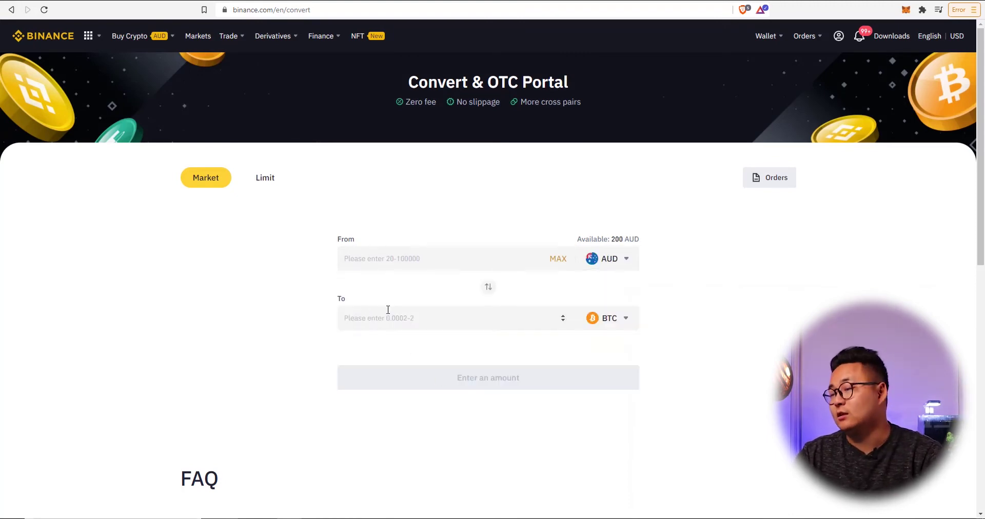
{"action": "left_click", "coordinate": [606, 319]}
{"action": "left_click", "coordinate": [473, 388]}
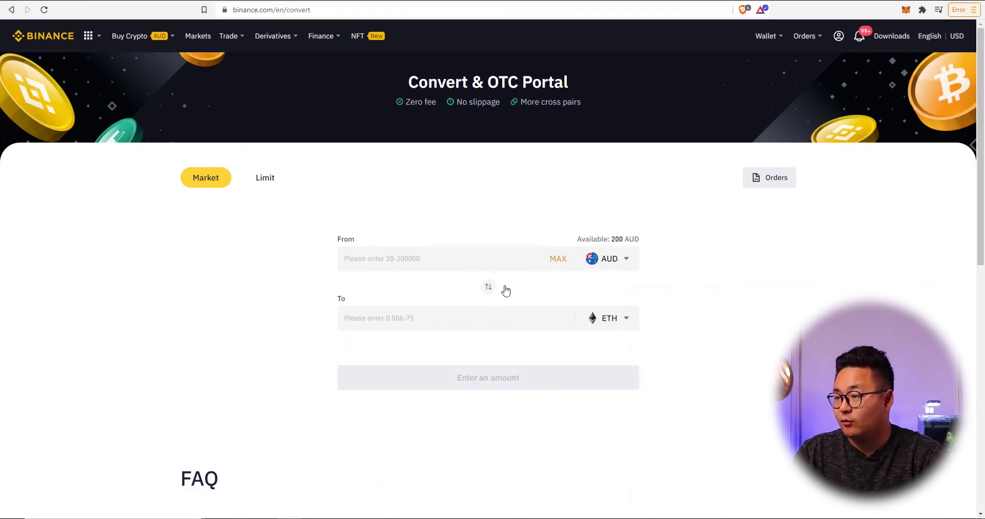
{"action": "left_click", "coordinate": [561, 260]}
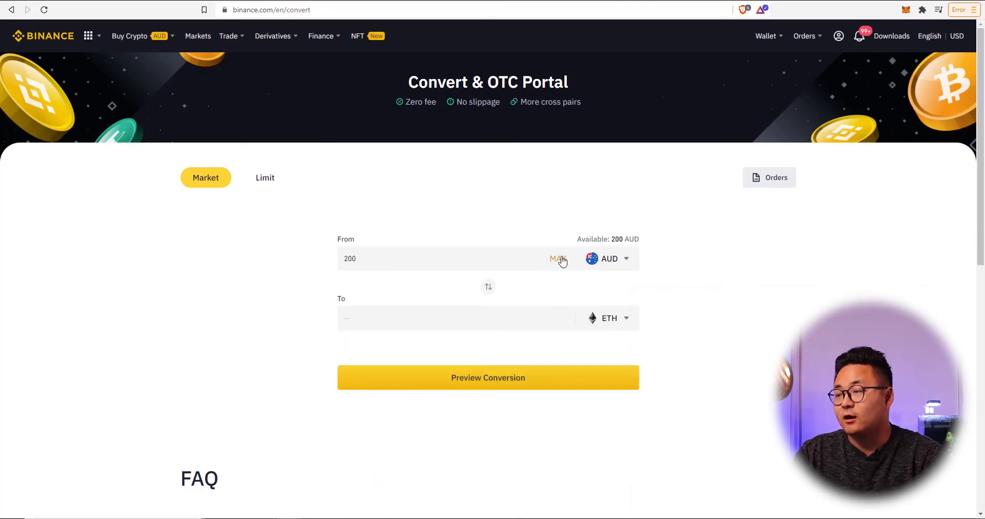
{"action": "left_click", "coordinate": [532, 385]}
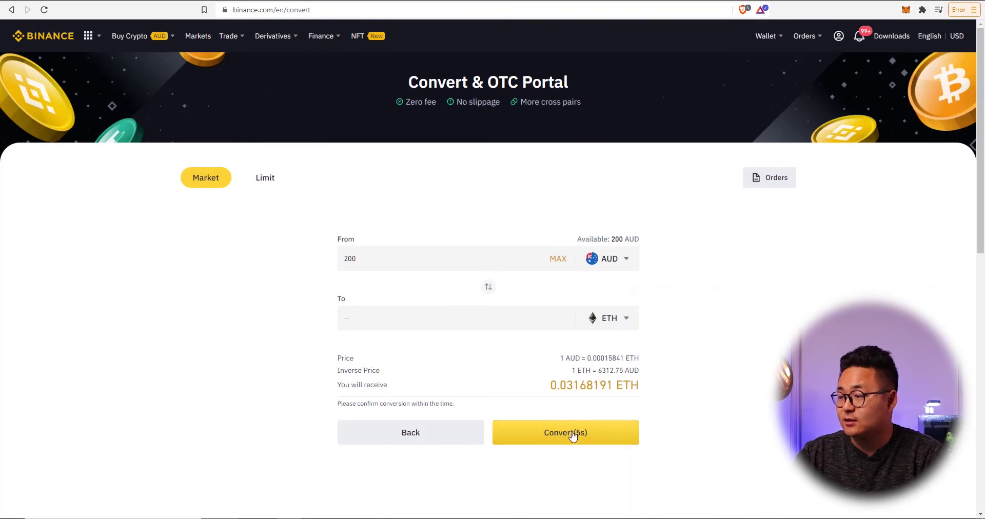
{"action": "left_click", "coordinate": [573, 435]}
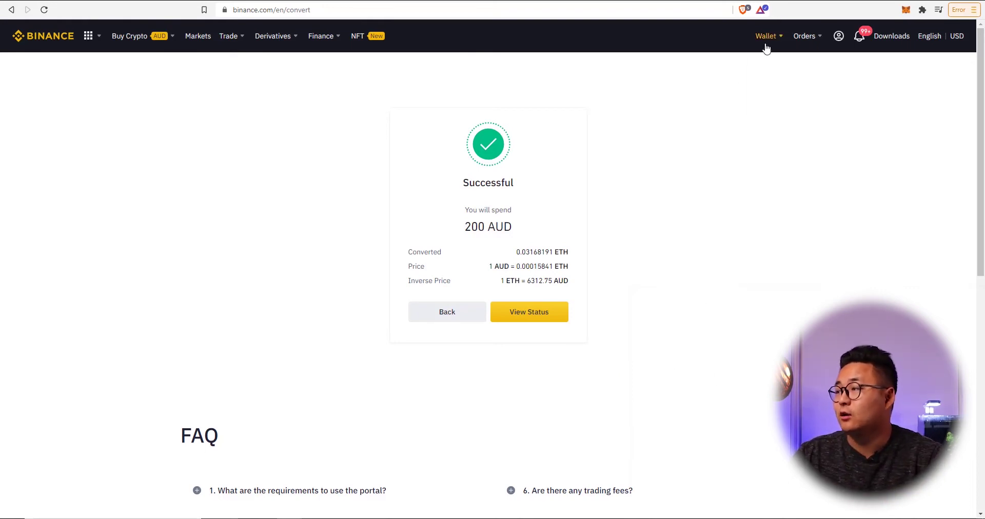
{"action": "mouse_move", "coordinate": [766, 37]}
{"action": "left_click", "coordinate": [784, 96]}
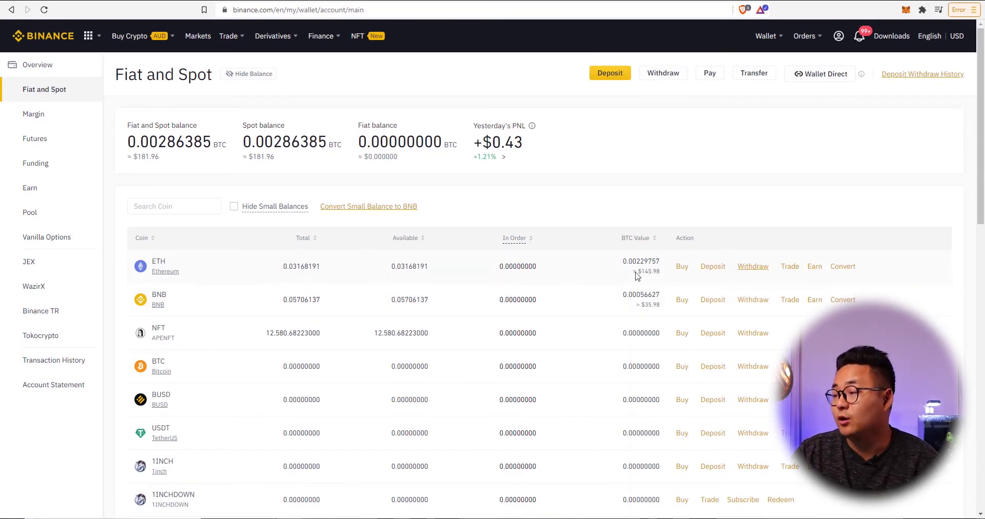
Step: Start the ETH withdrawal and copy the MetaMask account address on Ethereum Mainnet
{"action": "left_click", "coordinate": [756, 270]}
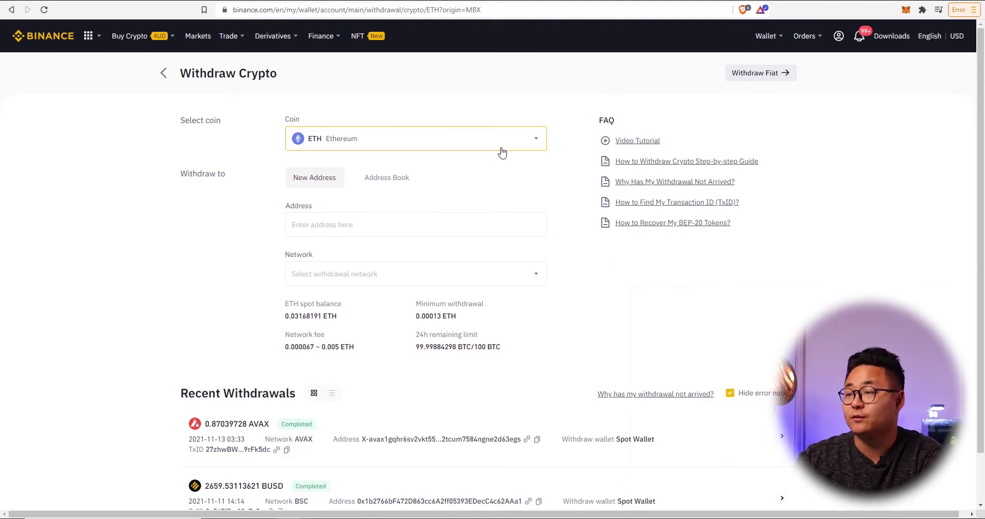
{"action": "left_click", "coordinate": [905, 10]}
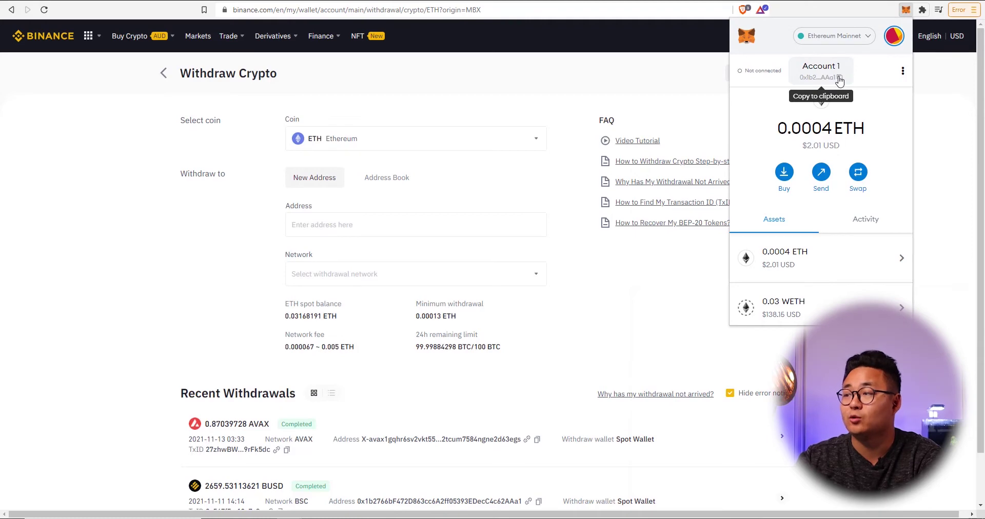
{"action": "left_click", "coordinate": [840, 78]}
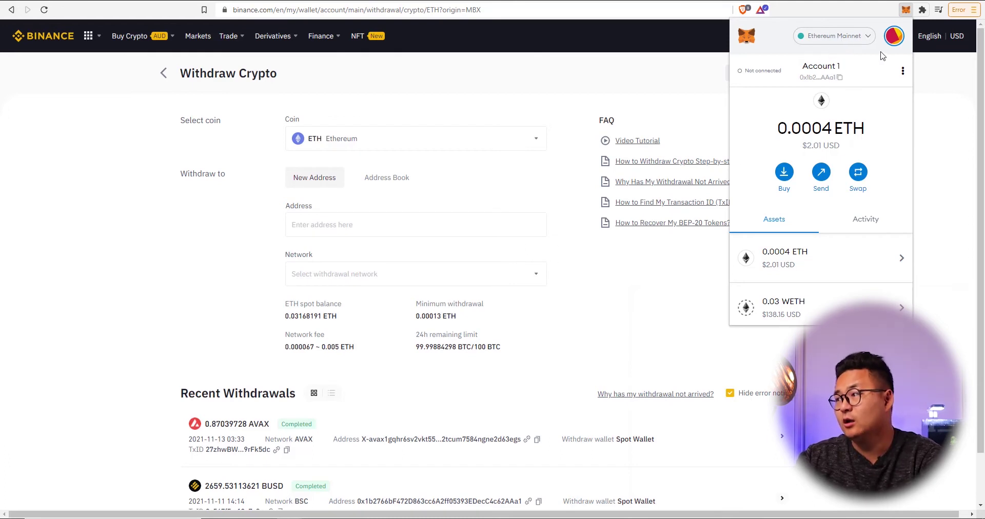
{"action": "left_click", "coordinate": [835, 36]}
{"action": "left_click", "coordinate": [801, 105]}
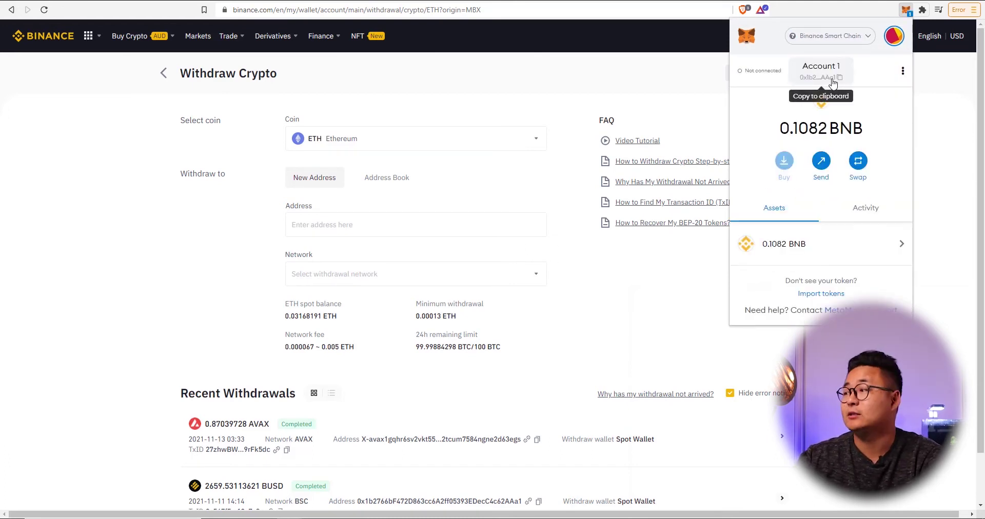
{"action": "left_click", "coordinate": [849, 36]}
{"action": "left_click", "coordinate": [857, 105]}
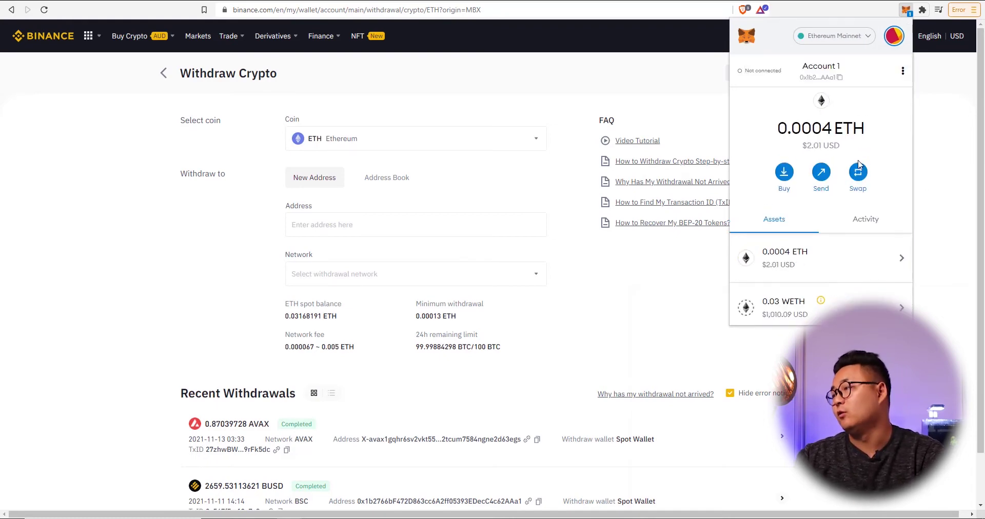
{"action": "left_click", "coordinate": [820, 77]}
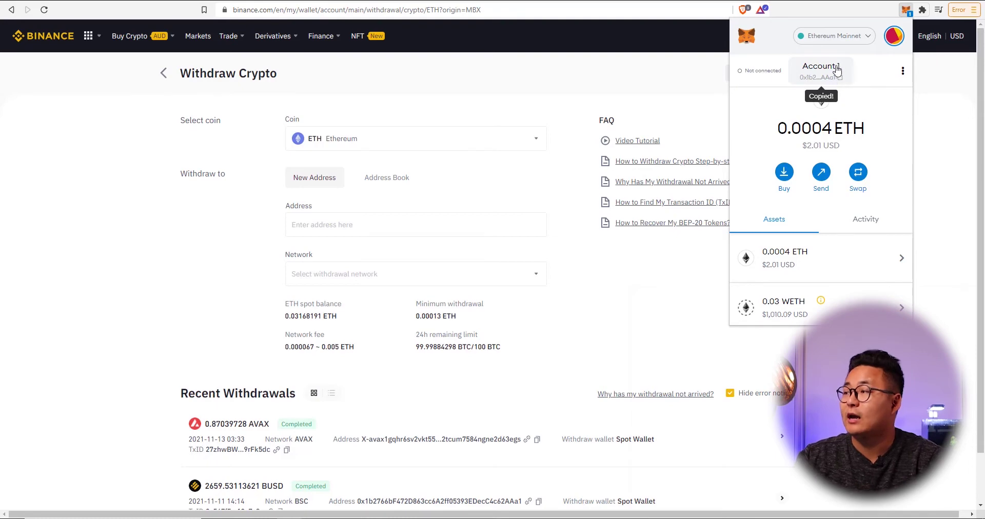
Step: Paste the MetaMask address into the withdrawal Address field
{"action": "left_click", "coordinate": [426, 229]}
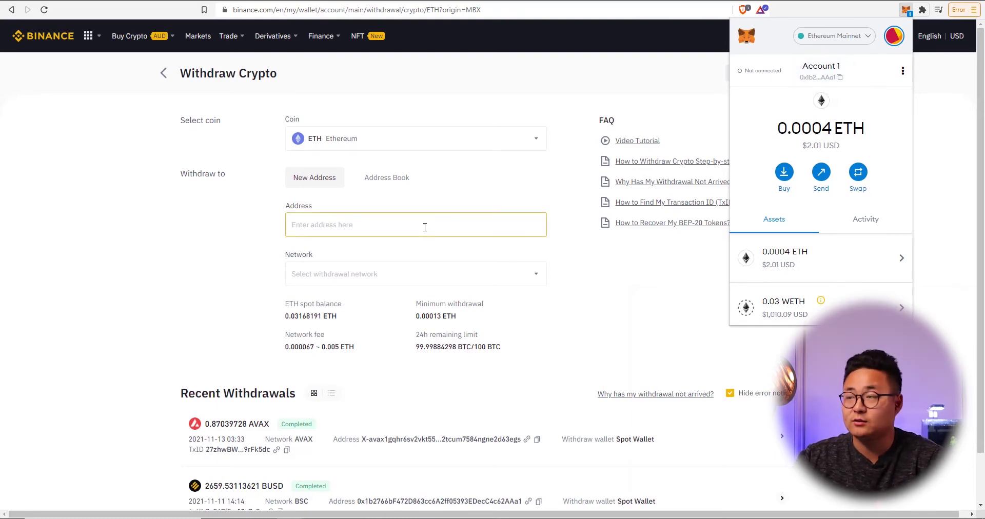
{"action": "left_click", "coordinate": [424, 227]}
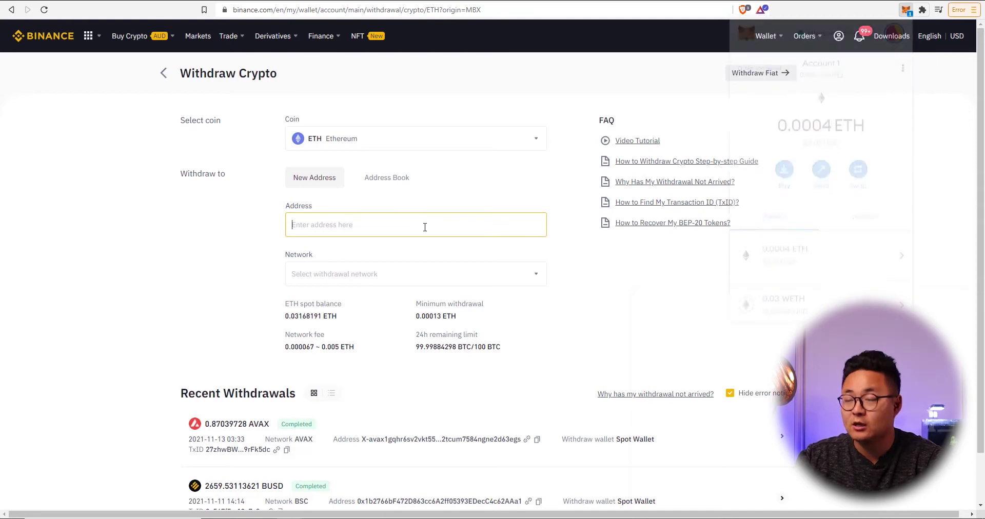
{"action": "key", "text": "ctrl+v"}
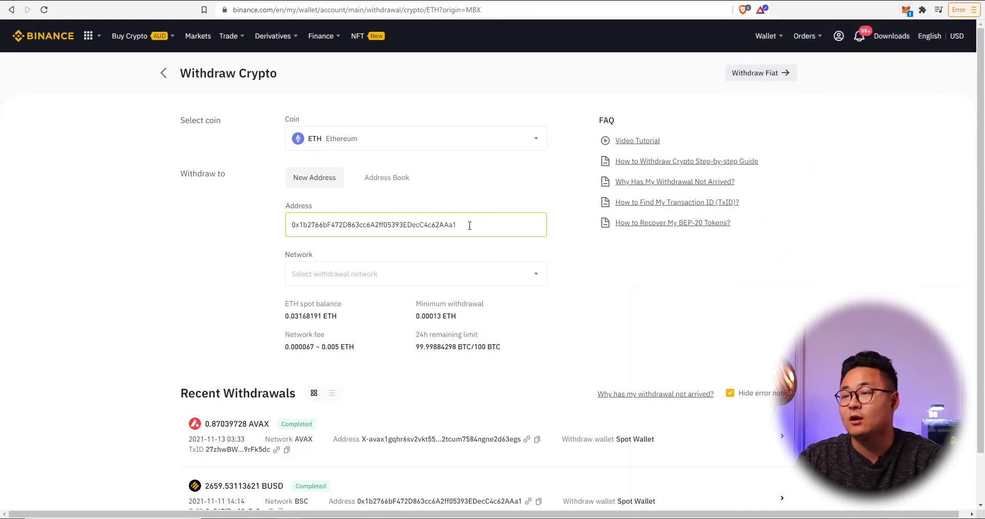
{"action": "left_click", "coordinate": [469, 274]}
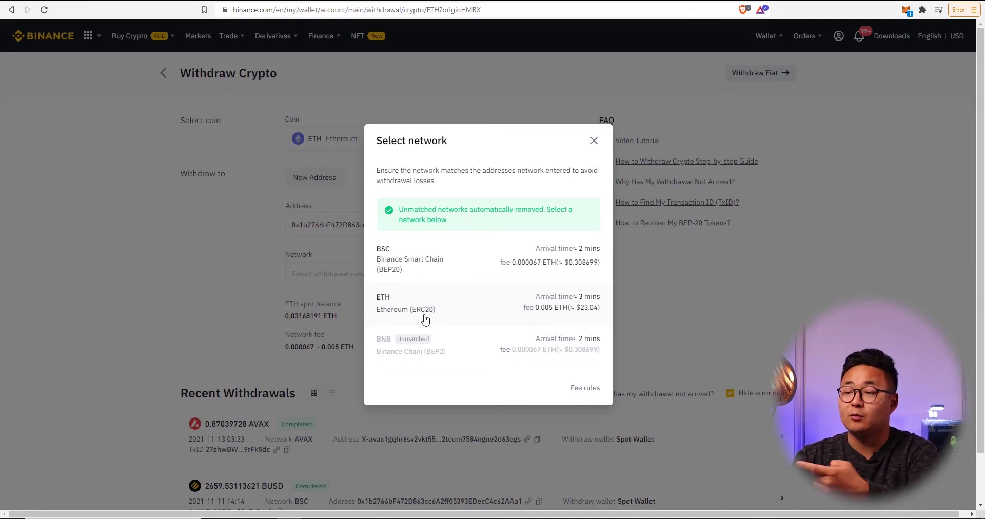
Step: Pick the Ethereum (ERC20) network and withdraw the full 0.03168191 ETH balance
{"action": "left_click", "coordinate": [495, 310]}
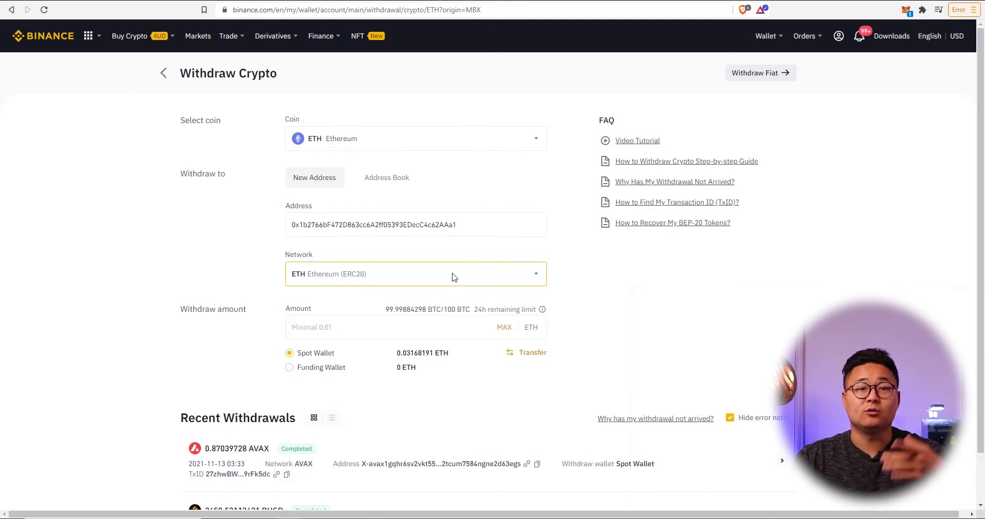
{"action": "left_click", "coordinate": [503, 328]}
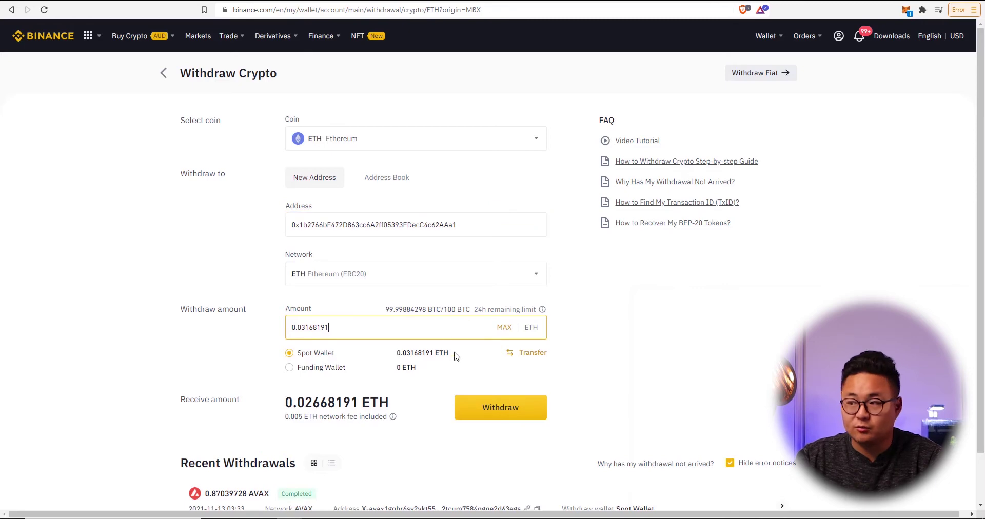
{"action": "scroll", "coordinate": [451, 361], "scroll_direction": "down", "scroll_amount": 2}
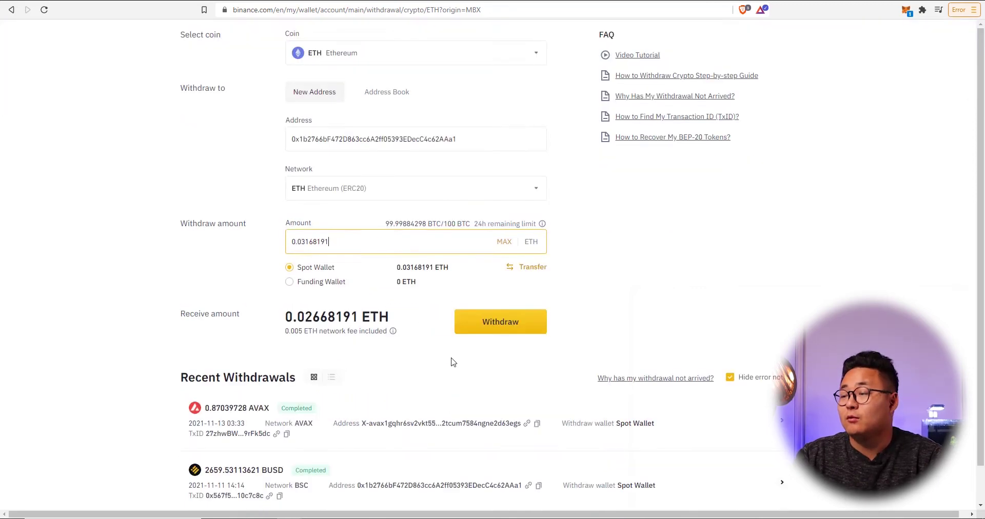
Step: Submit the 0.02668191 ETH withdrawal with phone and e-mail verification codes
{"action": "left_click", "coordinate": [485, 306]}
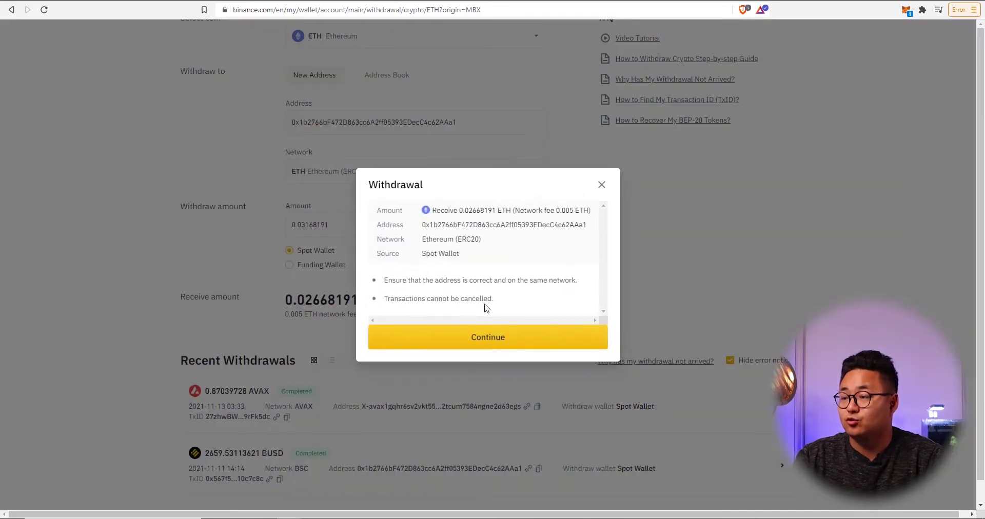
{"action": "left_click", "coordinate": [491, 336]}
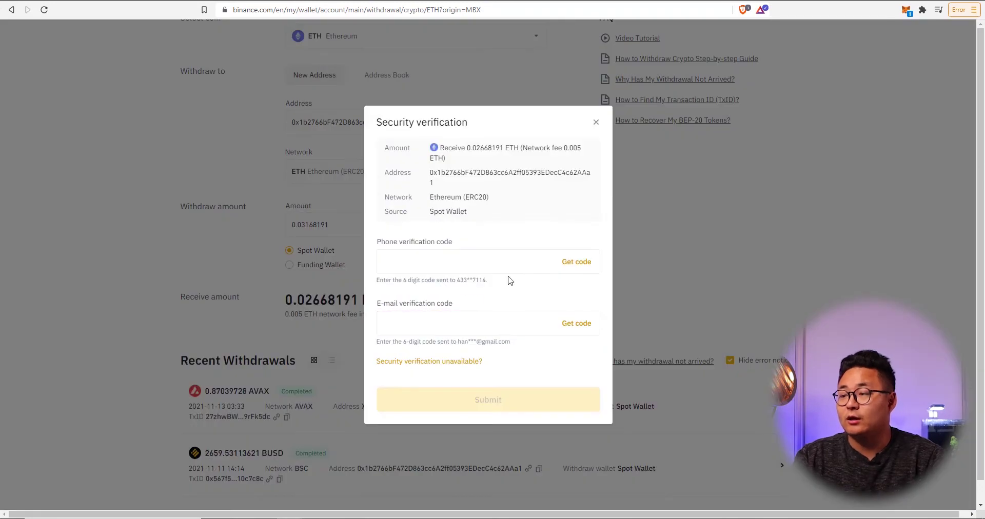
{"action": "left_click", "coordinate": [568, 267]}
{"action": "left_click", "coordinate": [576, 324]}
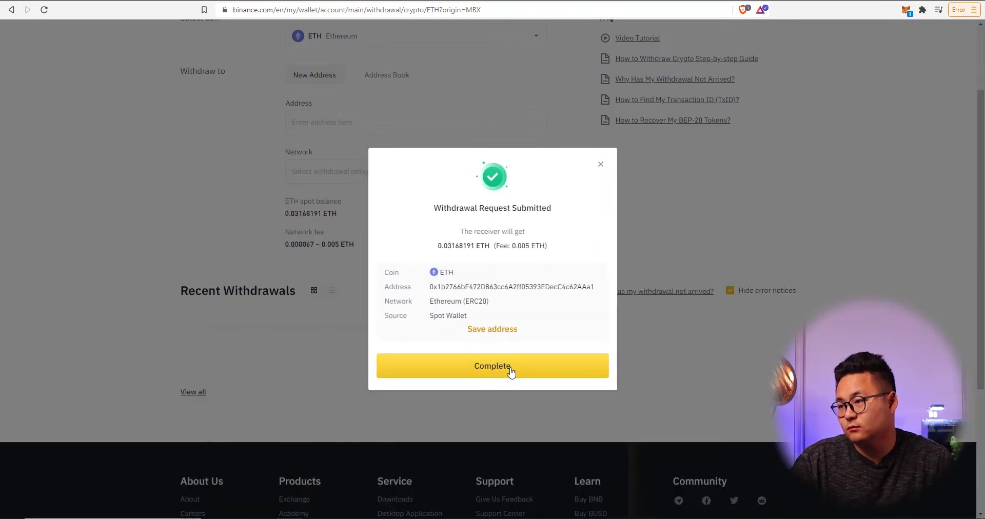
{"action": "left_click", "coordinate": [507, 368]}
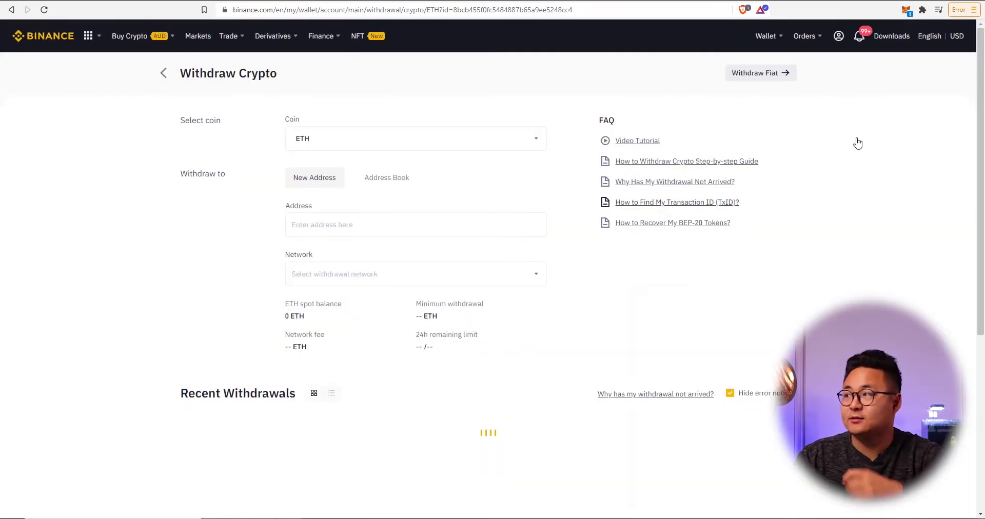
{"action": "left_click", "coordinate": [902, 16]}
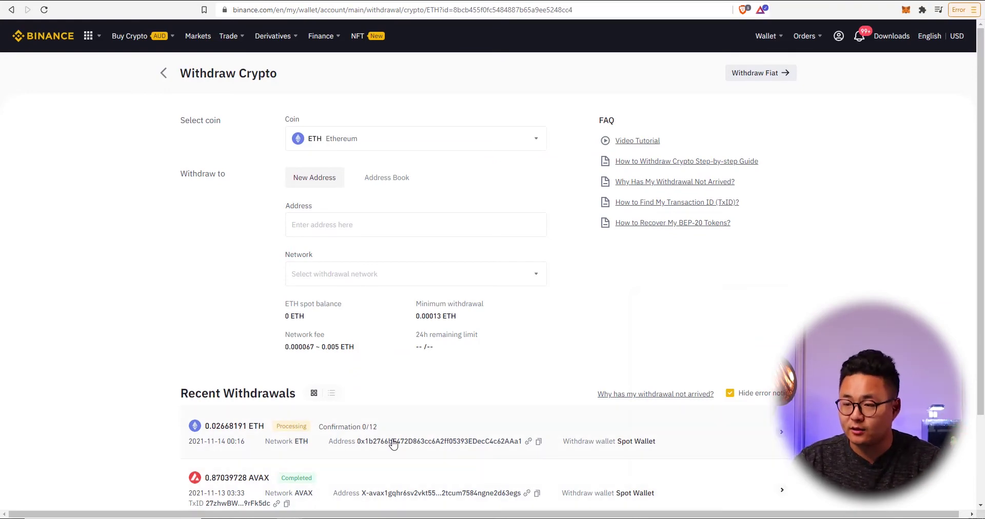
Step: Open the 0.02668191 ETH withdrawal's details and follow its transaction ID to Etherscan
{"action": "scroll", "coordinate": [395, 451], "scroll_direction": "down", "scroll_amount": 4}
{"action": "left_click_drag", "start_coordinate": [268, 462], "coordinate": [224, 444]}
{"action": "scroll", "coordinate": [292, 382], "scroll_direction": "up", "scroll_amount": 3}
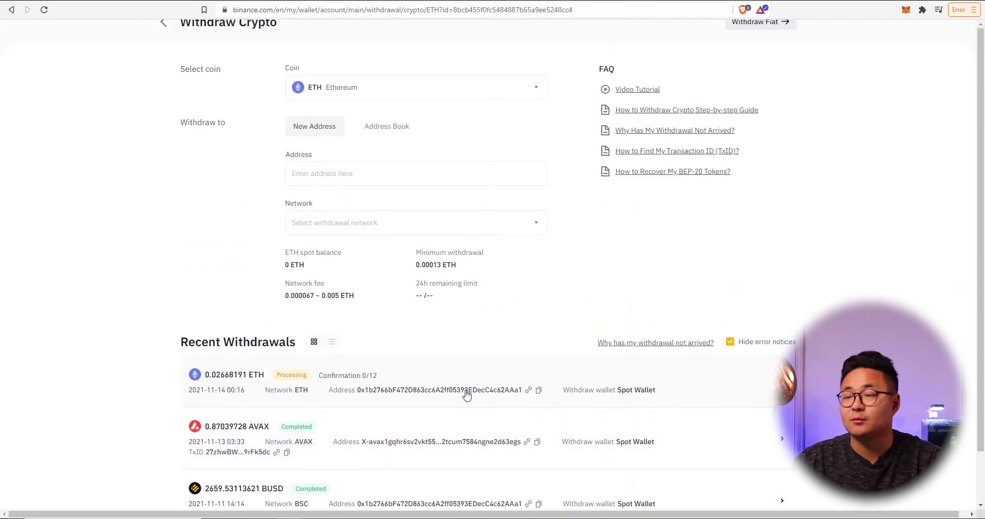
{"action": "scroll", "coordinate": [402, 387], "scroll_direction": "up", "scroll_amount": 1}
{"action": "scroll", "coordinate": [308, 377], "scroll_direction": "down", "scroll_amount": 1}
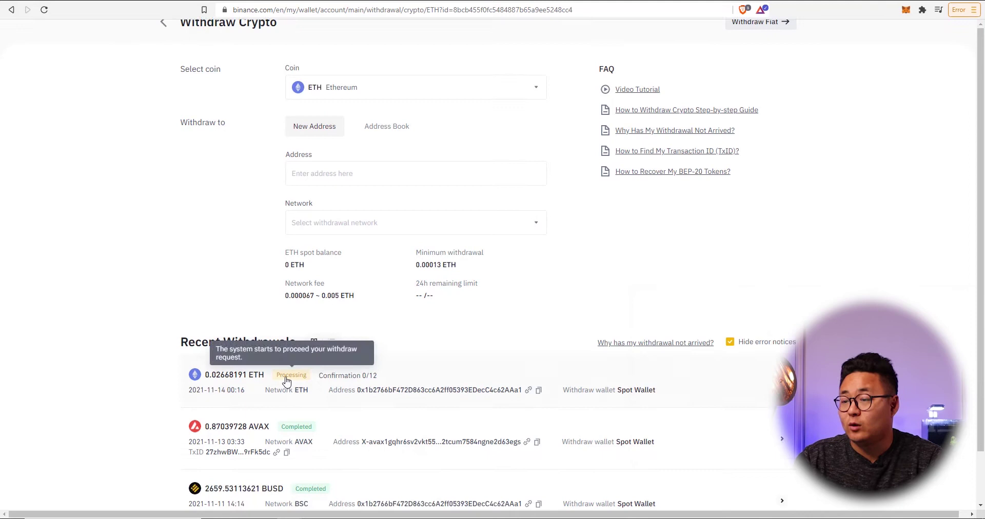
{"action": "left_click", "coordinate": [352, 379]}
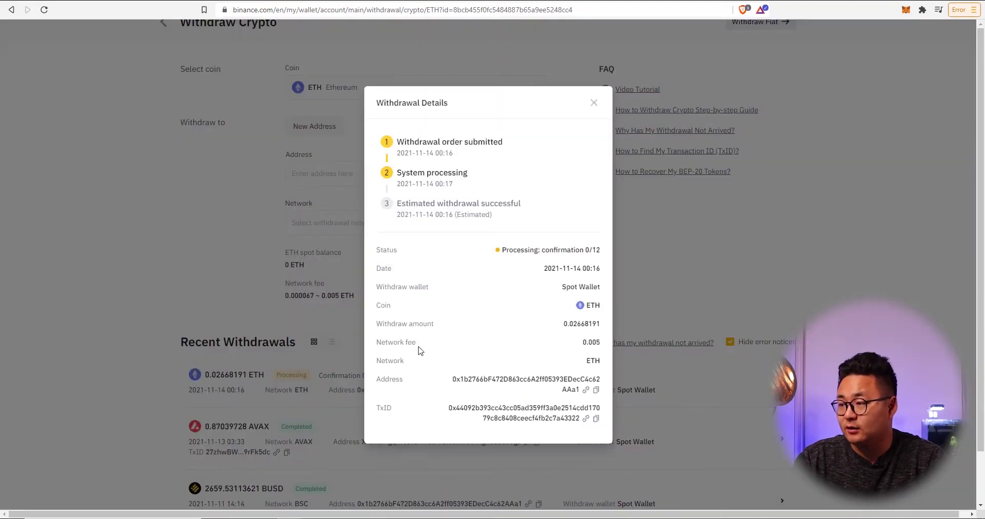
{"action": "scroll", "coordinate": [480, 315], "scroll_direction": "down", "scroll_amount": 1}
{"action": "scroll", "coordinate": [501, 374], "scroll_direction": "up", "scroll_amount": 1}
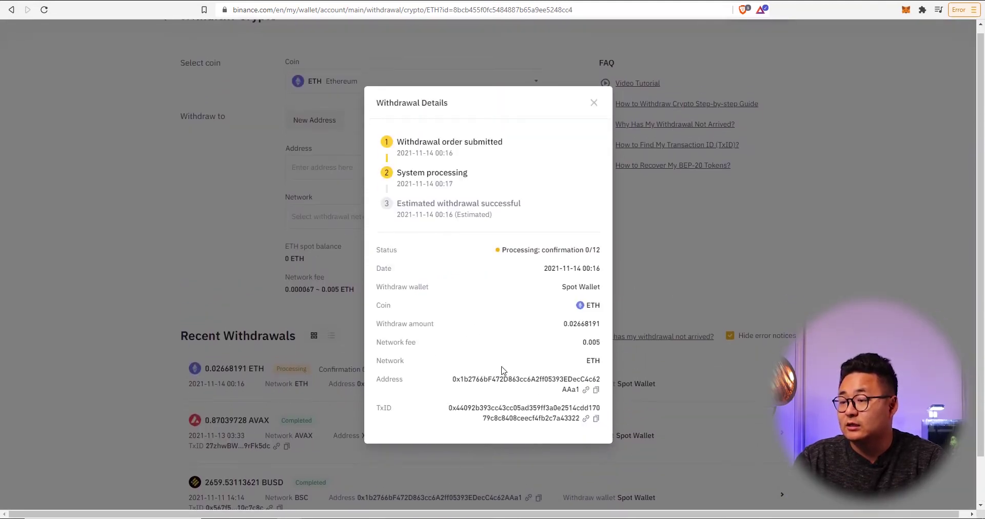
{"action": "left_click", "coordinate": [585, 419]}
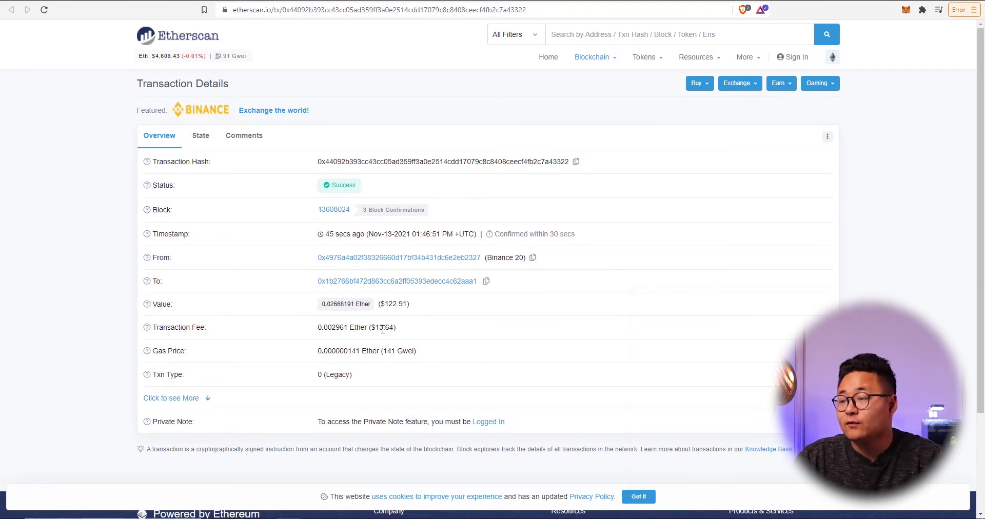
Step: Highlight the 0.002961 Ether ($13.64) transaction fee on Etherscan
{"action": "left_click_drag", "start_coordinate": [371, 329], "coordinate": [413, 334]}
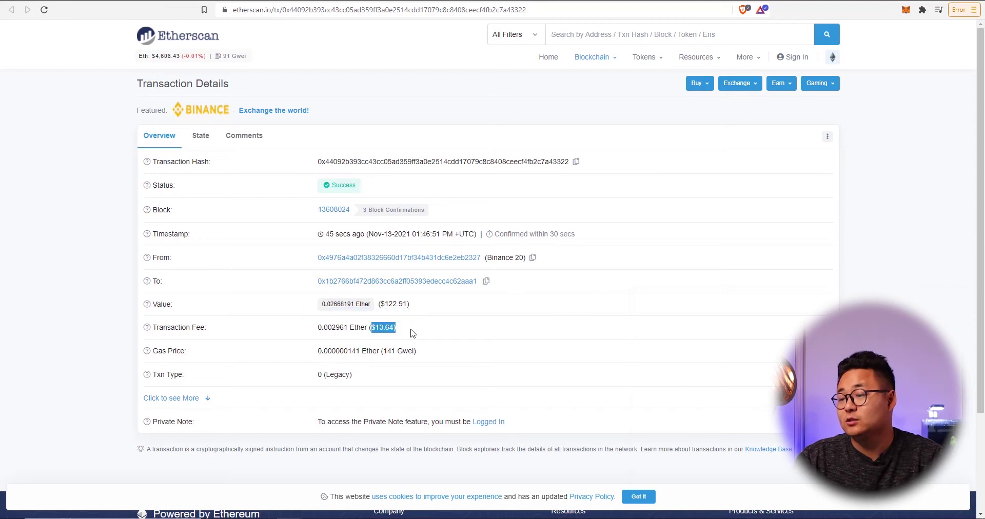
{"action": "left_click", "coordinate": [905, 13]}
{"action": "scroll", "coordinate": [872, 201], "scroll_direction": "down", "scroll_amount": 2}
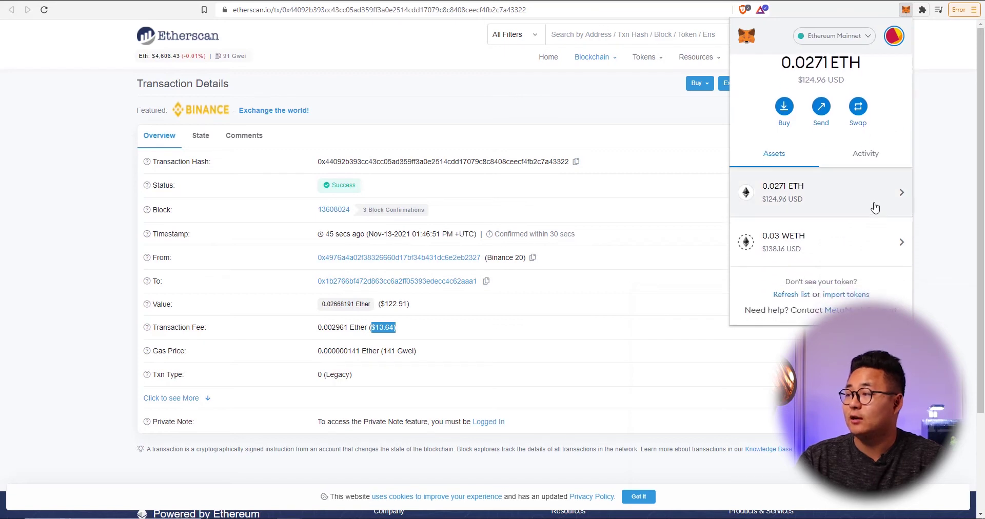
{"action": "left_click", "coordinate": [810, 205]}
{"action": "left_click", "coordinate": [749, 70]}
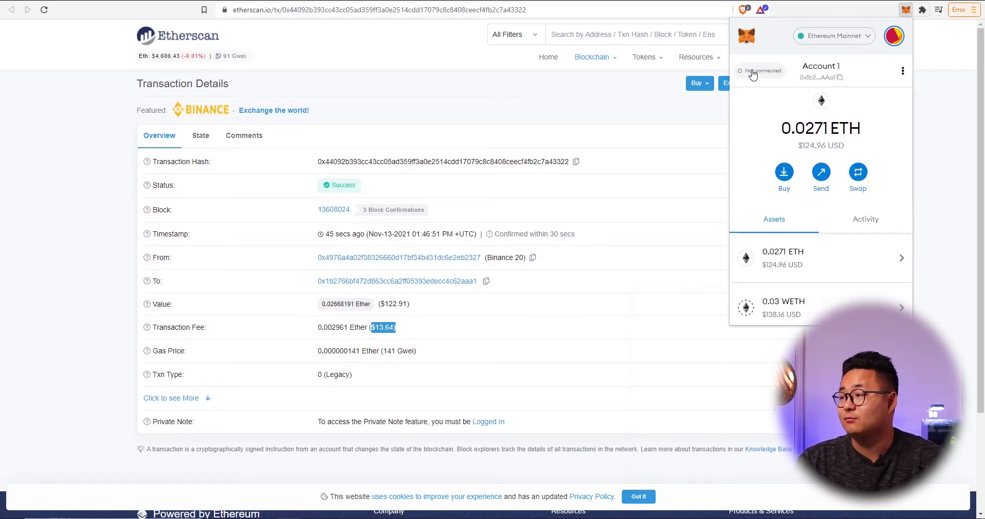
{"action": "scroll", "coordinate": [824, 276], "scroll_direction": "down", "scroll_amount": 2}
{"action": "scroll", "coordinate": [823, 275], "scroll_direction": "up", "scroll_amount": 1}
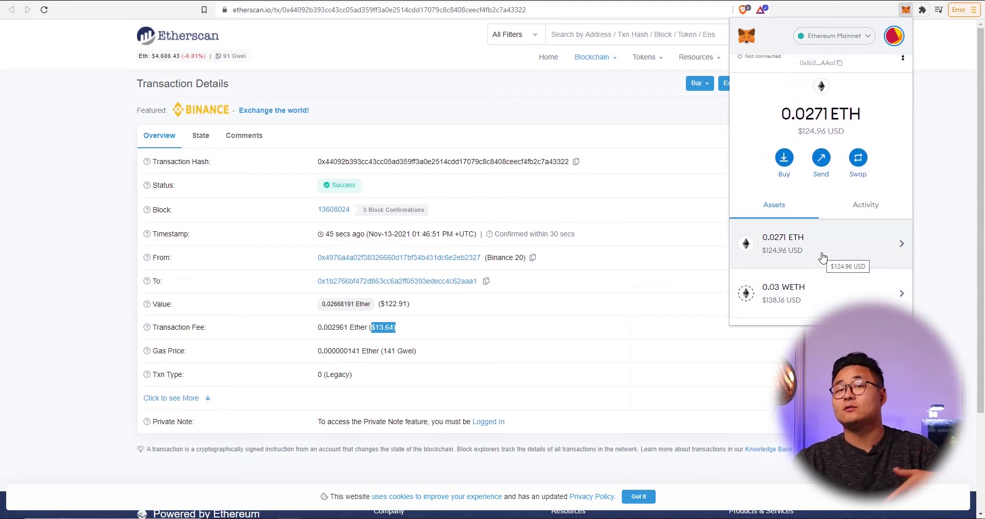
{"action": "scroll", "coordinate": [823, 258], "scroll_direction": "up", "scroll_amount": 1}
{"action": "left_click", "coordinate": [649, 121]}
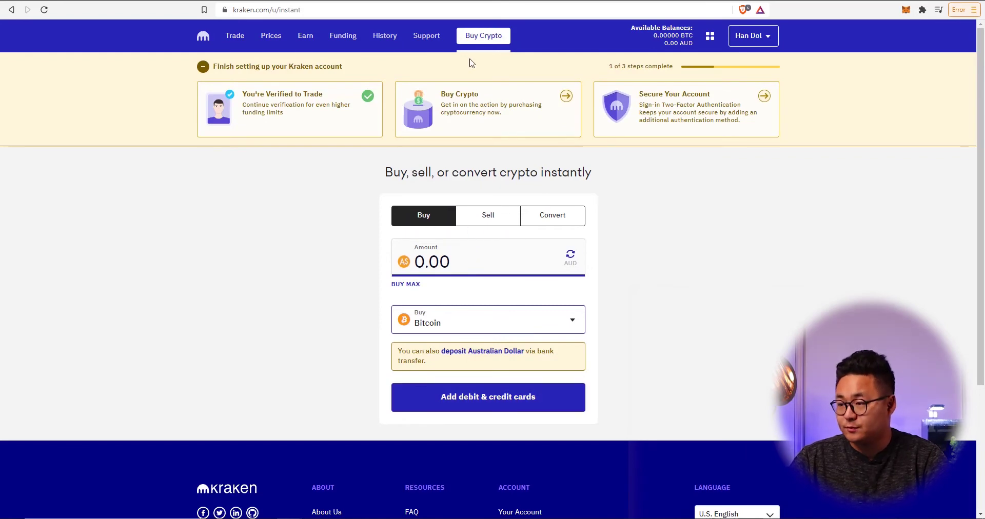
Step: Follow the 'deposit Australian Dollar' link to Kraken's Funding page
{"action": "left_click", "coordinate": [483, 355]}
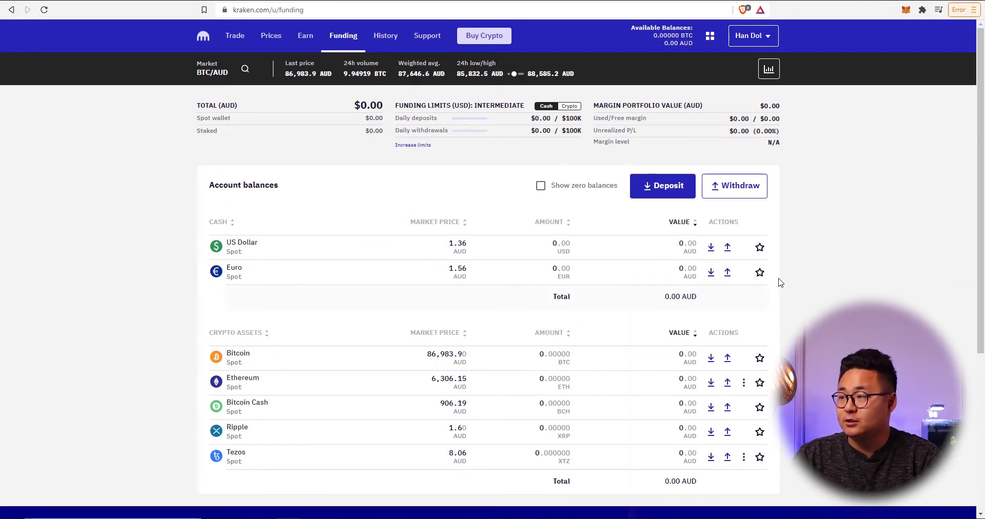
{"action": "left_click", "coordinate": [676, 191]}
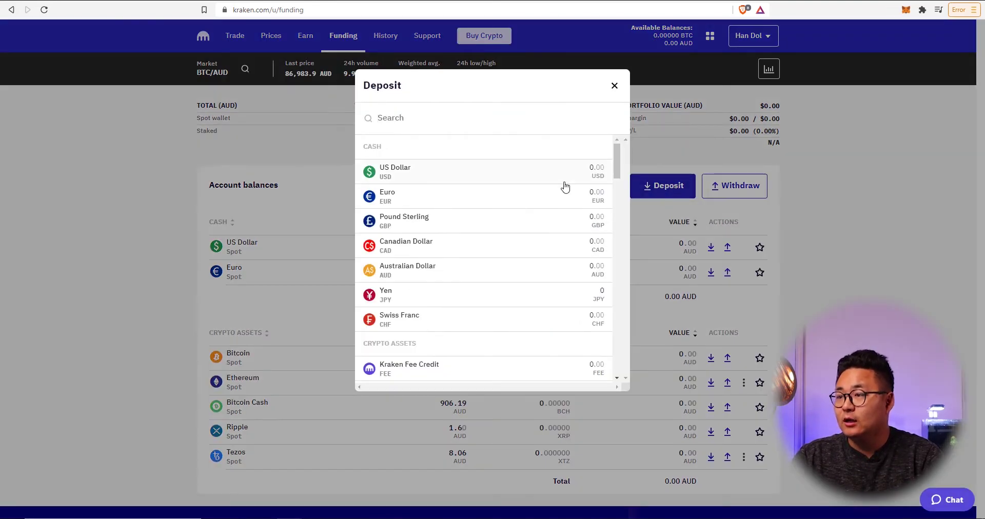
{"action": "type", "text": "a"}
{"action": "left_click", "coordinate": [493, 219]}
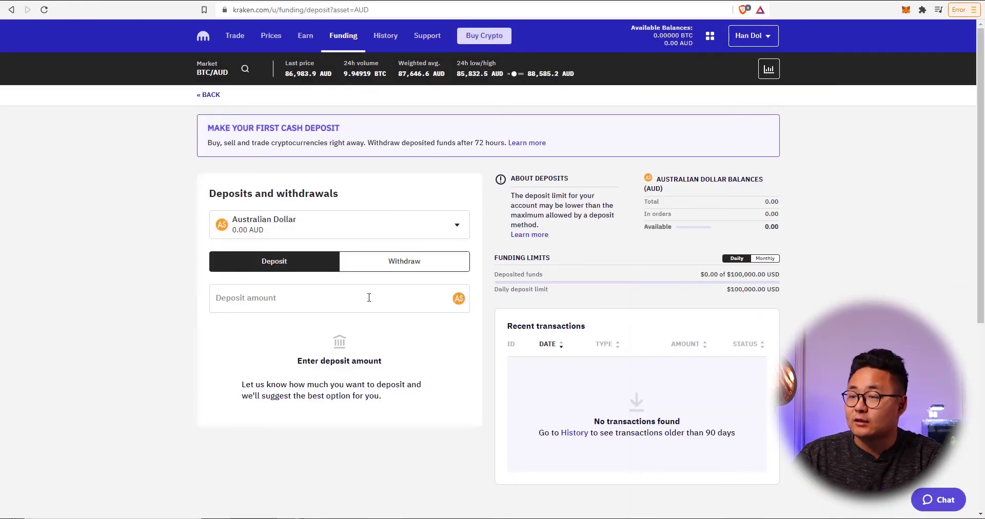
{"action": "left_click", "coordinate": [369, 297]}
{"action": "type", "text": "100"}
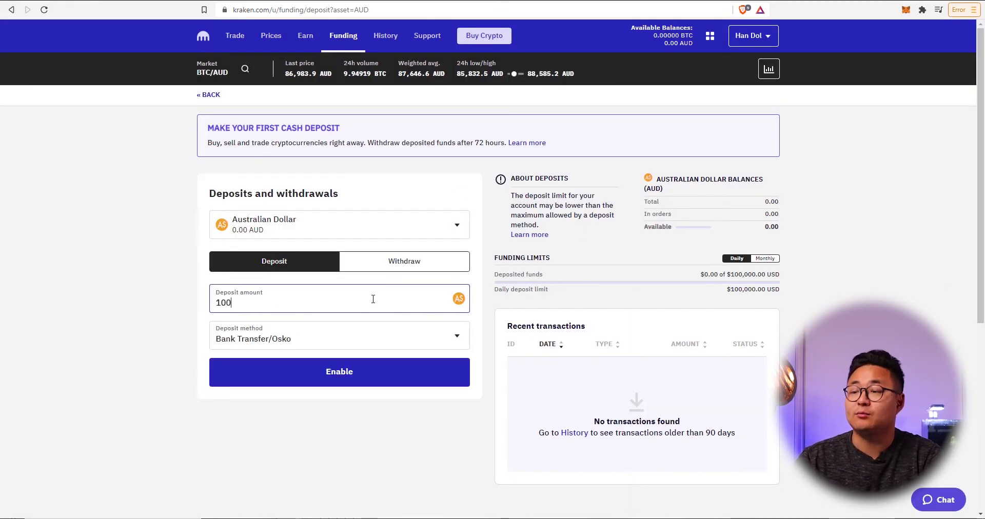
{"action": "left_click", "coordinate": [313, 375]}
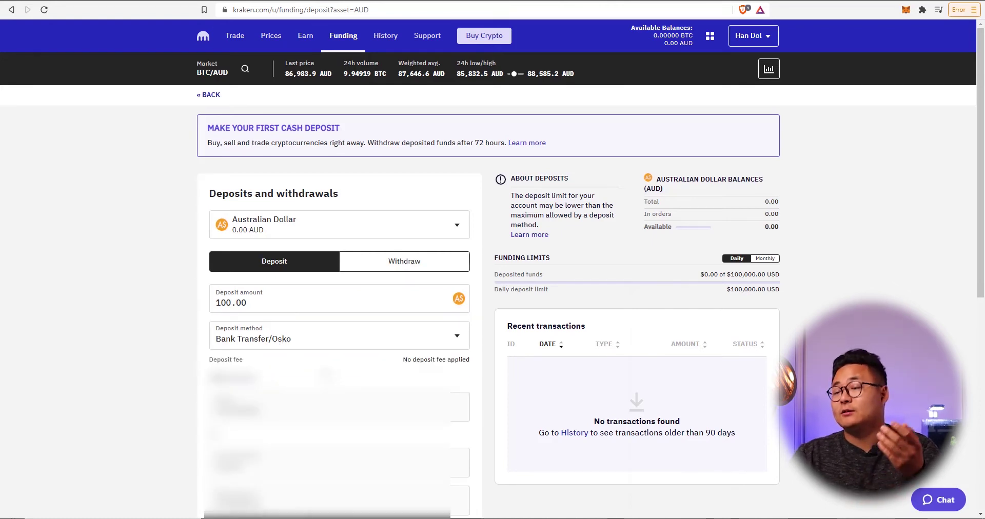
{"action": "scroll", "coordinate": [492, 256], "scroll_direction": "down", "scroll_amount": 5}
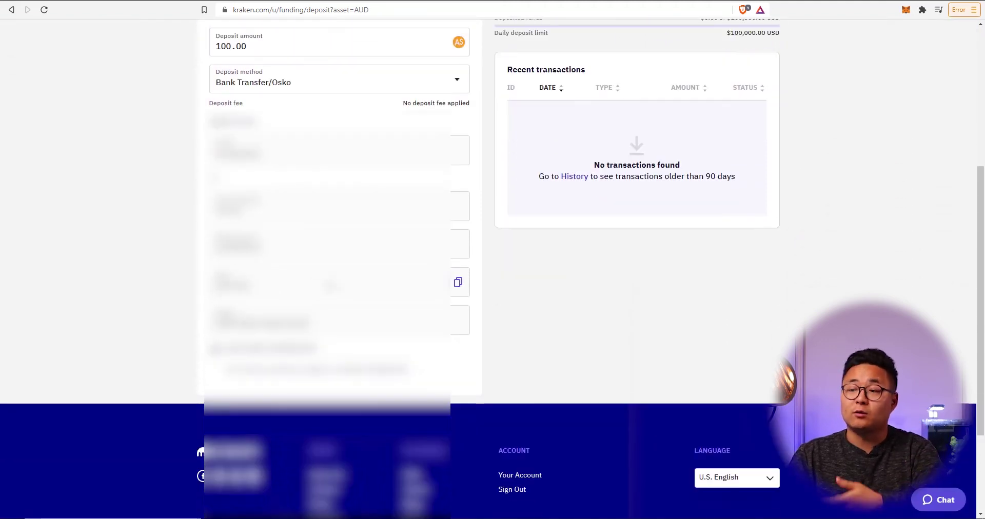
{"action": "scroll", "coordinate": [326, 323], "scroll_direction": "up", "scroll_amount": 2}
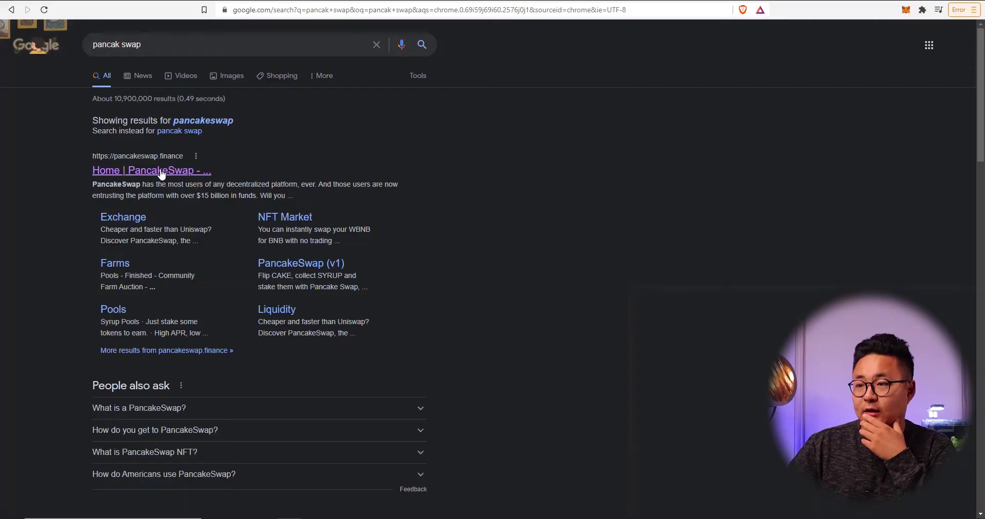
Step: Connect MetaMask Account 1 to PancakeSwap and switch the wallet to Binance Smart Chain
{"action": "left_click", "coordinate": [162, 173]}
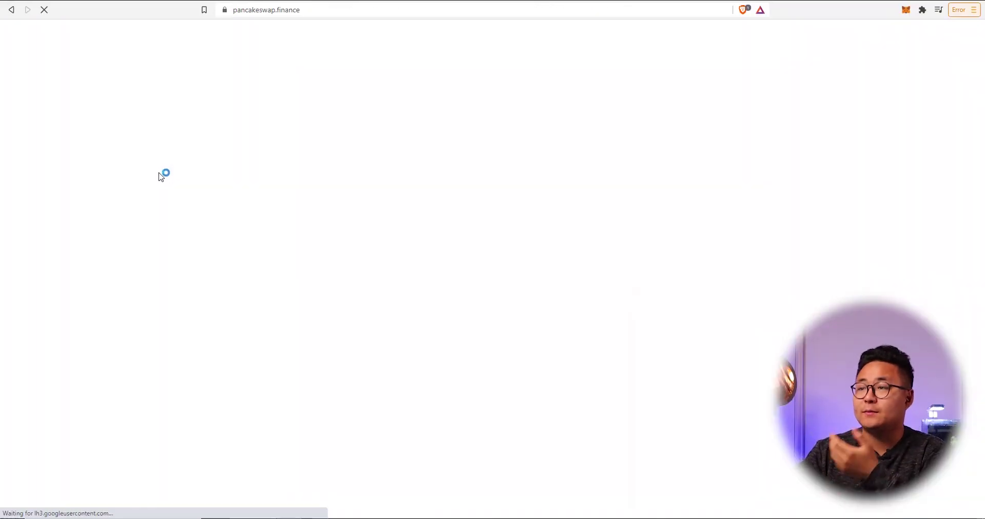
{"action": "left_click", "coordinate": [913, 35]}
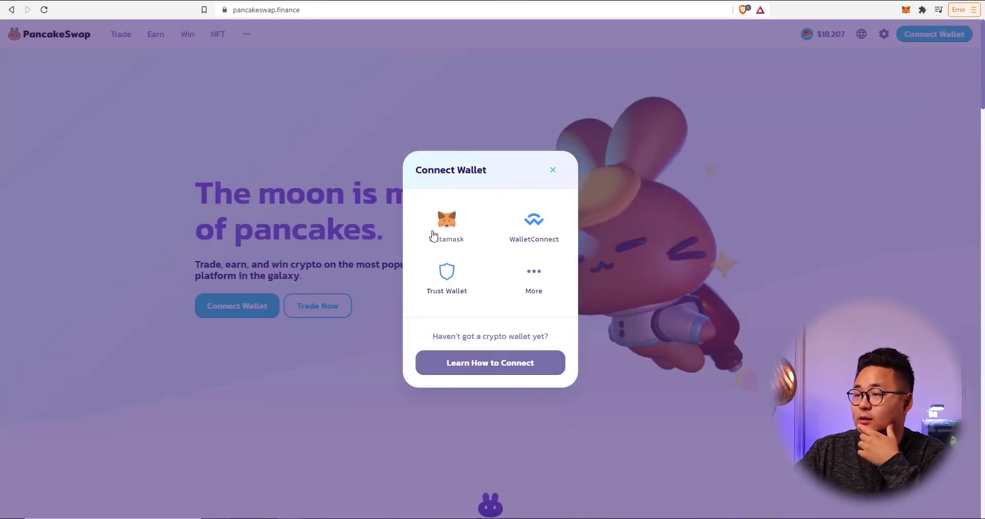
{"action": "left_click", "coordinate": [433, 236]}
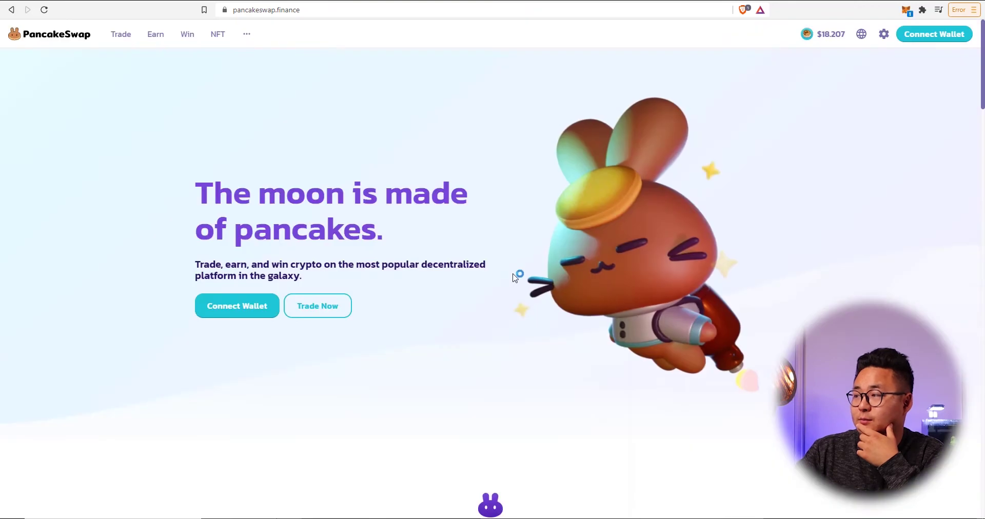
{"action": "left_click", "coordinate": [907, 11]}
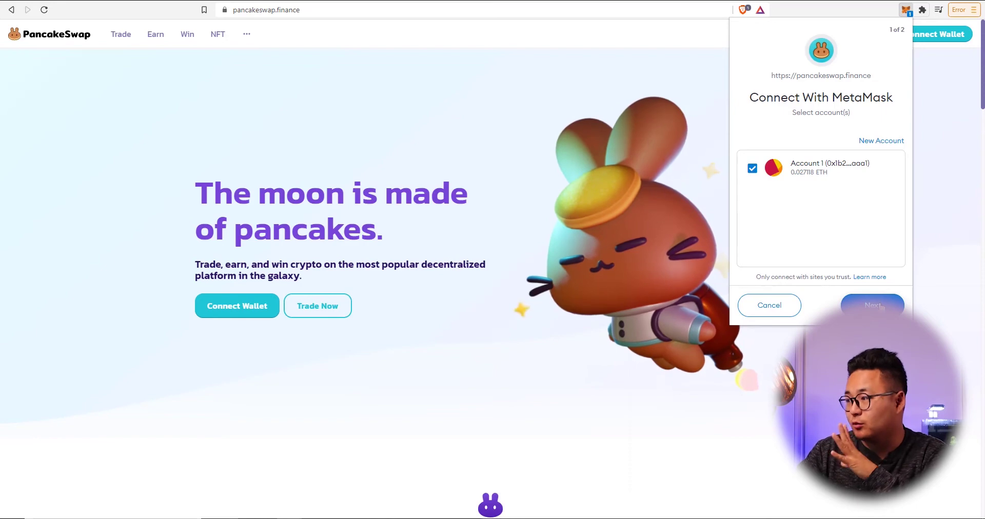
{"action": "left_click", "coordinate": [880, 306]}
{"action": "left_click", "coordinate": [878, 305]}
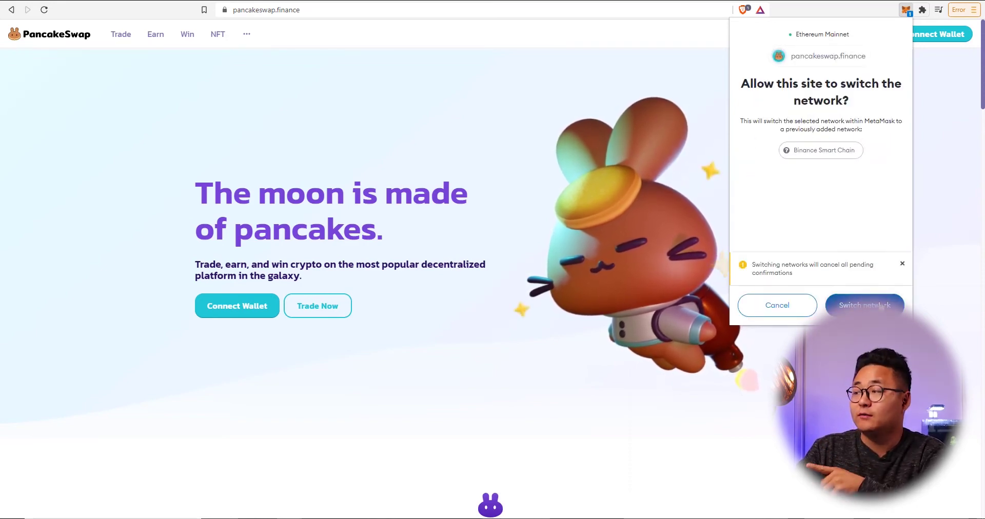
{"action": "left_click", "coordinate": [881, 306]}
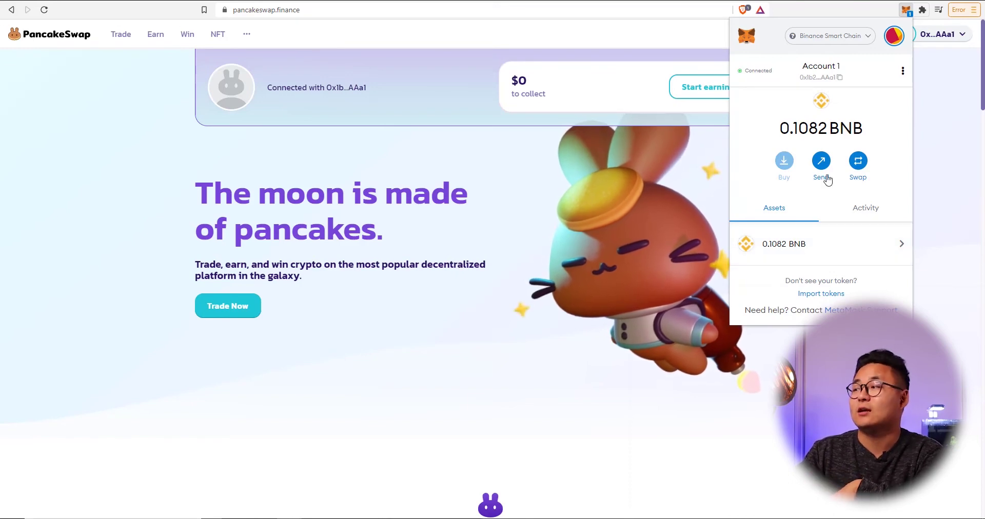
{"action": "left_click", "coordinate": [831, 36]}
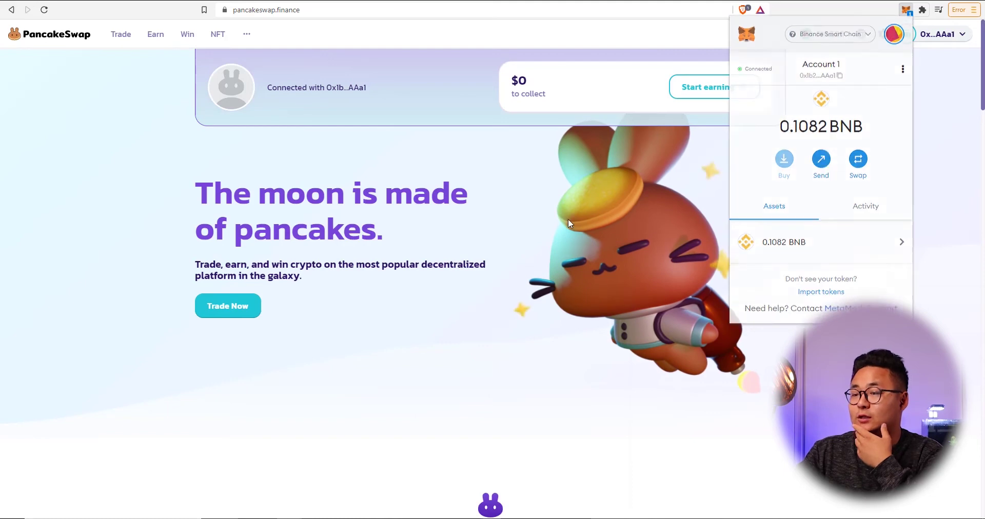
{"action": "left_click", "coordinate": [568, 218]}
Step: Go to PancakeSwap's swap page and browse the token selection lists
{"action": "left_click", "coordinate": [223, 304]}
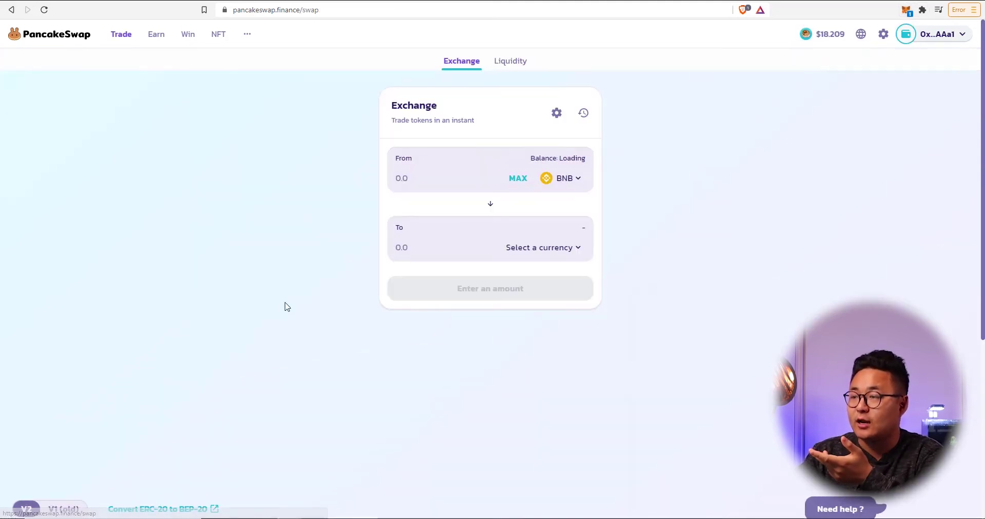
{"action": "left_click", "coordinate": [560, 183]}
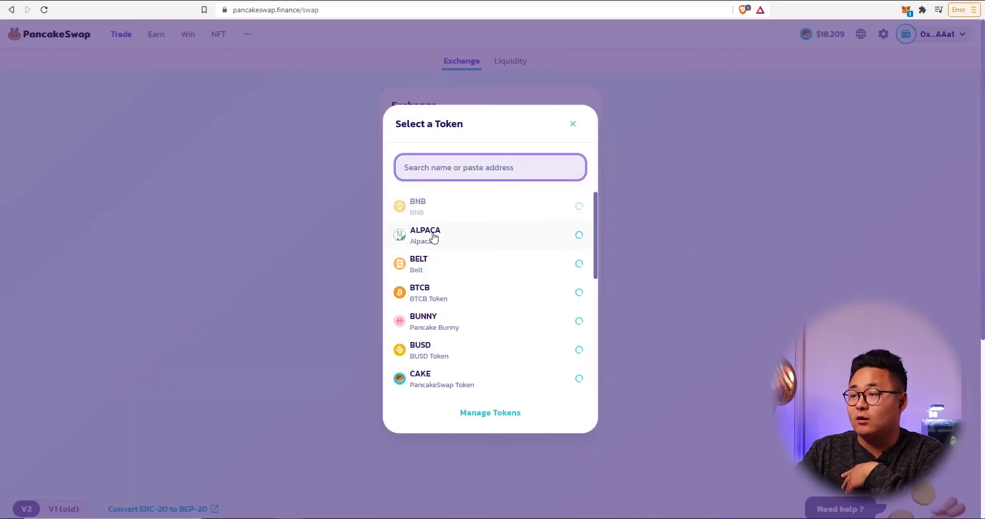
{"action": "left_click", "coordinate": [423, 213]}
{"action": "left_click", "coordinate": [573, 123]}
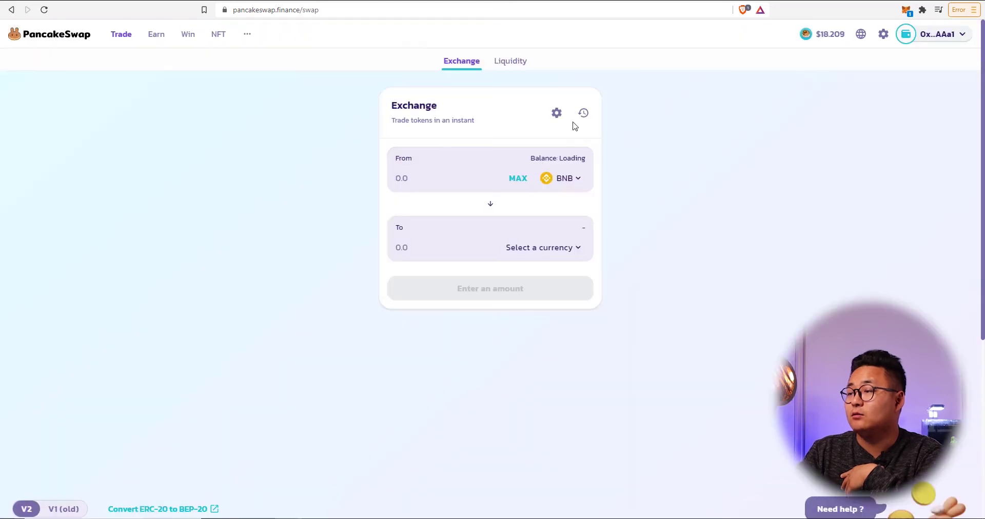
{"action": "left_click", "coordinate": [574, 245]}
{"action": "scroll", "coordinate": [465, 287], "scroll_direction": "down", "scroll_amount": 5}
{"action": "scroll", "coordinate": [466, 287], "scroll_direction": "down", "scroll_amount": 2}
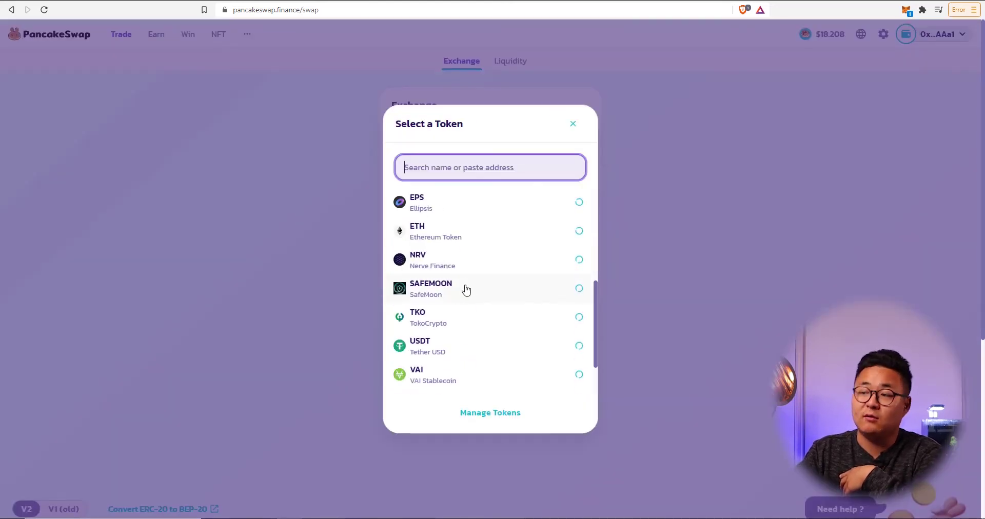
{"action": "scroll", "coordinate": [480, 335], "scroll_direction": "down", "scroll_amount": 2}
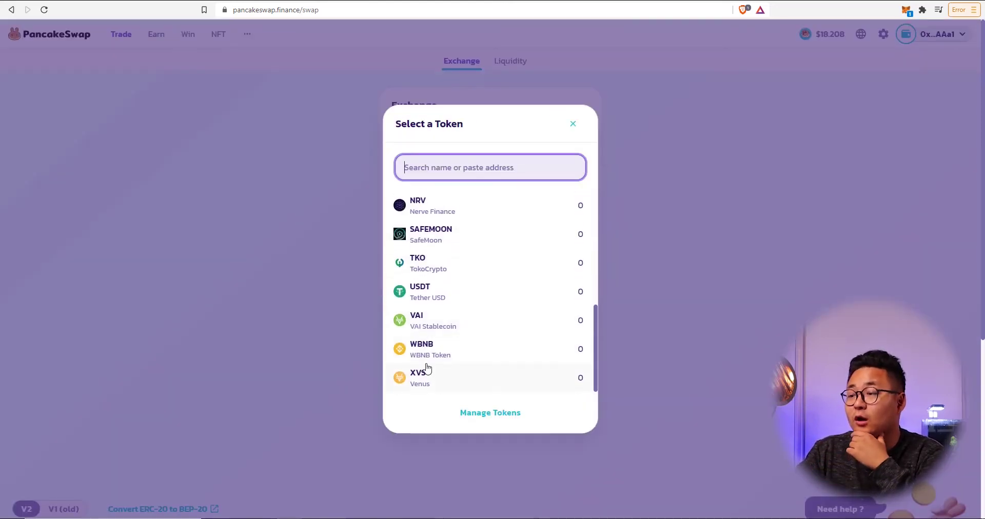
{"action": "scroll", "coordinate": [437, 247], "scroll_direction": "up", "scroll_amount": 8}
{"action": "scroll", "coordinate": [482, 318], "scroll_direction": "down", "scroll_amount": 2}
Step: Enable the PancakeSwap Extended and Top 100 token lists, then switch to CoinMarketCap
{"action": "left_click", "coordinate": [490, 412]}
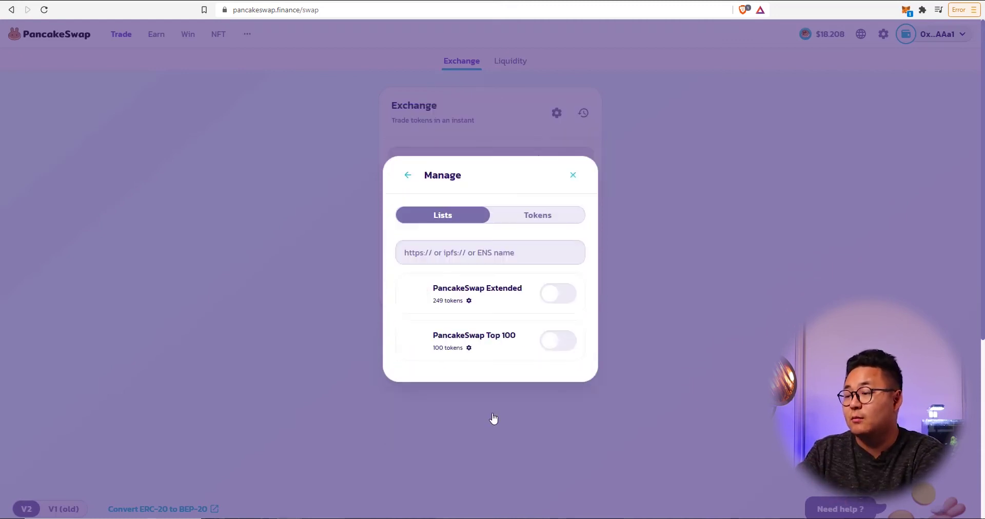
{"action": "left_click", "coordinate": [559, 301]}
{"action": "left_click", "coordinate": [563, 344]}
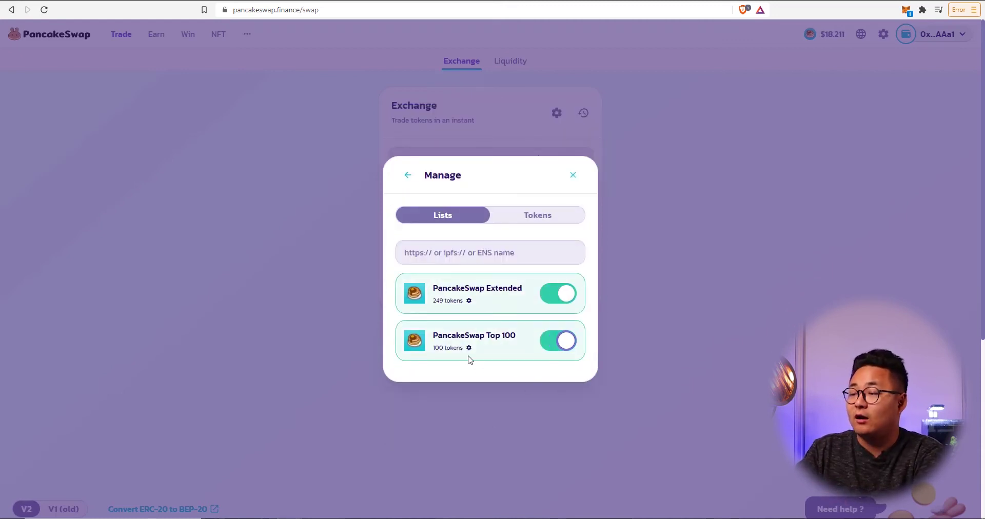
{"action": "left_click", "coordinate": [409, 176]}
{"action": "scroll", "coordinate": [480, 262], "scroll_direction": "down", "scroll_amount": 20}
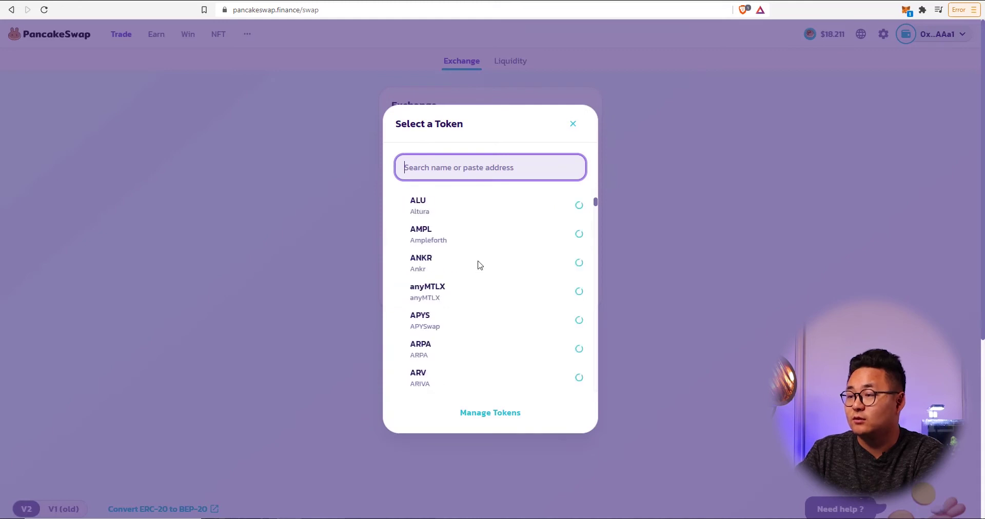
{"action": "scroll", "coordinate": [486, 256], "scroll_direction": "down", "scroll_amount": 10}
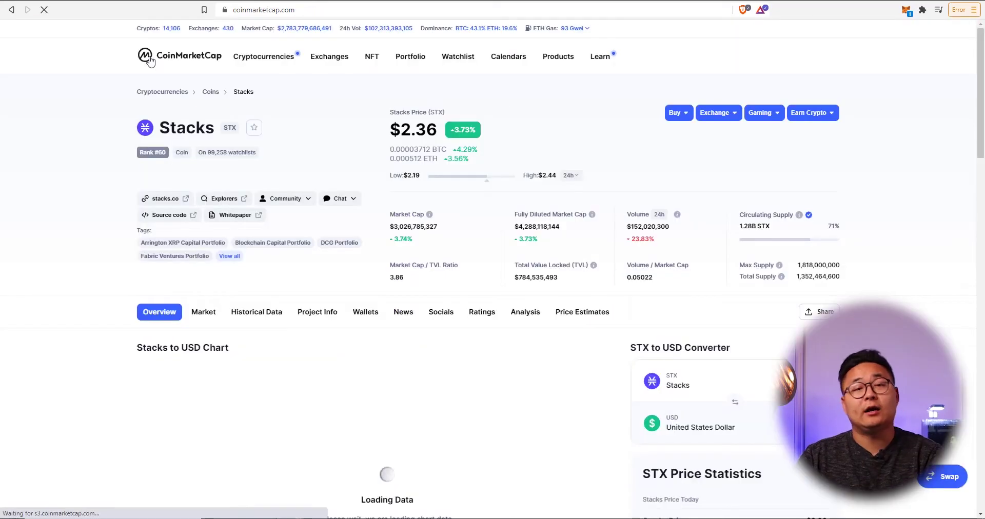
{"action": "left_click", "coordinate": [137, 53]}
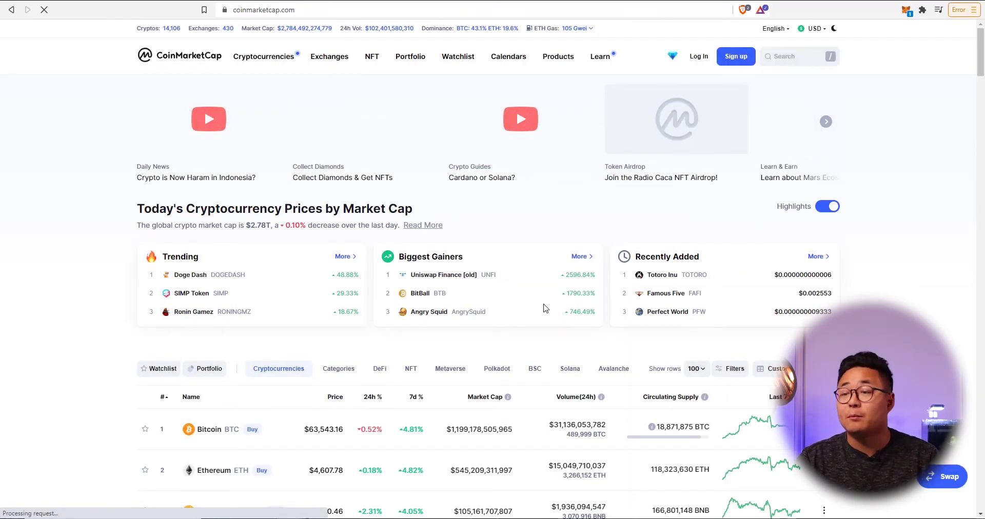
Step: Show page 6 of CoinMarketCap's coin rankings, starting at rank 501 with Sora (XOR)
{"action": "scroll", "coordinate": [537, 328], "scroll_direction": "down", "scroll_amount": 9}
{"action": "scroll", "coordinate": [536, 359], "scroll_direction": "down", "scroll_amount": 20}
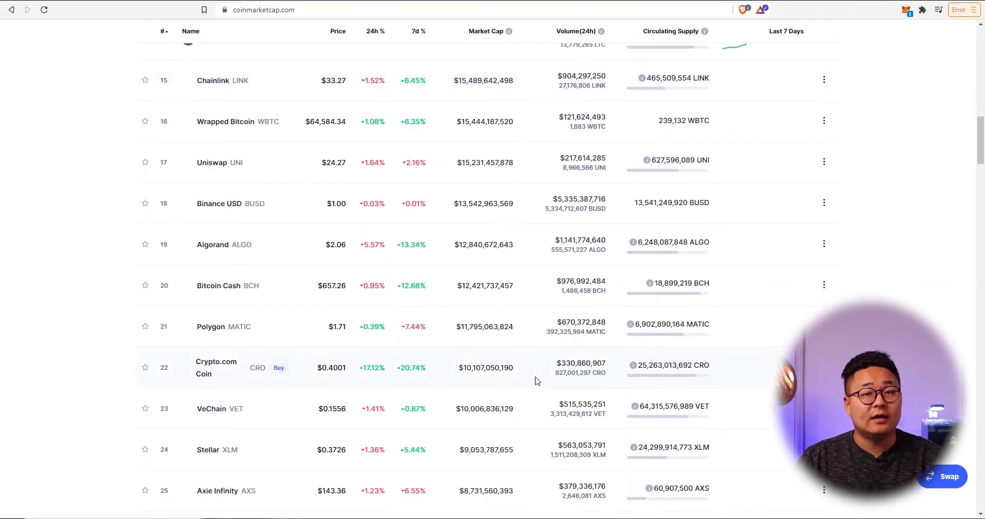
{"action": "scroll", "coordinate": [535, 396], "scroll_direction": "up", "scroll_amount": 8}
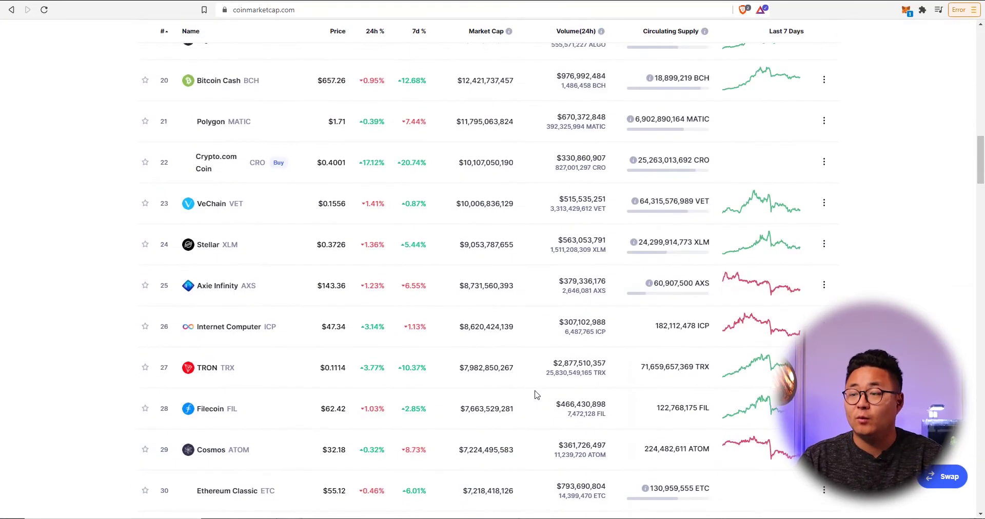
{"action": "scroll", "coordinate": [535, 396], "scroll_direction": "down", "scroll_amount": 9}
{"action": "scroll", "coordinate": [536, 397], "scroll_direction": "down", "scroll_amount": 12}
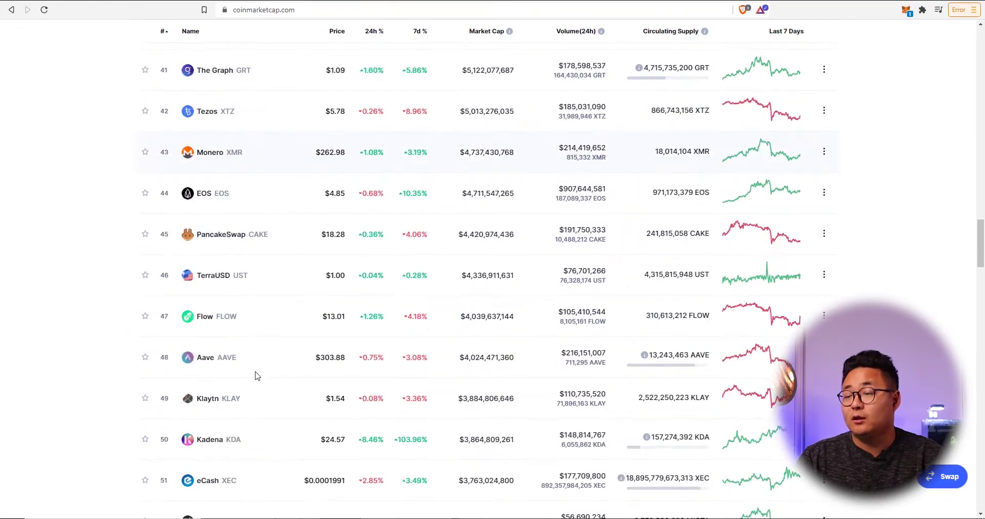
{"action": "scroll", "coordinate": [257, 374], "scroll_direction": "up", "scroll_amount": 7}
{"action": "scroll", "coordinate": [877, 183], "scroll_direction": "up", "scroll_amount": 20}
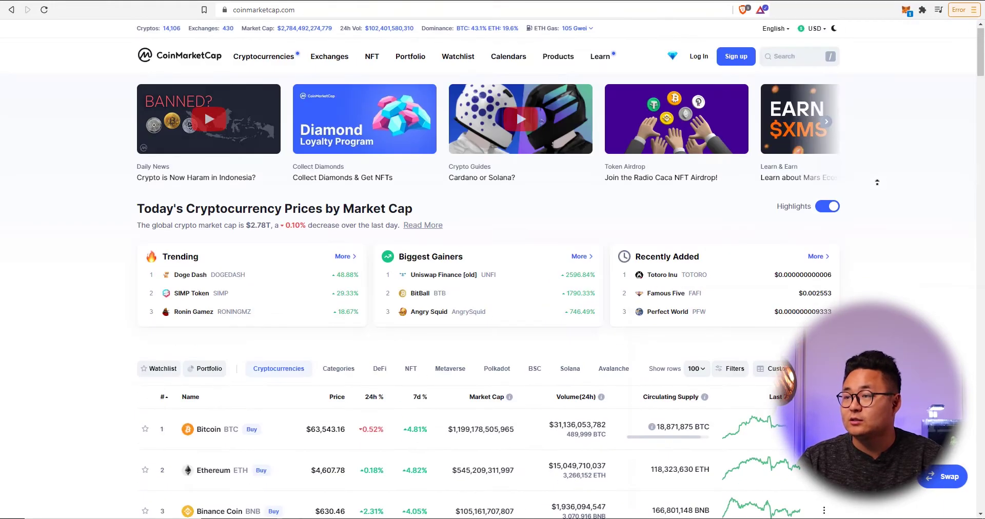
{"action": "scroll", "coordinate": [563, 350], "scroll_direction": "down", "scroll_amount": 20}
{"action": "scroll", "coordinate": [633, 365], "scroll_direction": "up", "scroll_amount": 4}
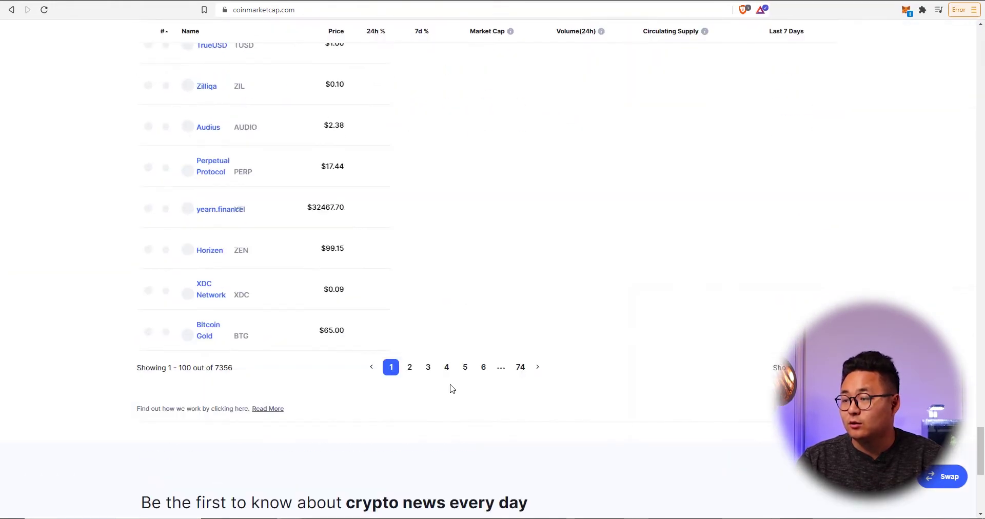
{"action": "left_click", "coordinate": [483, 367]}
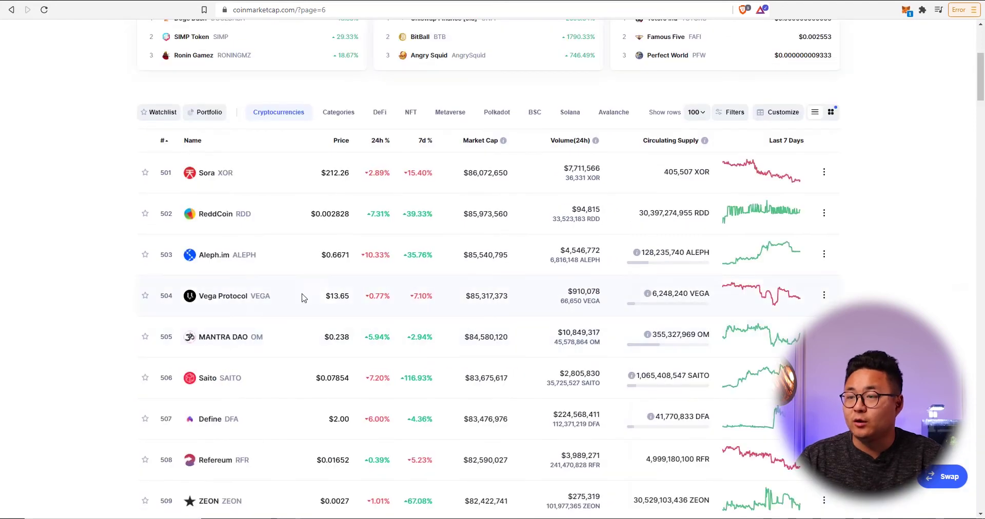
{"action": "scroll", "coordinate": [301, 295], "scroll_direction": "down", "scroll_amount": 2}
Step: Open ZEON's coin page and scroll down to its Markets section
{"action": "scroll", "coordinate": [266, 359], "scroll_direction": "down", "scroll_amount": 2}
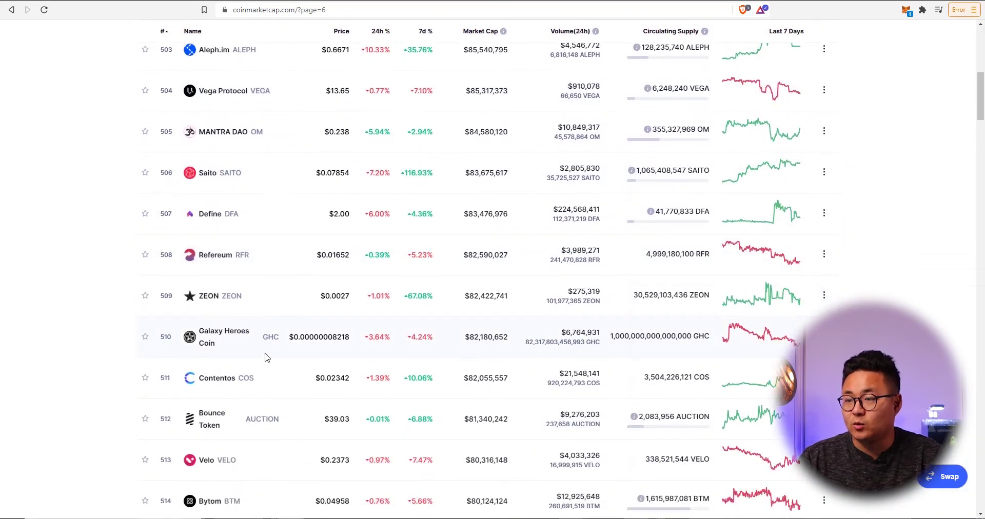
{"action": "left_click", "coordinate": [212, 302]}
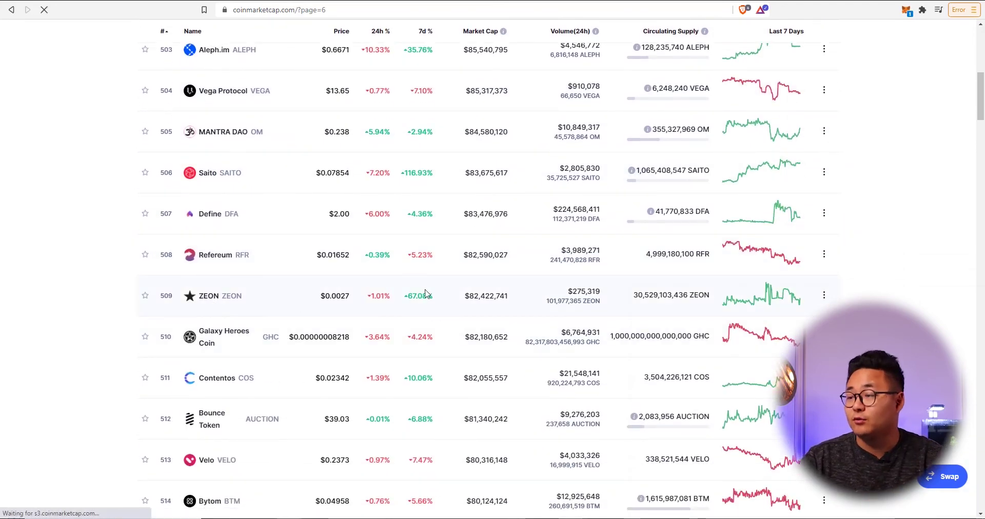
{"action": "scroll", "coordinate": [374, 414], "scroll_direction": "down", "scroll_amount": 14}
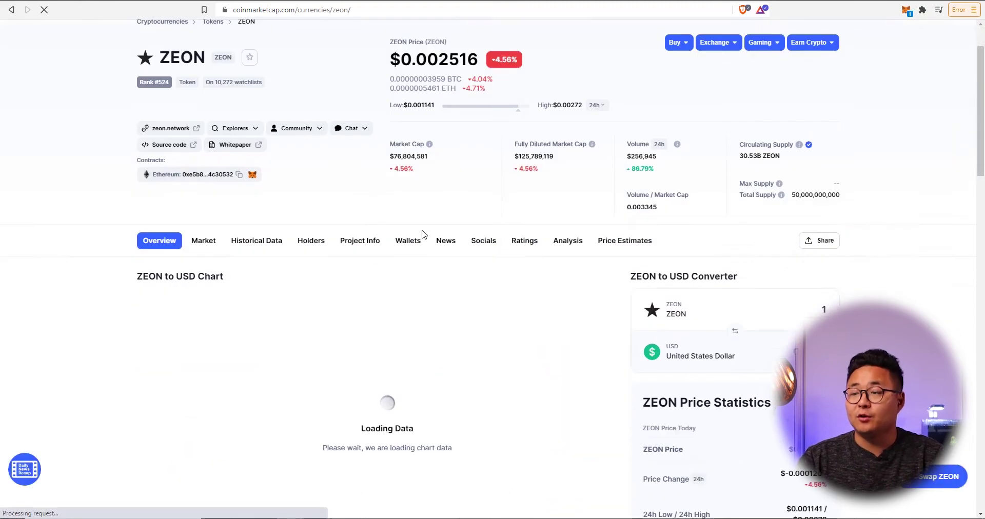
{"action": "scroll", "coordinate": [768, 308], "scroll_direction": "down", "scroll_amount": 3}
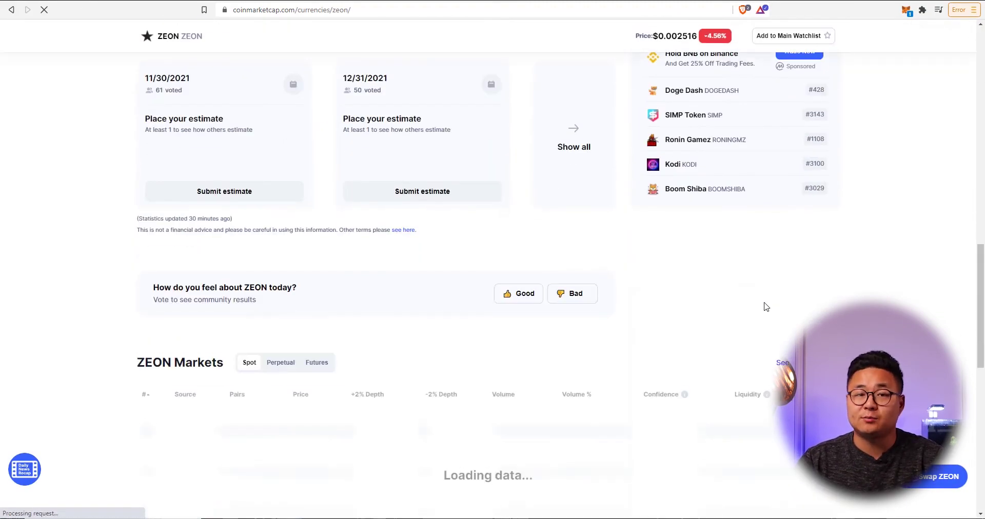
{"action": "scroll", "coordinate": [749, 308], "scroll_direction": "down", "scroll_amount": 2}
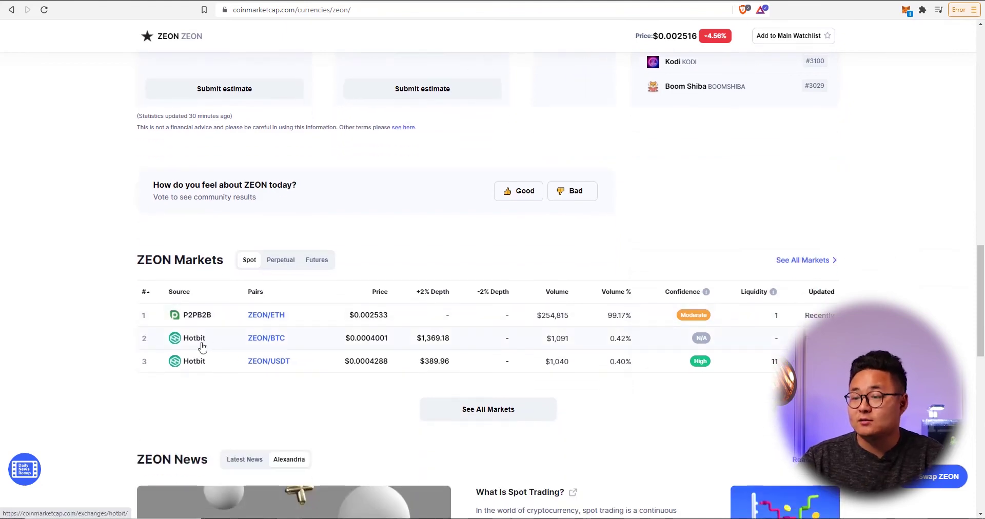
{"action": "scroll", "coordinate": [203, 347], "scroll_direction": "down", "scroll_amount": 4}
Step: View all ZEON markets, only P2PB2B and Hotbit, and return to page 6 rankings
{"action": "left_click", "coordinate": [467, 211]}
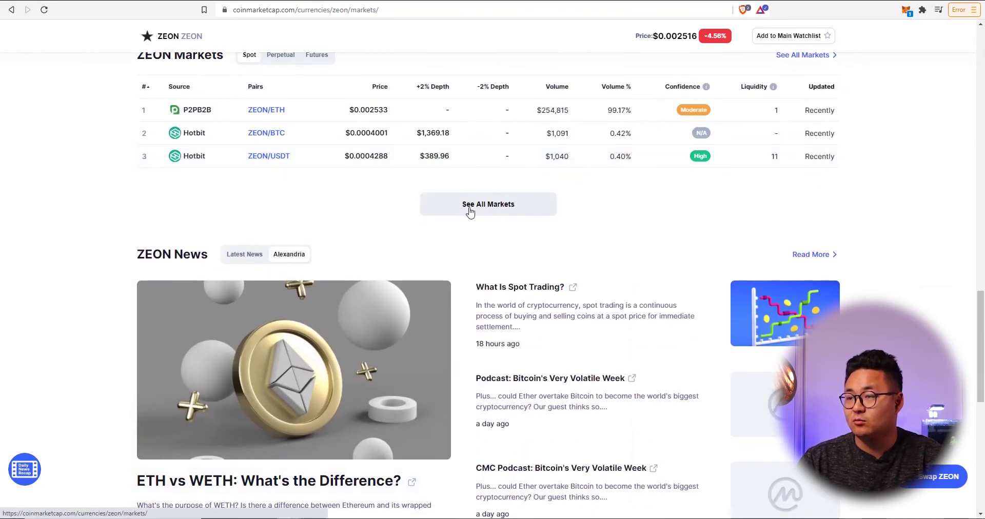
{"action": "scroll", "coordinate": [371, 299], "scroll_direction": "down", "scroll_amount": 4}
{"action": "scroll", "coordinate": [287, 277], "scroll_direction": "up", "scroll_amount": 5}
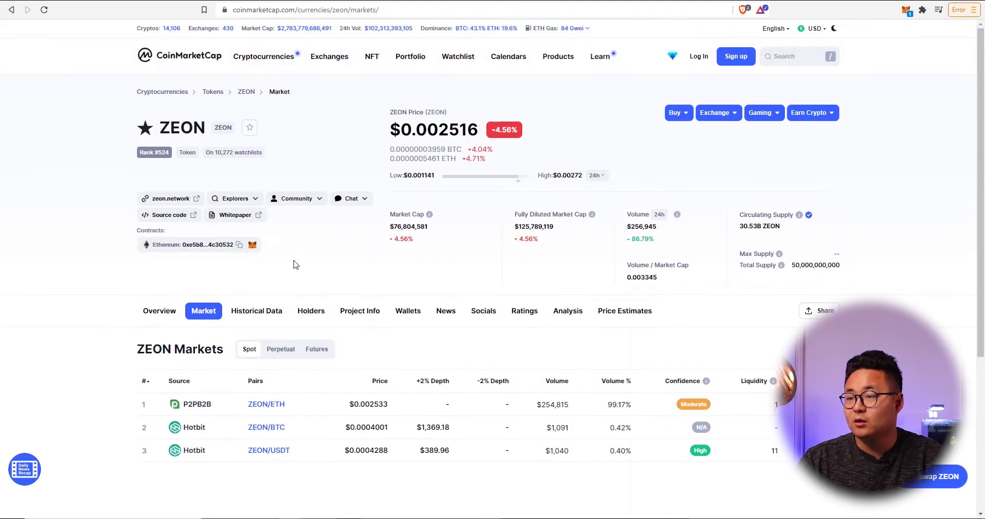
{"action": "scroll", "coordinate": [288, 260], "scroll_direction": "down", "scroll_amount": 5}
{"action": "key", "text": "alt+Left"}
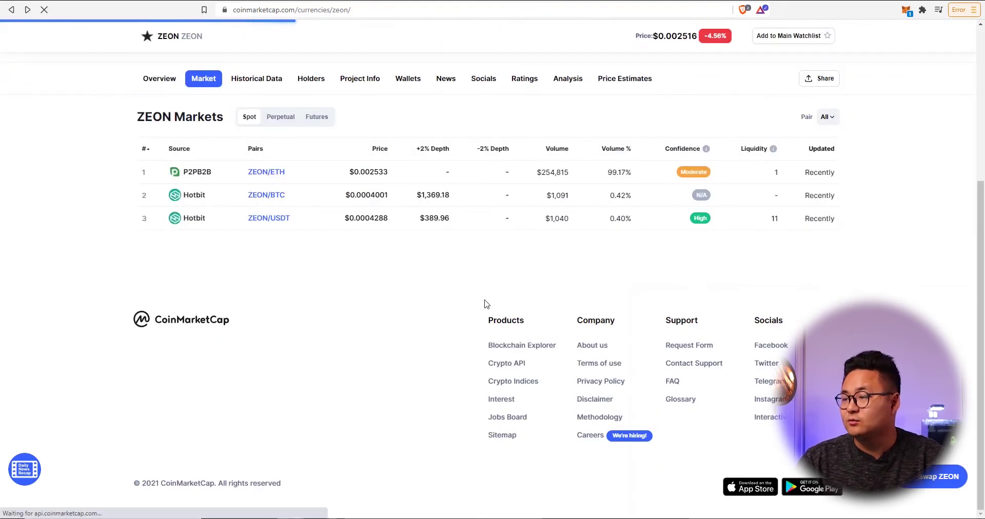
{"action": "key", "text": "alt+Left"}
{"action": "scroll", "coordinate": [401, 274], "scroll_direction": "down", "scroll_amount": 15}
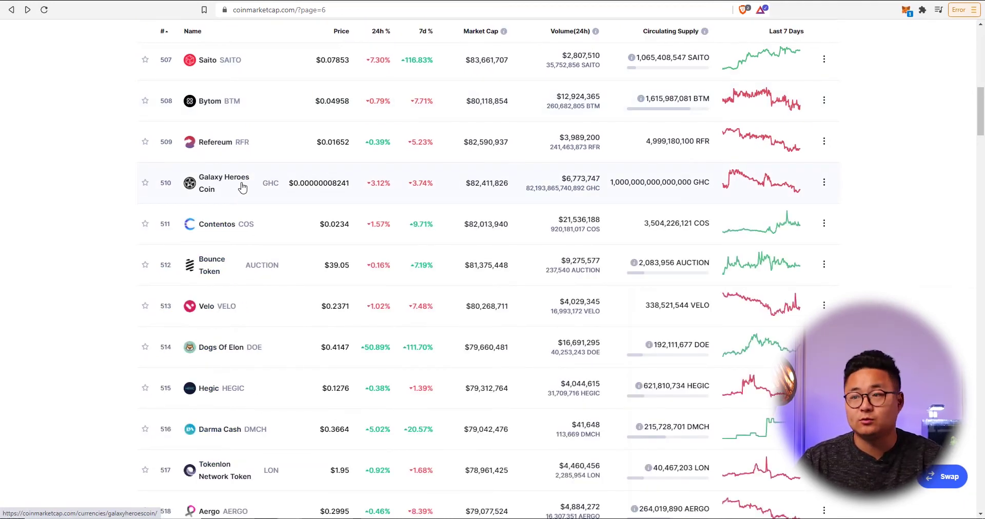
Step: Check Velo's markets (KuCoin, Gate.io, Bithumb, Bitfinex, OKEx, MEXC) and return to page 6
{"action": "scroll", "coordinate": [246, 215], "scroll_direction": "down", "scroll_amount": 2}
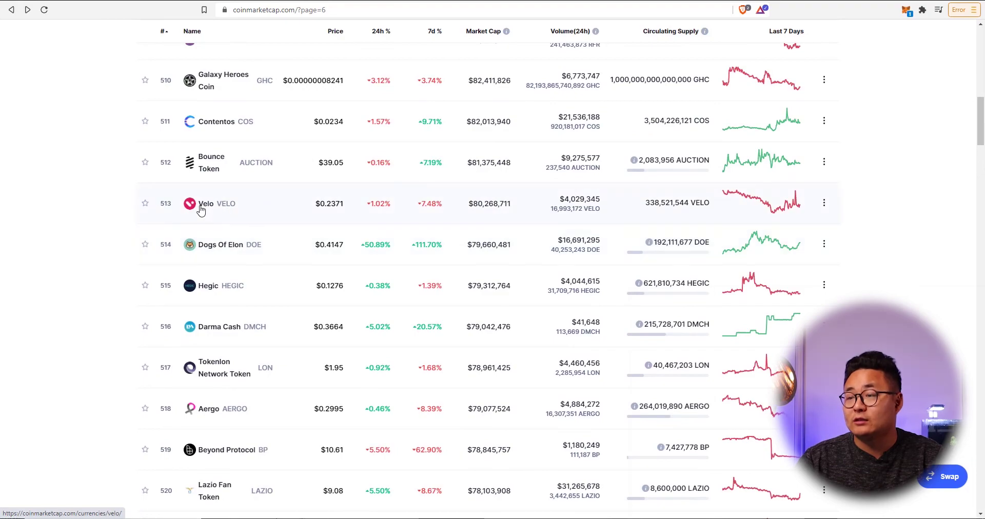
{"action": "left_click", "coordinate": [201, 211]}
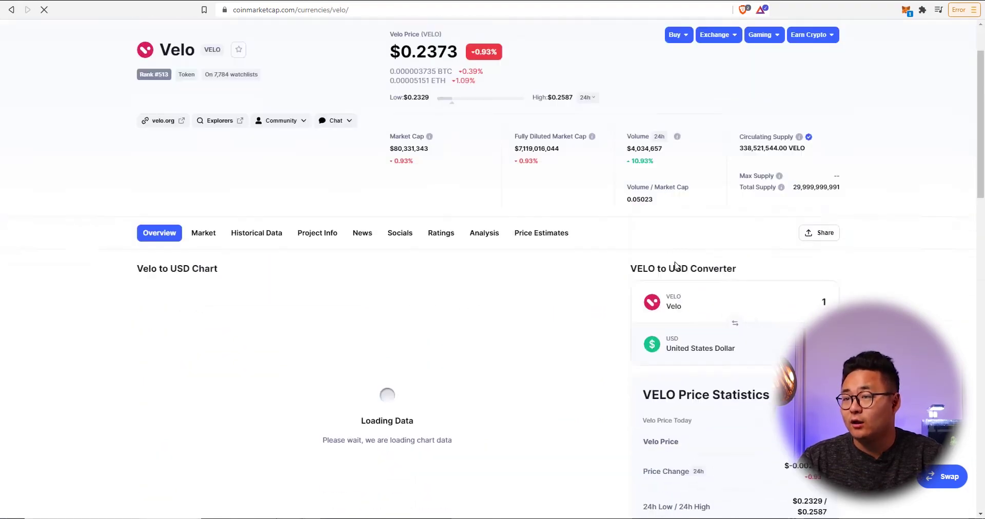
{"action": "scroll", "coordinate": [682, 277], "scroll_direction": "down", "scroll_amount": 8}
{"action": "scroll", "coordinate": [682, 277], "scroll_direction": "down", "scroll_amount": 10}
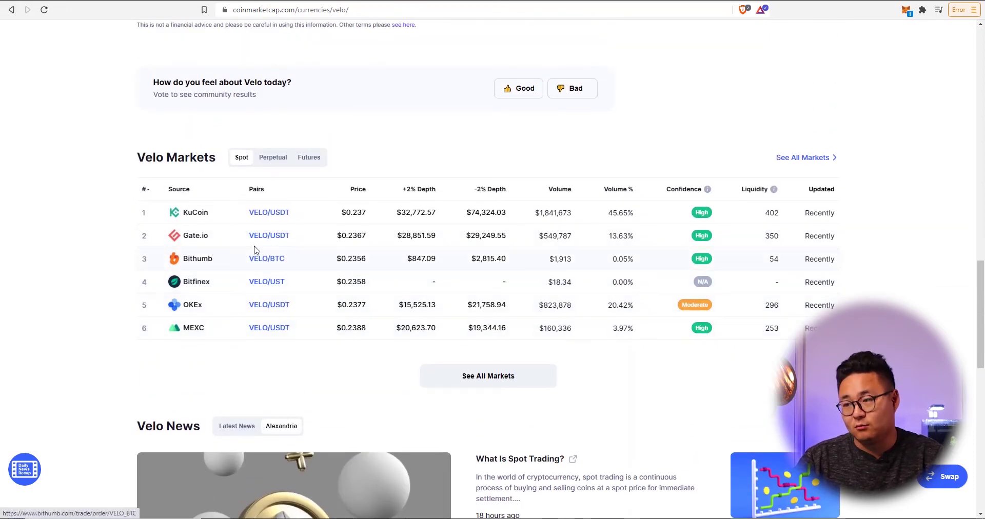
{"action": "key", "text": "alt+Left"}
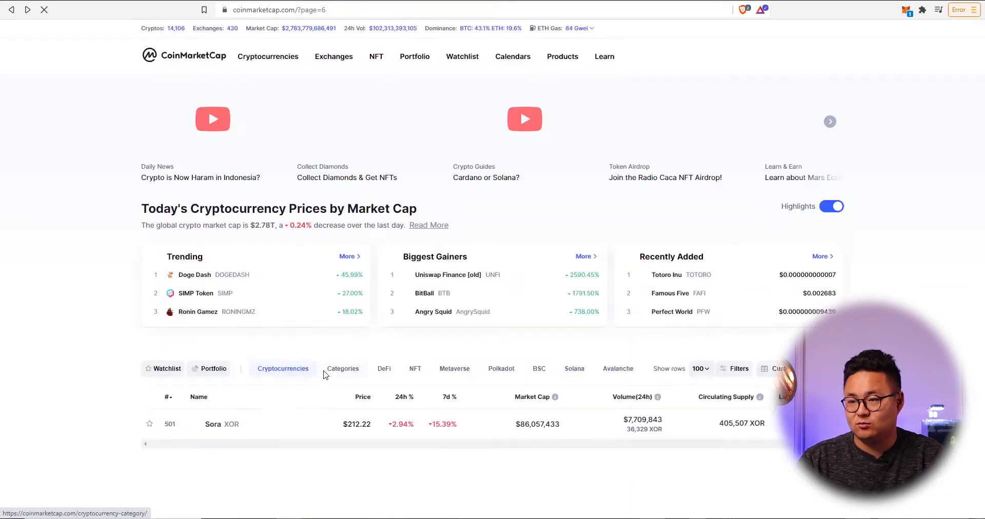
{"action": "scroll", "coordinate": [289, 316], "scroll_direction": "down", "scroll_amount": 2}
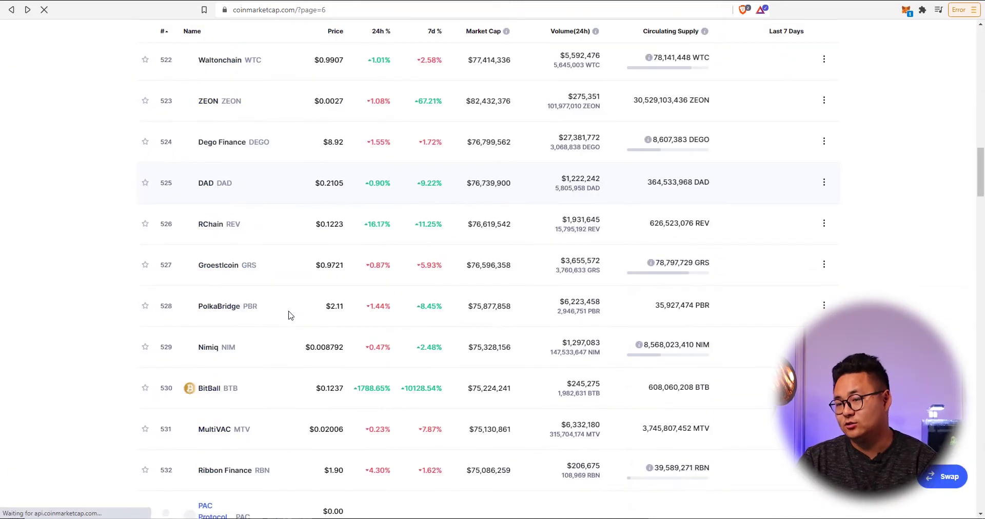
{"action": "scroll", "coordinate": [288, 314], "scroll_direction": "down", "scroll_amount": 4}
Step: Follow MultiVAC's PancakeSwap (V2) MTV/USDT market link from its CoinMarketCap Markets table
{"action": "left_click", "coordinate": [208, 226]}
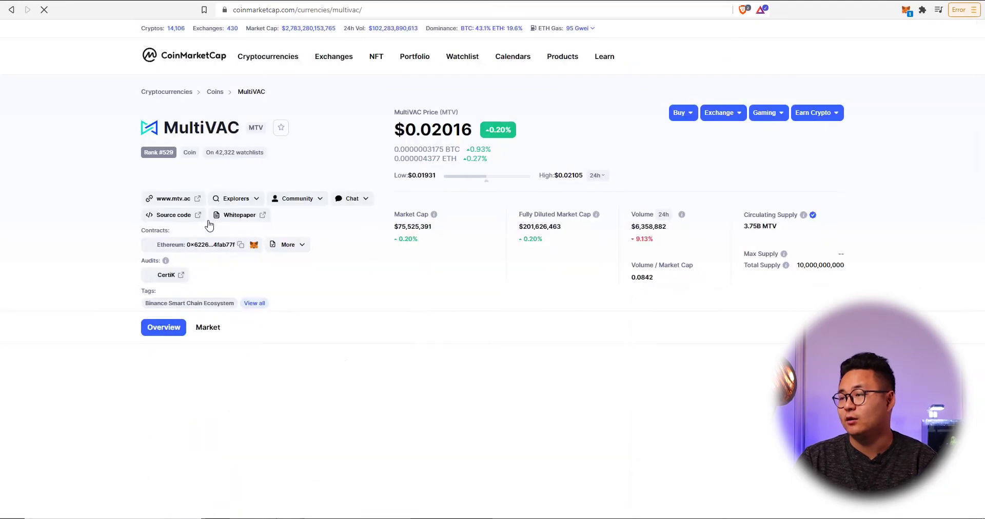
{"action": "scroll", "coordinate": [779, 261], "scroll_direction": "down", "scroll_amount": 10}
{"action": "scroll", "coordinate": [688, 490], "scroll_direction": "down", "scroll_amount": 10}
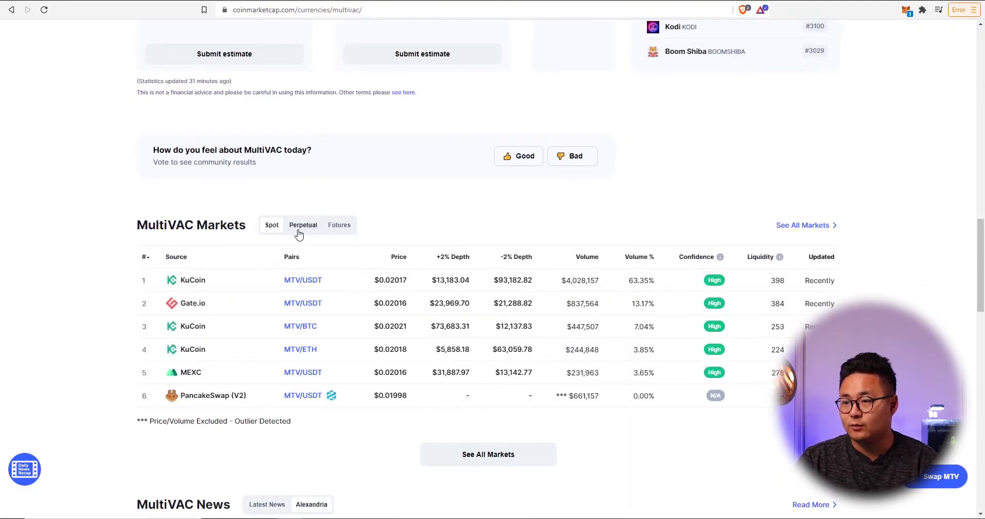
{"action": "scroll", "coordinate": [297, 229], "scroll_direction": "down", "scroll_amount": 1}
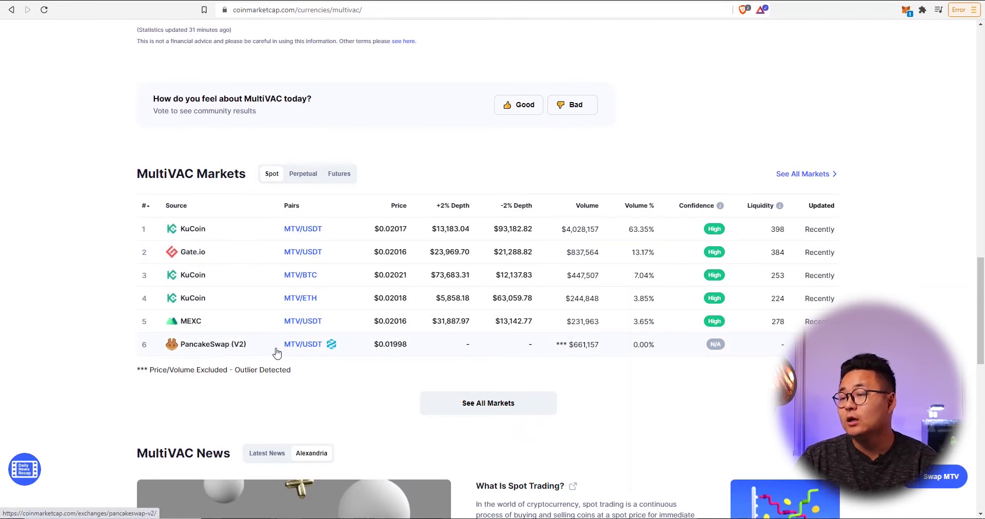
{"action": "left_click", "coordinate": [311, 344]}
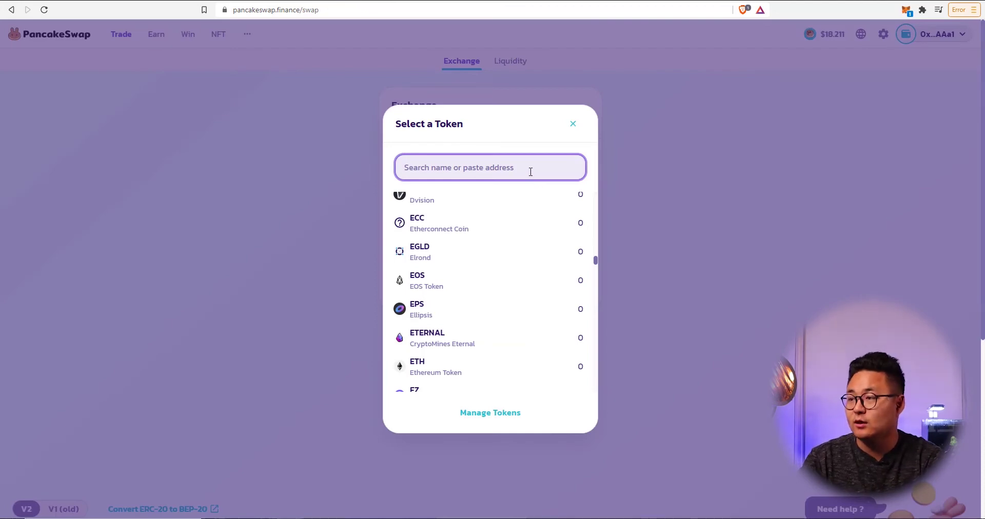
Step: Search 'mtv' in PancakeSwap's token list, then reopen the MTV/USDT PancakeSwap link
{"action": "type", "text": "mtv"}
{"action": "left_click", "coordinate": [573, 214]}
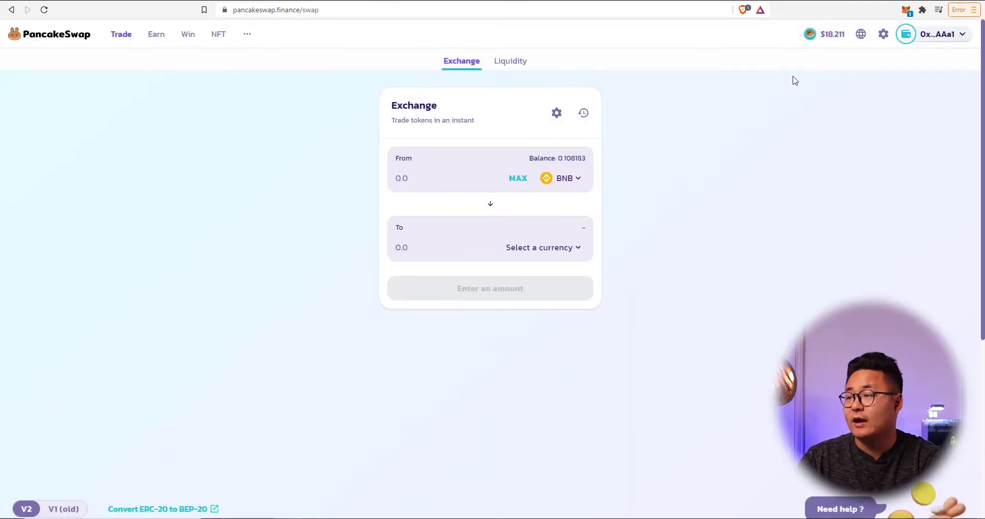
{"action": "key", "text": "ctrl+w"}
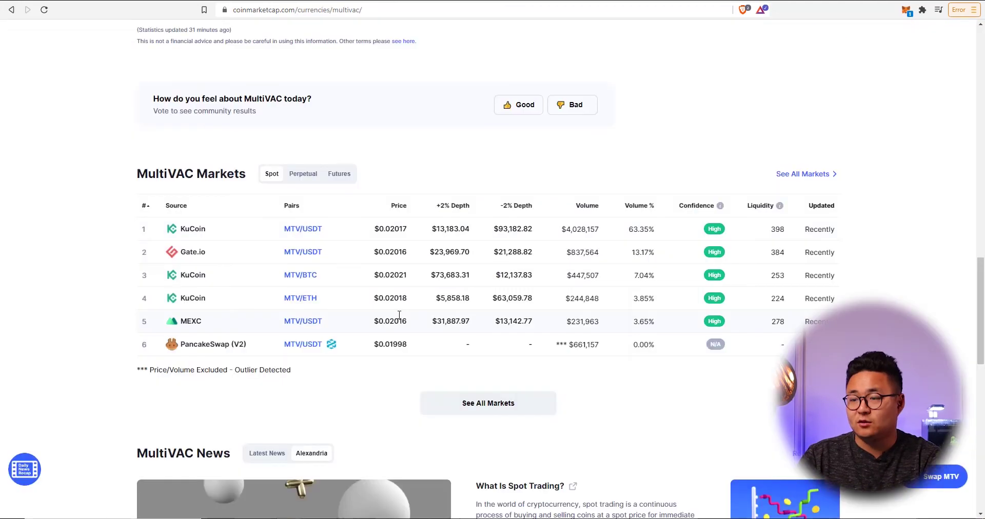
{"action": "left_click", "coordinate": [316, 345]}
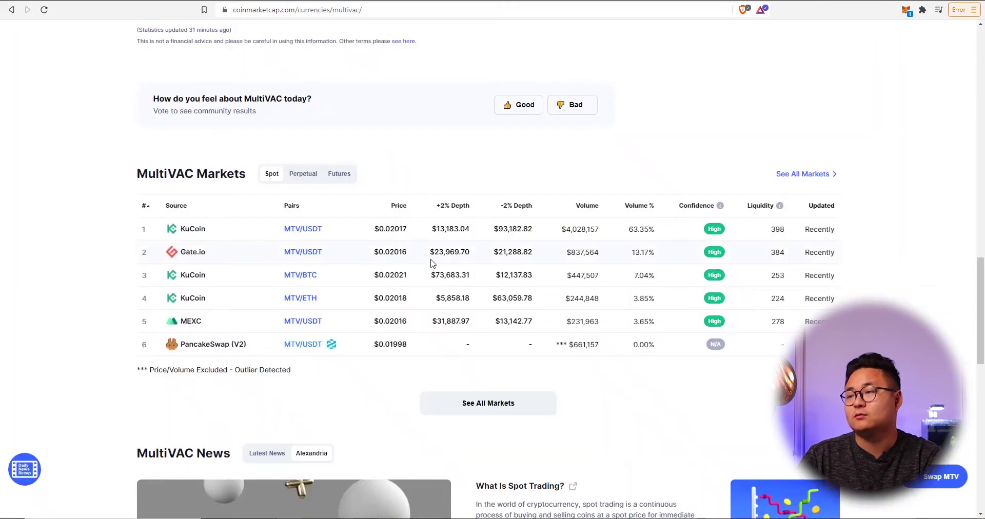
Step: Copy MultiVAC's Ethereum contract address and paste it into PancakeSwap's token search
{"action": "scroll", "coordinate": [400, 249], "scroll_direction": "up", "scroll_amount": 15}
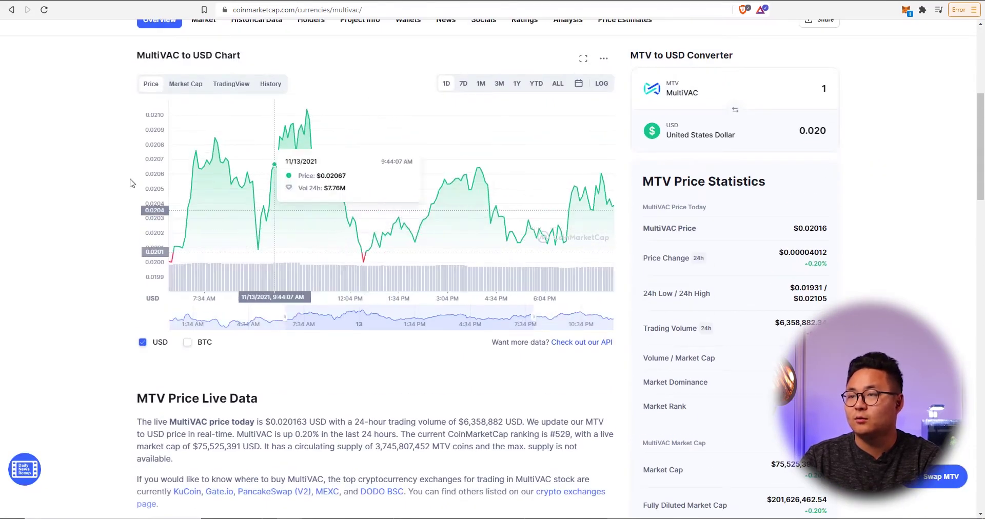
{"action": "scroll", "coordinate": [194, 201], "scroll_direction": "up", "scroll_amount": 5}
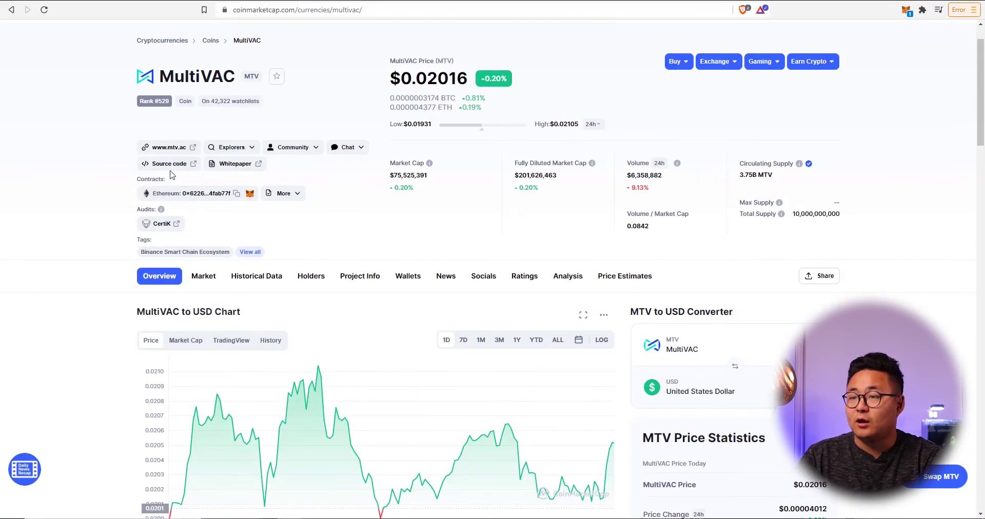
{"action": "left_click", "coordinate": [237, 194]}
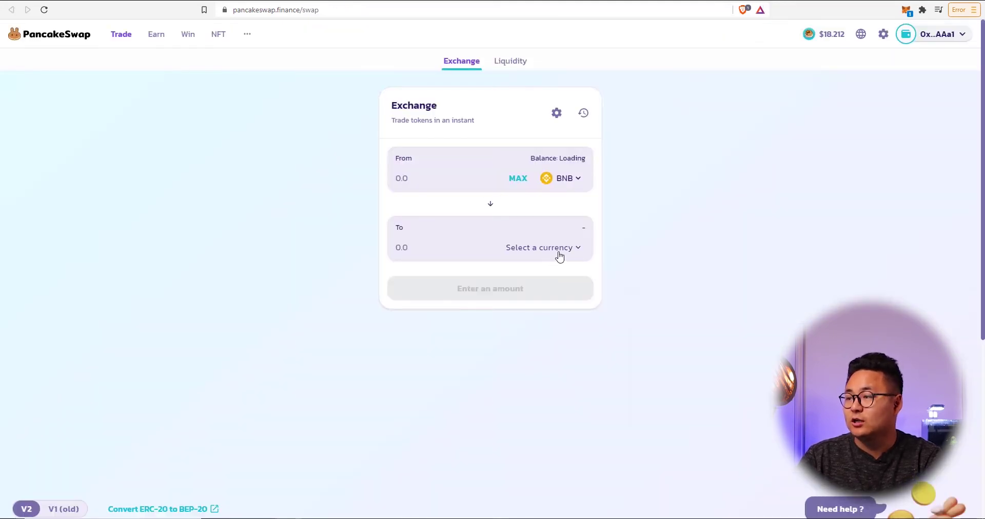
{"action": "left_click", "coordinate": [559, 252]}
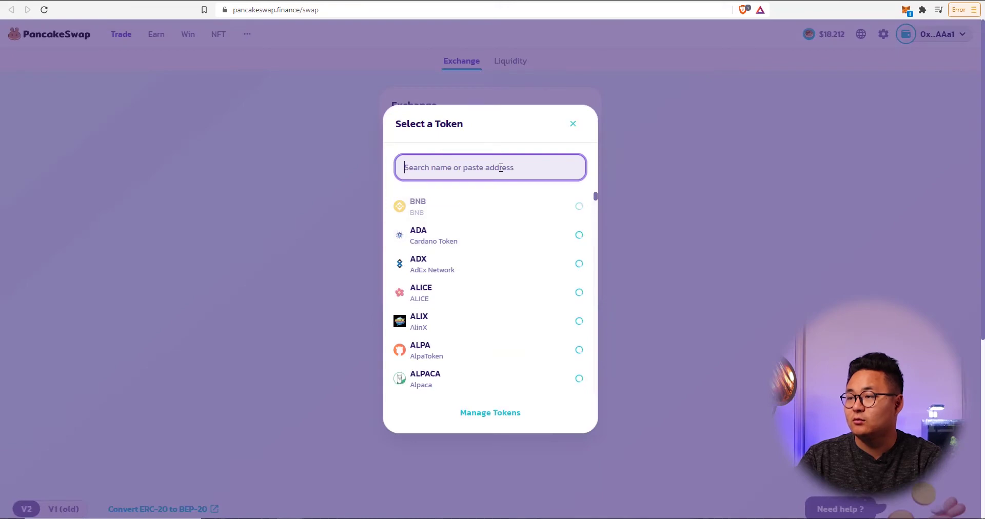
{"action": "key", "text": "ctrl+v"}
{"action": "left_click", "coordinate": [573, 215]}
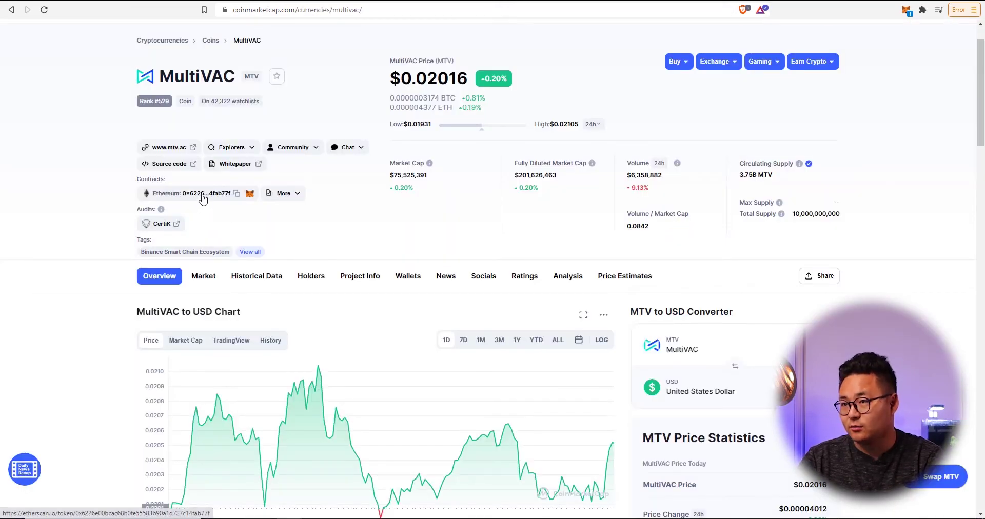
Step: Review MultiVAC's CoinMarketCap page with its price, market stats and contract details
{"action": "scroll", "coordinate": [298, 262], "scroll_direction": "down", "scroll_amount": 20}
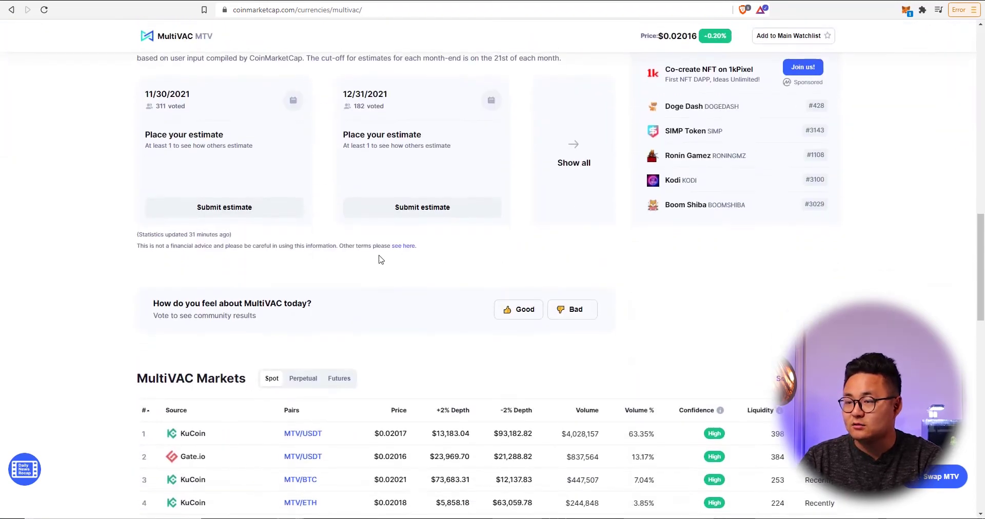
{"action": "scroll", "coordinate": [237, 347], "scroll_direction": "down", "scroll_amount": 1}
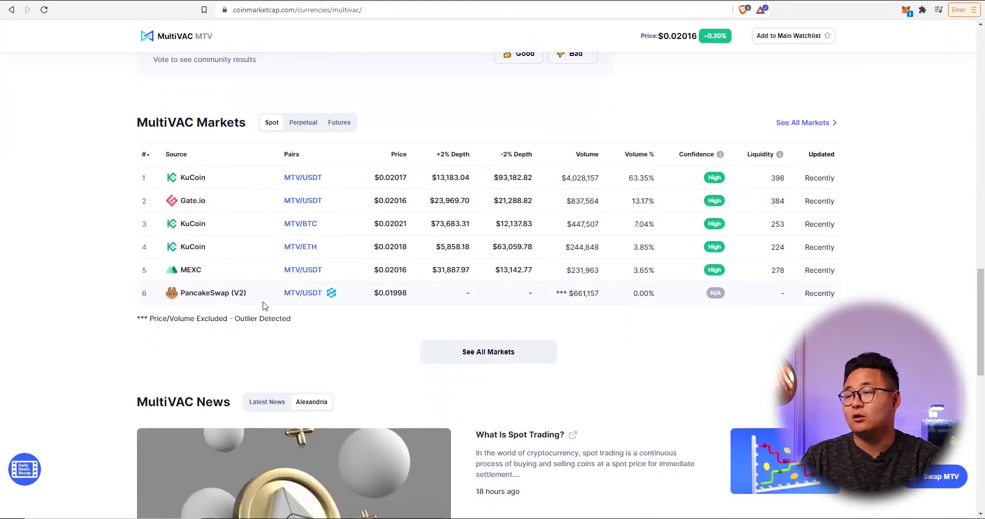
{"action": "scroll", "coordinate": [264, 306], "scroll_direction": "up", "scroll_amount": 15}
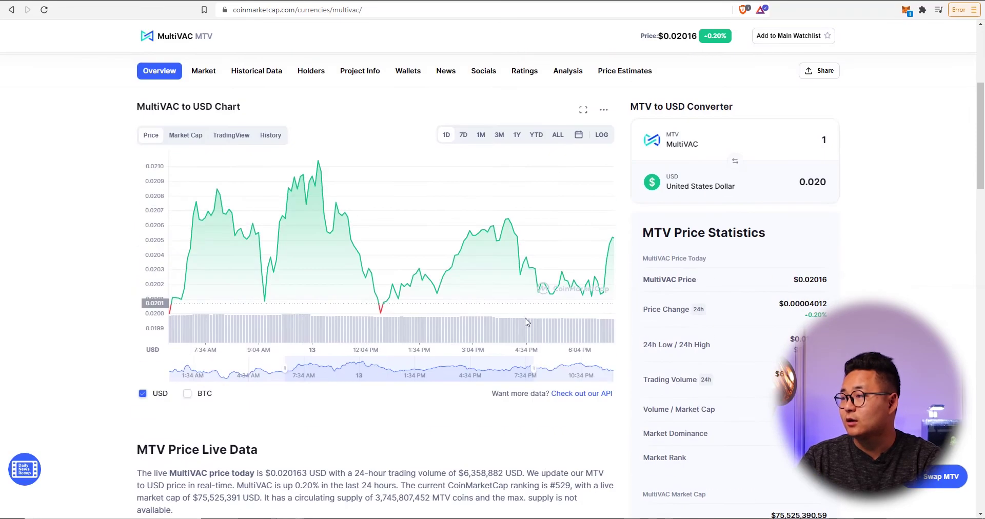
{"action": "scroll", "coordinate": [318, 300], "scroll_direction": "down", "scroll_amount": 15}
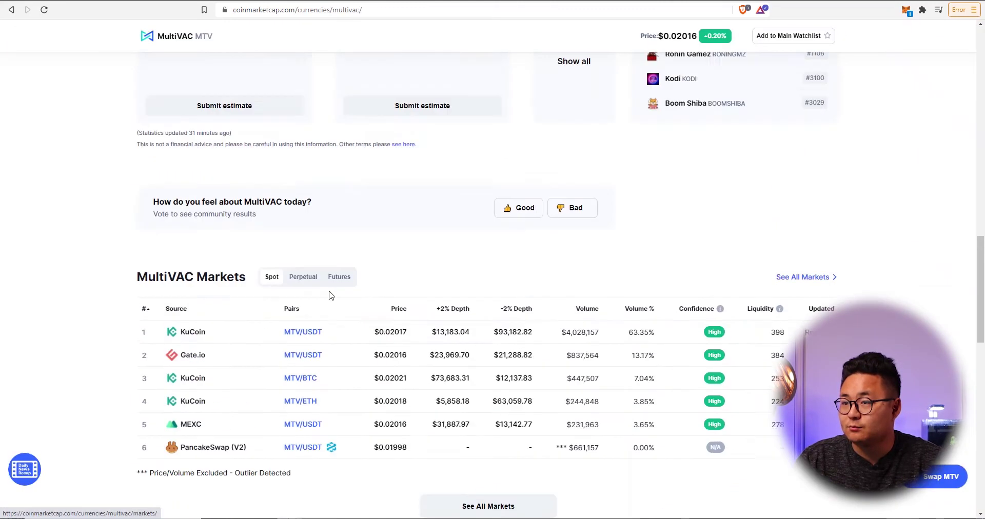
{"action": "scroll", "coordinate": [330, 294], "scroll_direction": "up", "scroll_amount": 10}
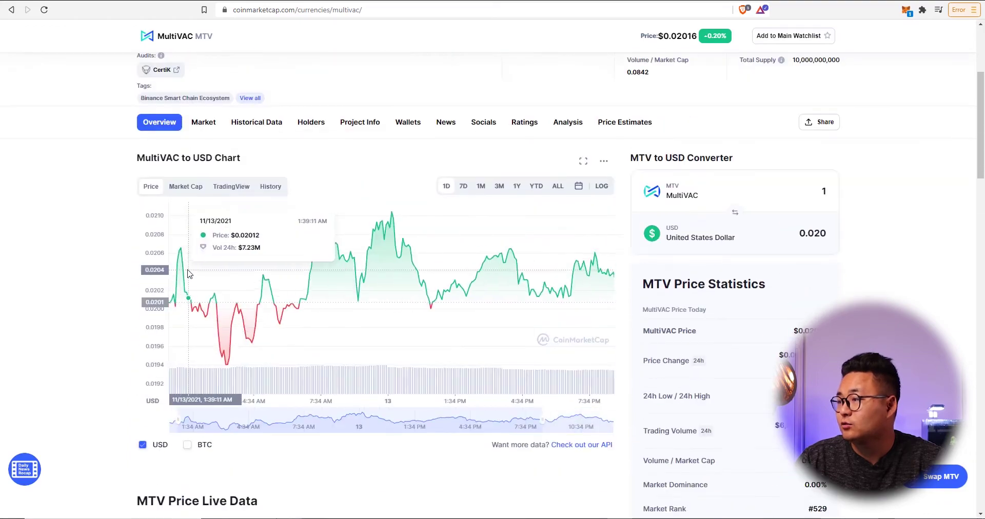
{"action": "scroll", "coordinate": [103, 173], "scroll_direction": "up", "scroll_amount": 4}
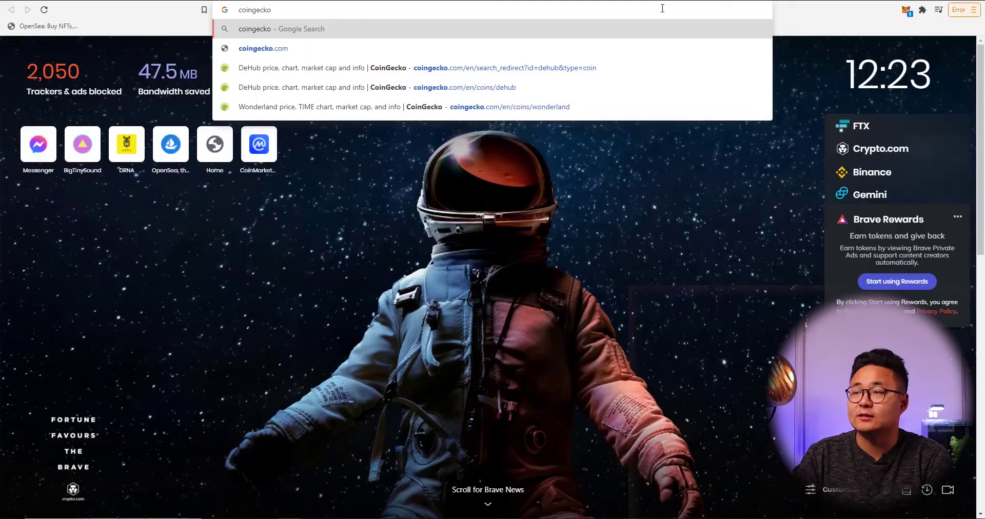
Step: Look up 'mtv' on CoinGecko, review MultiVAC's KuCoin, Gate.io and MEXC Global pairs, then return
{"action": "key", "text": "Return"}
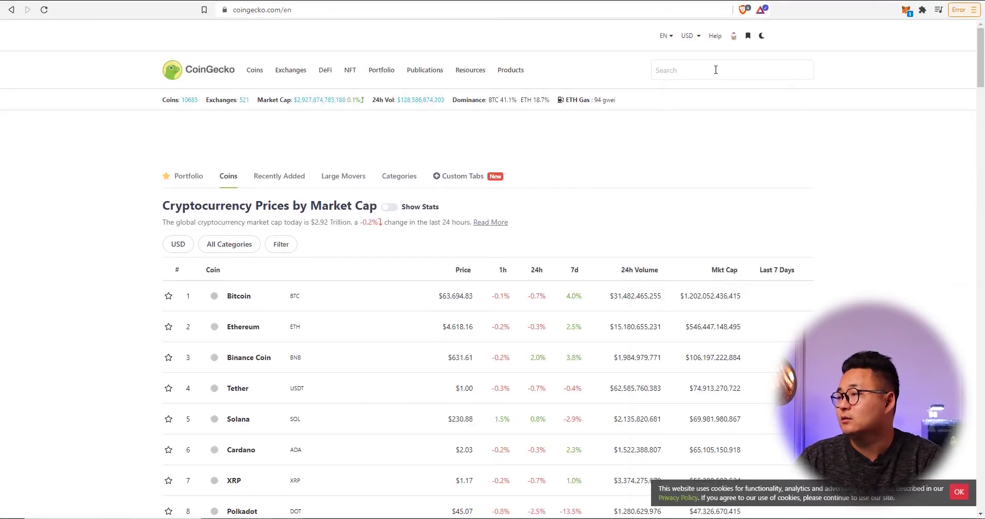
{"action": "left_click", "coordinate": [715, 70]}
{"action": "type", "text": "mtv"}
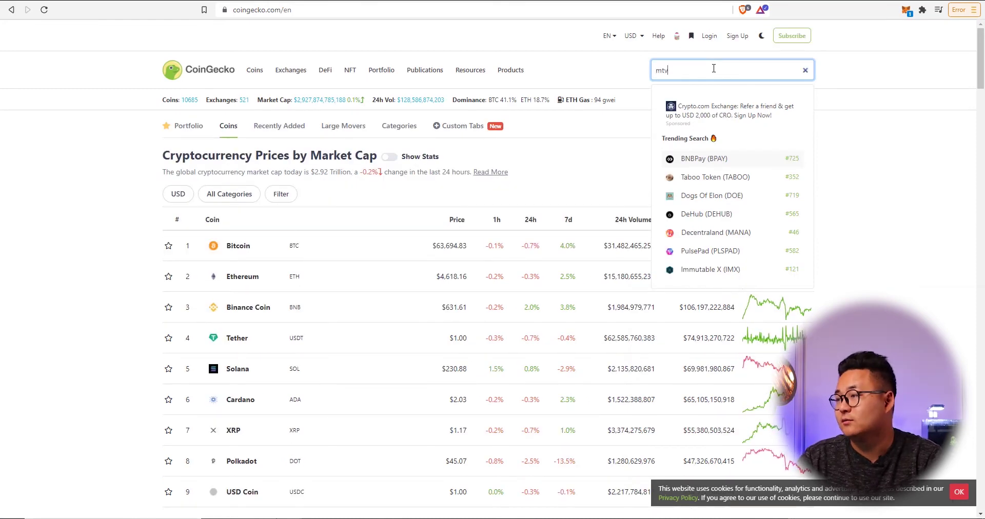
{"action": "left_click", "coordinate": [710, 160]}
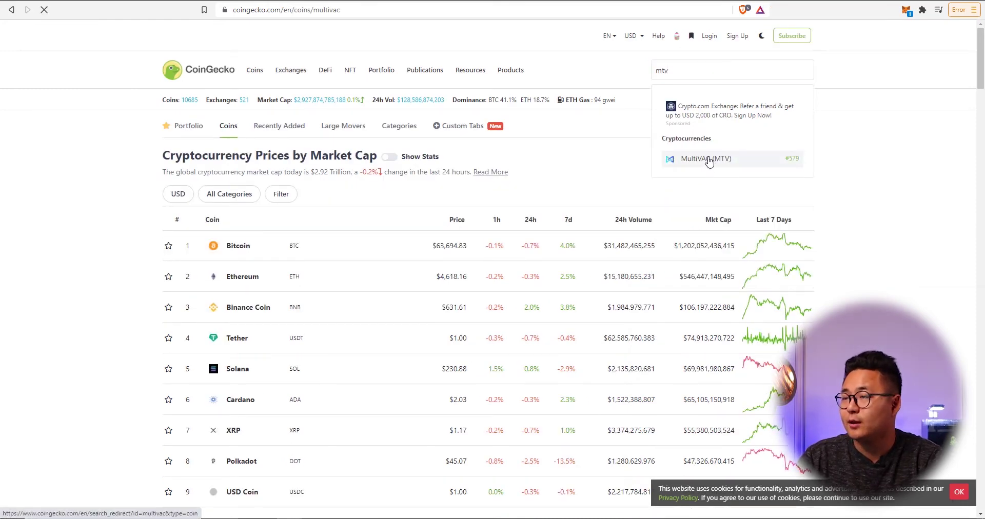
{"action": "scroll", "coordinate": [159, 222], "scroll_direction": "down", "scroll_amount": 10}
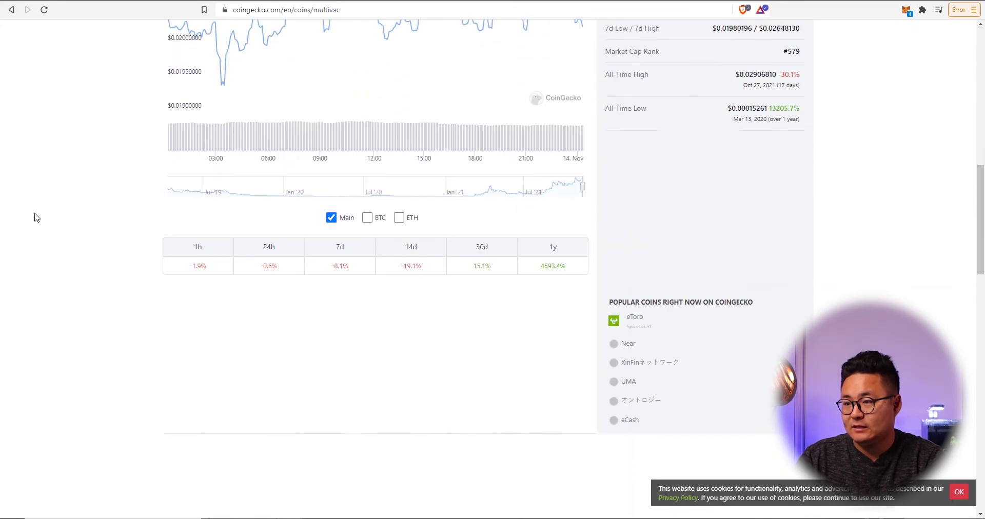
{"action": "scroll", "coordinate": [36, 217], "scroll_direction": "down", "scroll_amount": 7}
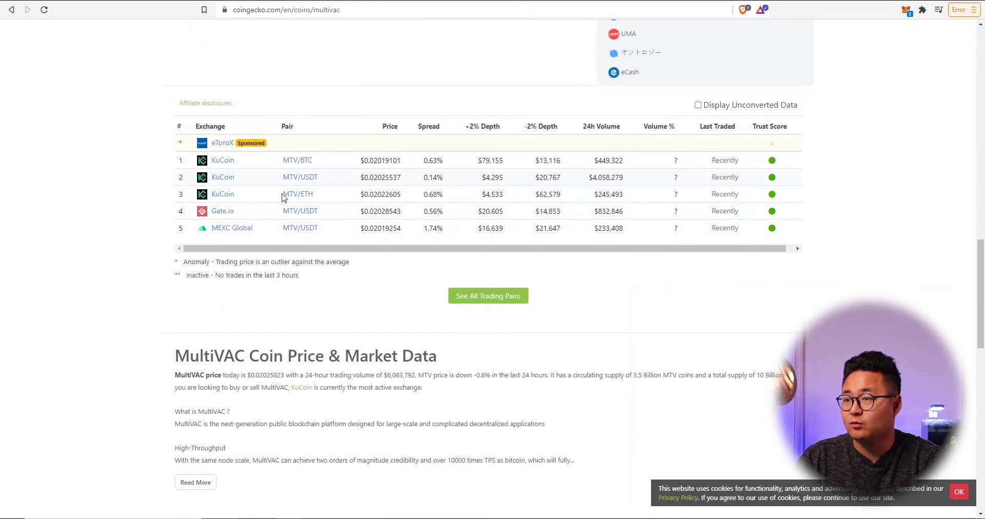
{"action": "scroll", "coordinate": [478, 199], "scroll_direction": "down", "scroll_amount": 2}
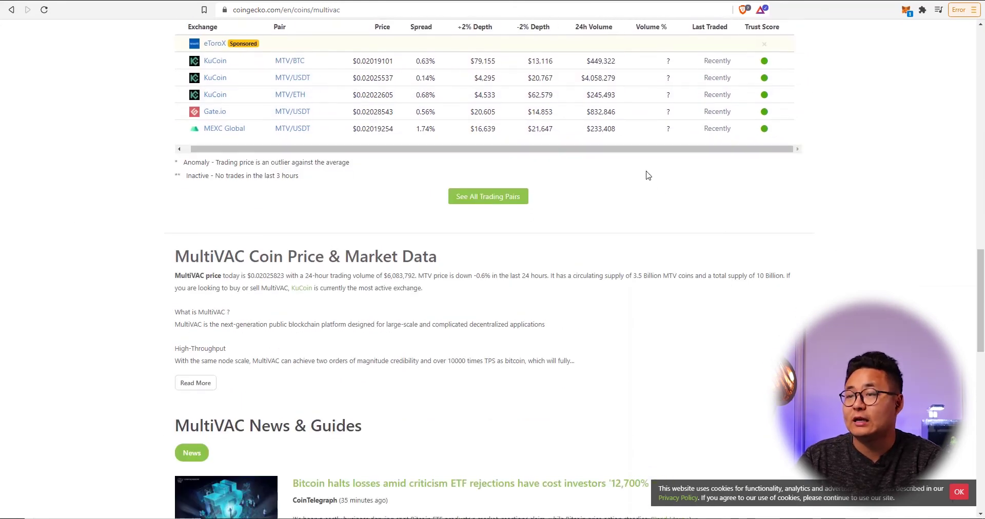
{"action": "scroll", "coordinate": [341, 374], "scroll_direction": "up", "scroll_amount": 5}
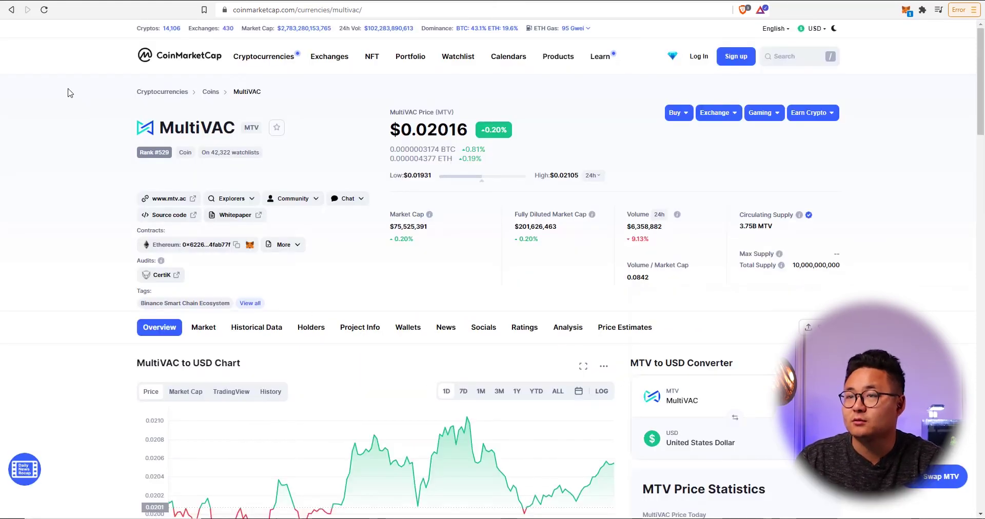
{"action": "key", "text": "alt+Left"}
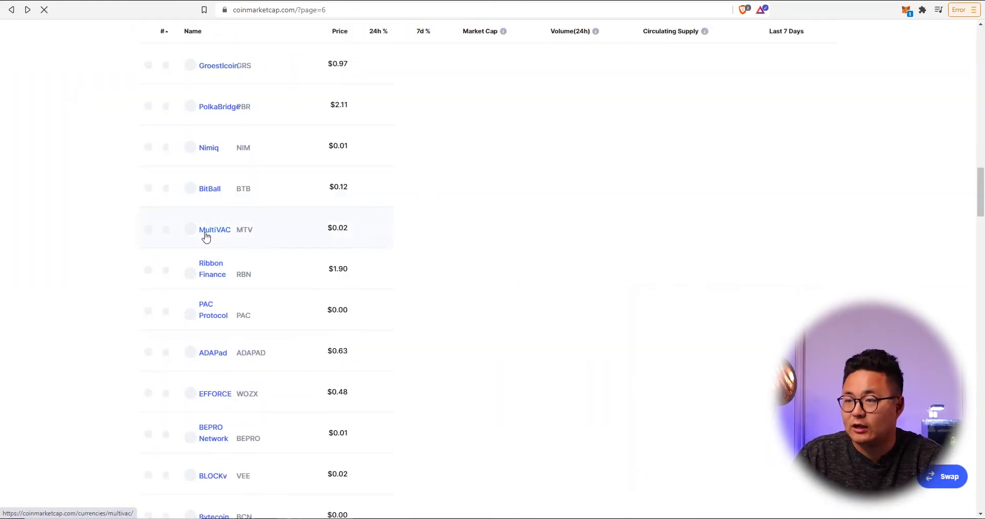
{"action": "scroll", "coordinate": [292, 249], "scroll_direction": "down", "scroll_amount": 5}
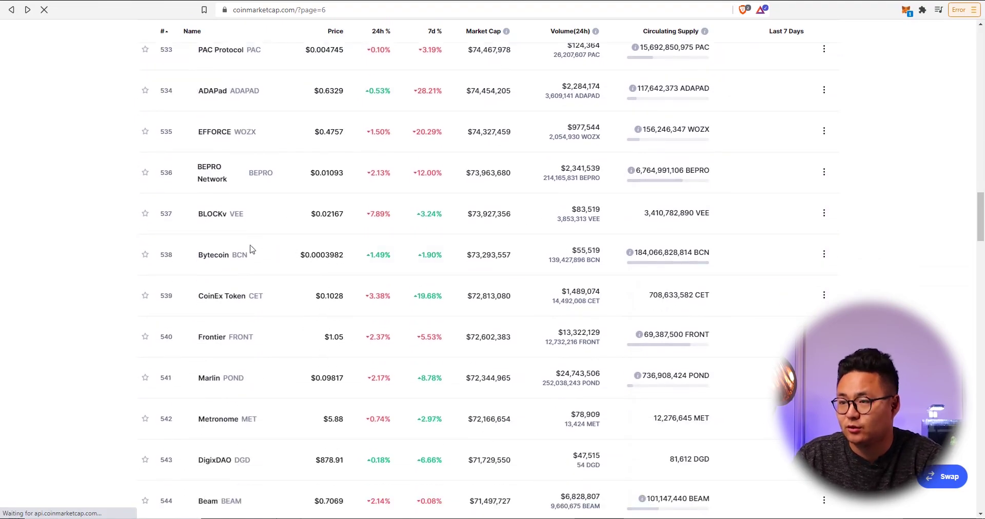
Step: Open AIOZ Network on CoinMarketCap and copy its BEP20 address from the contracts More dropdown
{"action": "scroll", "coordinate": [215, 220], "scroll_direction": "down", "scroll_amount": 8}
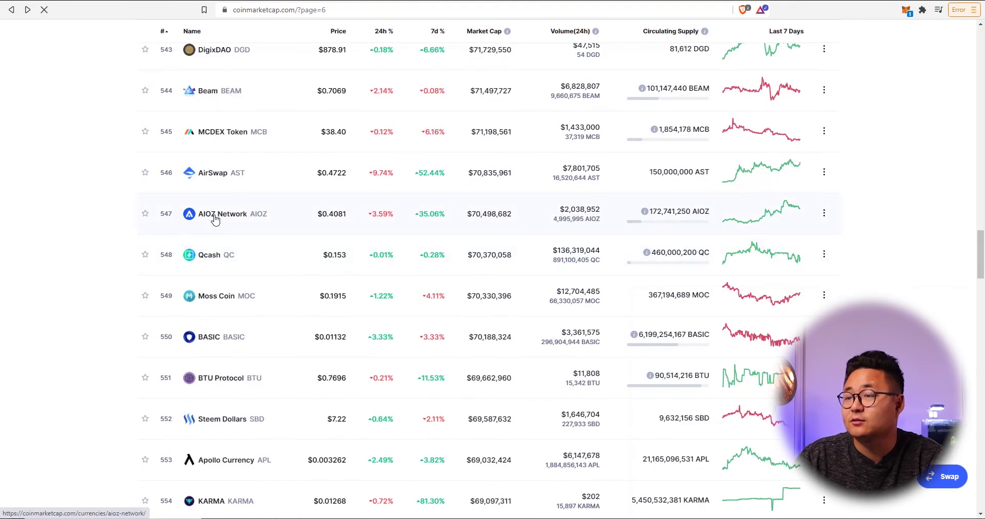
{"action": "left_click", "coordinate": [215, 219]}
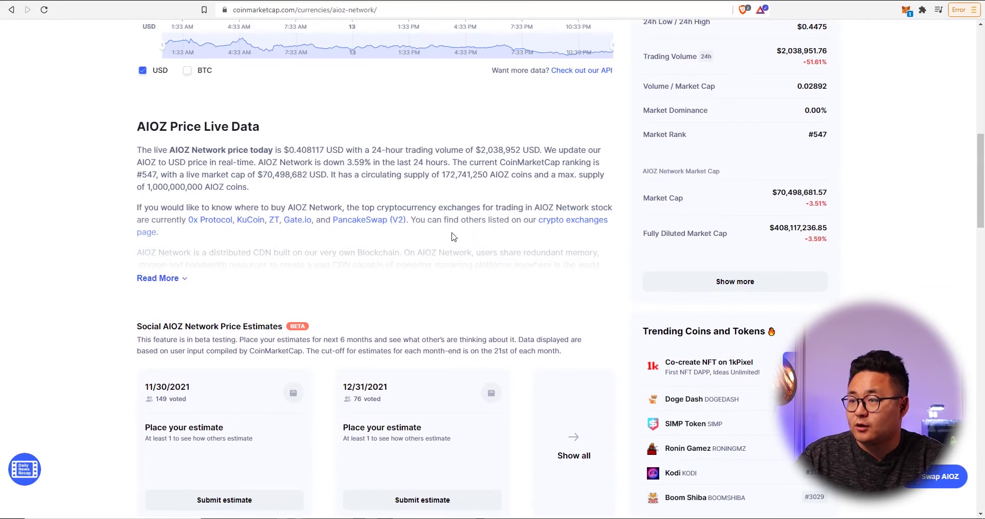
{"action": "scroll", "coordinate": [551, 277], "scroll_direction": "down", "scroll_amount": 12}
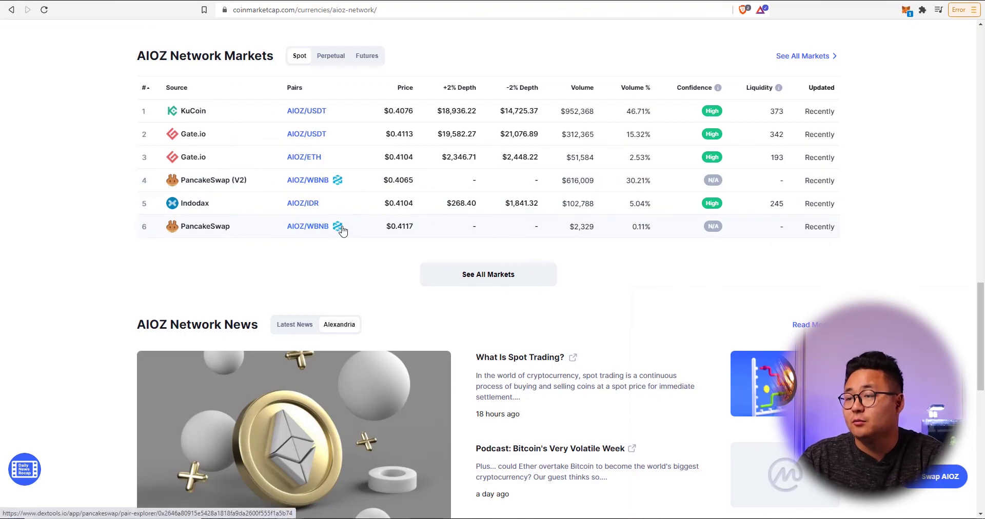
{"action": "left_click", "coordinate": [337, 226]}
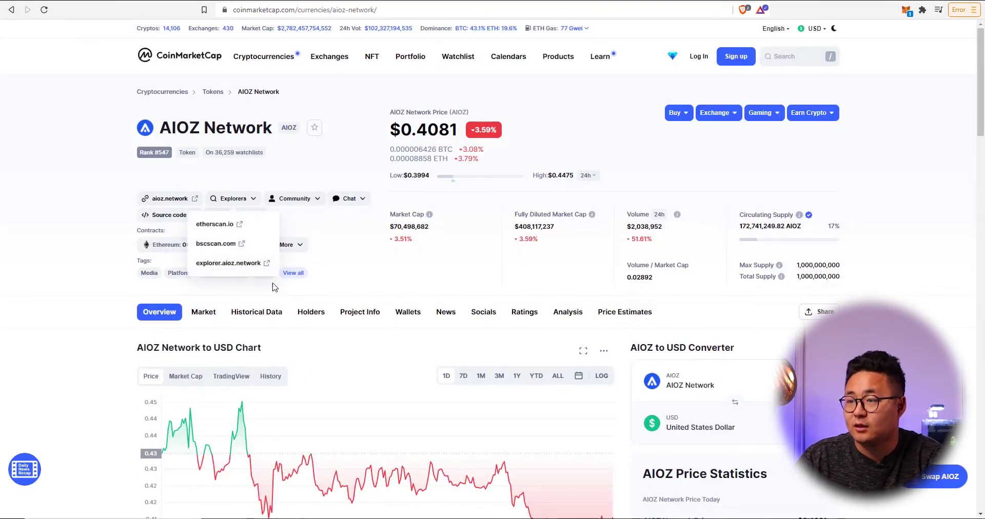
{"action": "mouse_move", "coordinate": [286, 245]}
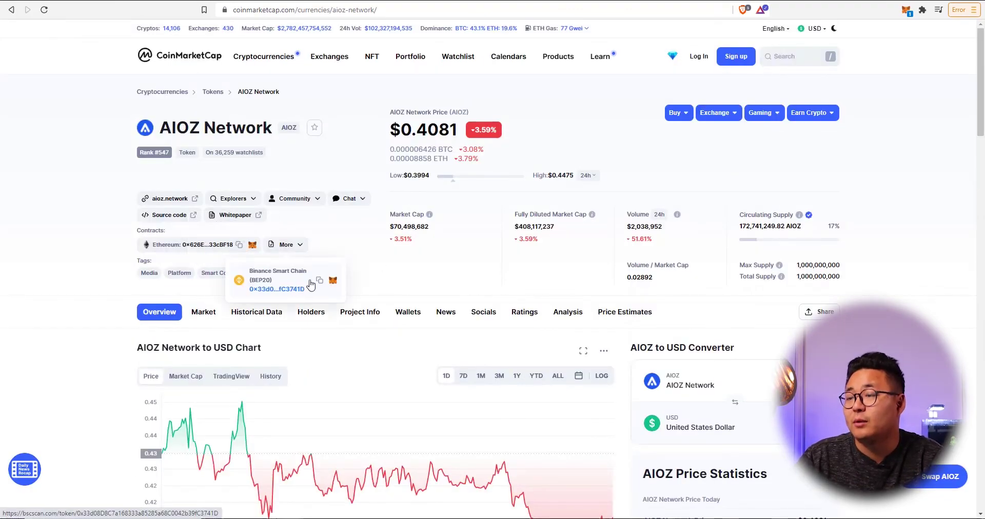
{"action": "left_click", "coordinate": [319, 281]}
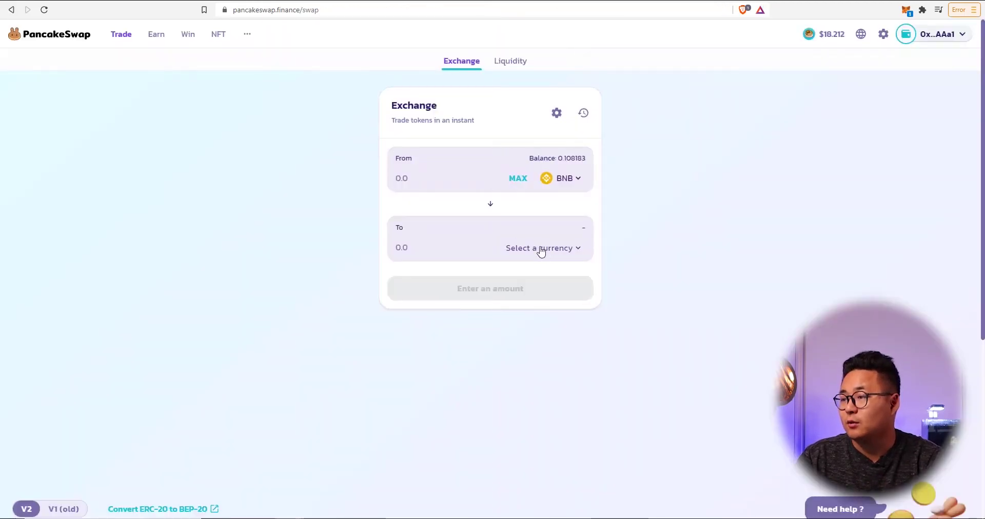
Step: Paste the AIOZ BEP20 address into PancakeSwap's token search and import AIOZ, accepting the risk warning
{"action": "left_click", "coordinate": [541, 251]}
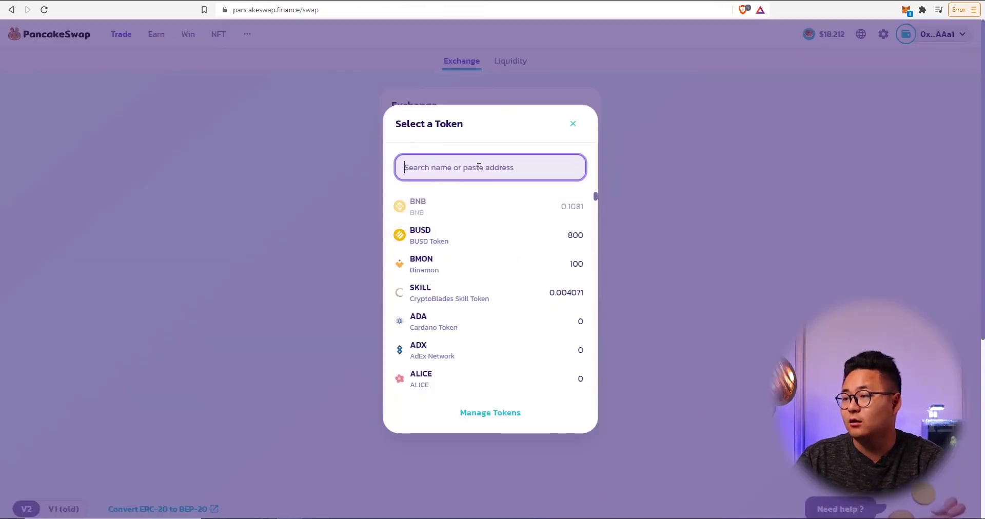
{"action": "key", "text": "ctrl+v"}
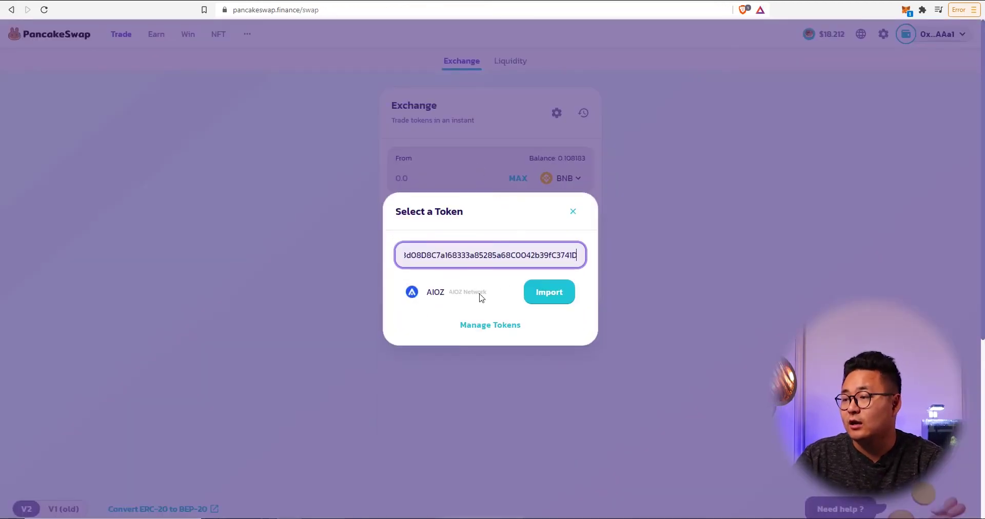
{"action": "left_click", "coordinate": [536, 293]}
{"action": "left_click", "coordinate": [433, 381]}
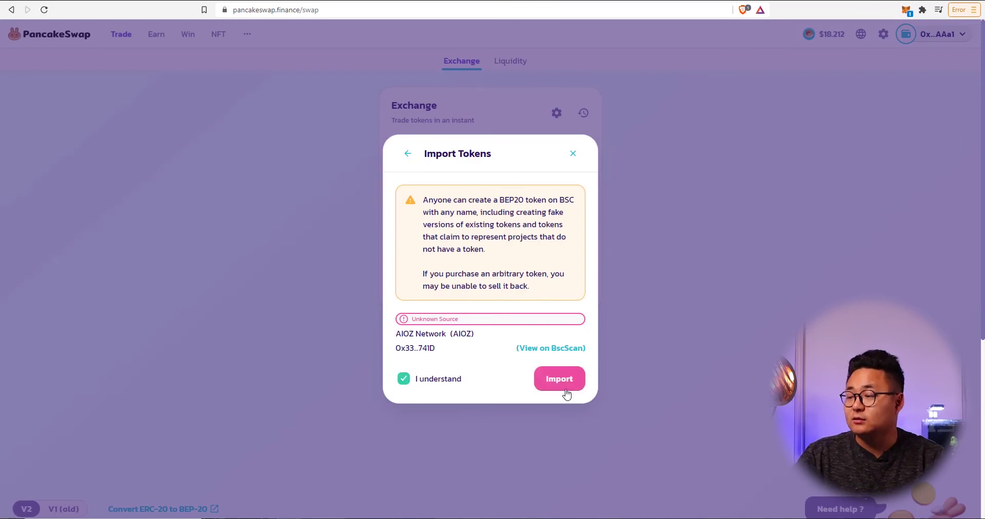
{"action": "left_click", "coordinate": [564, 385]}
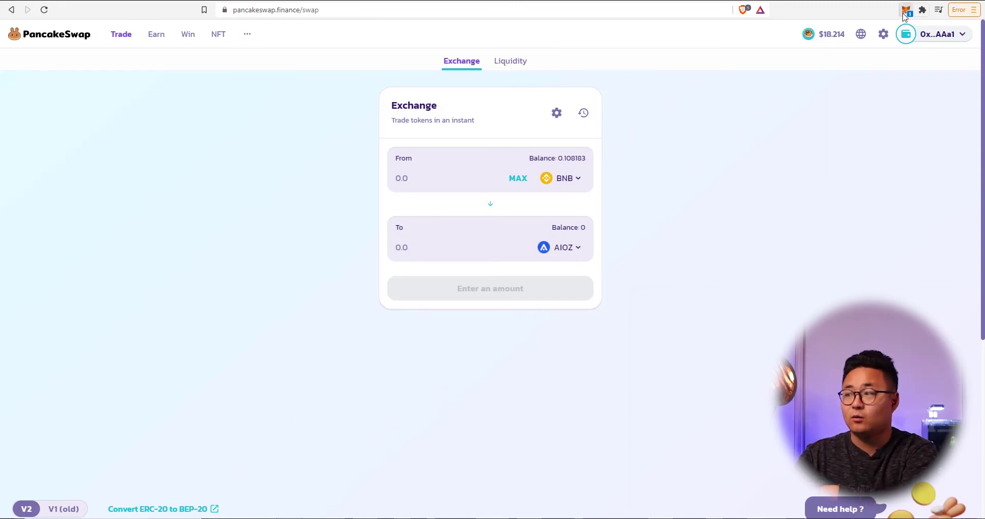
Step: Import AIOZ into MetaMask via its pasted contract address, showing 0 AIOZ beside 0.1082 BNB
{"action": "left_click", "coordinate": [906, 11]}
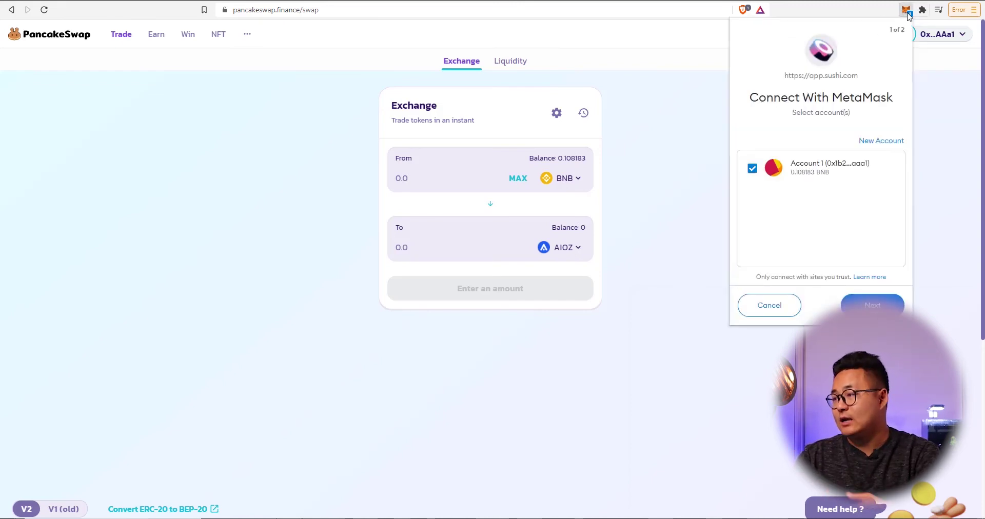
{"action": "left_click", "coordinate": [770, 306]}
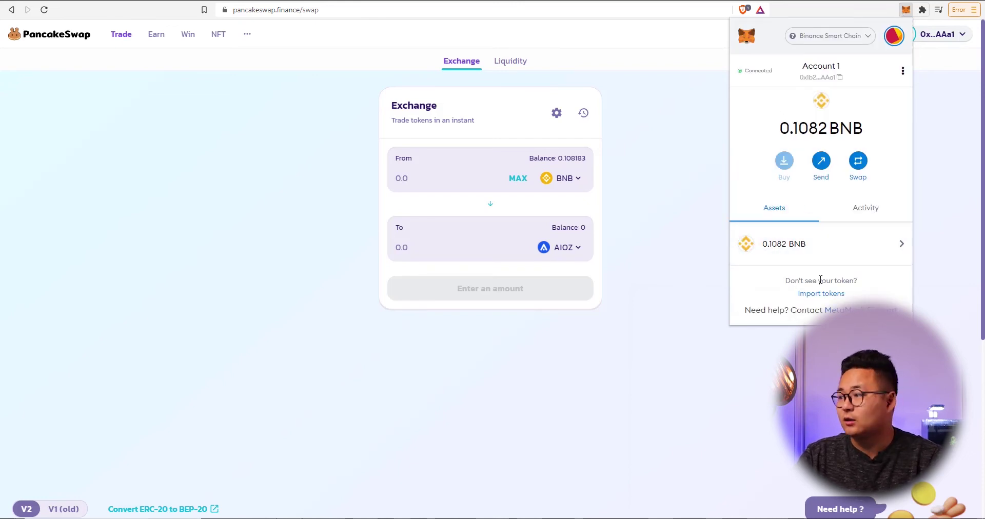
{"action": "left_click", "coordinate": [812, 295]}
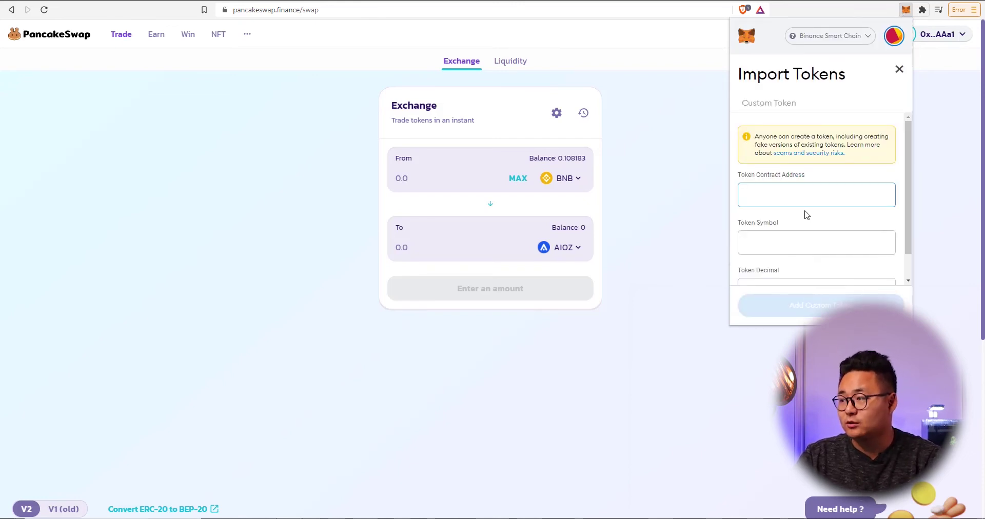
{"action": "key", "text": "ctrl+v"}
{"action": "scroll", "coordinate": [793, 225], "scroll_direction": "down", "scroll_amount": 1}
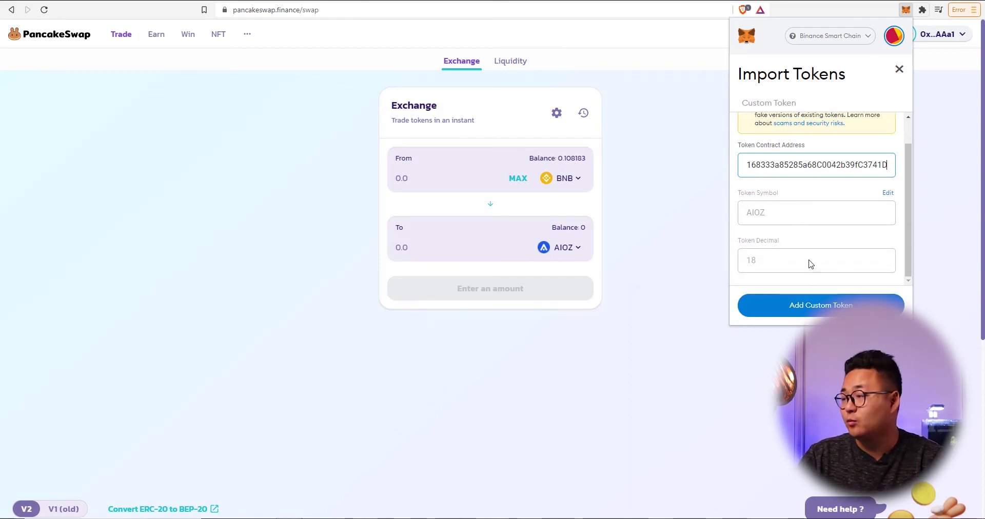
{"action": "left_click", "coordinate": [838, 305]}
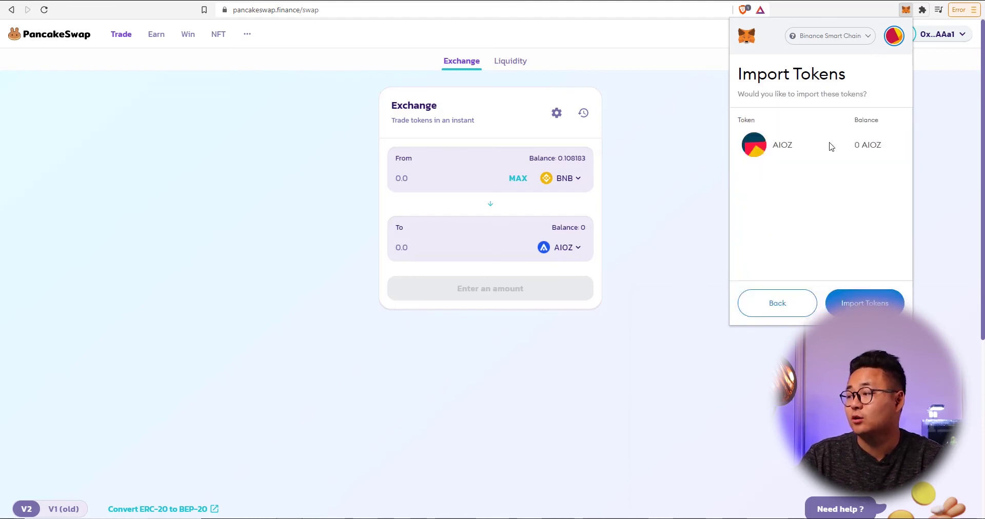
{"action": "left_click", "coordinate": [866, 303]}
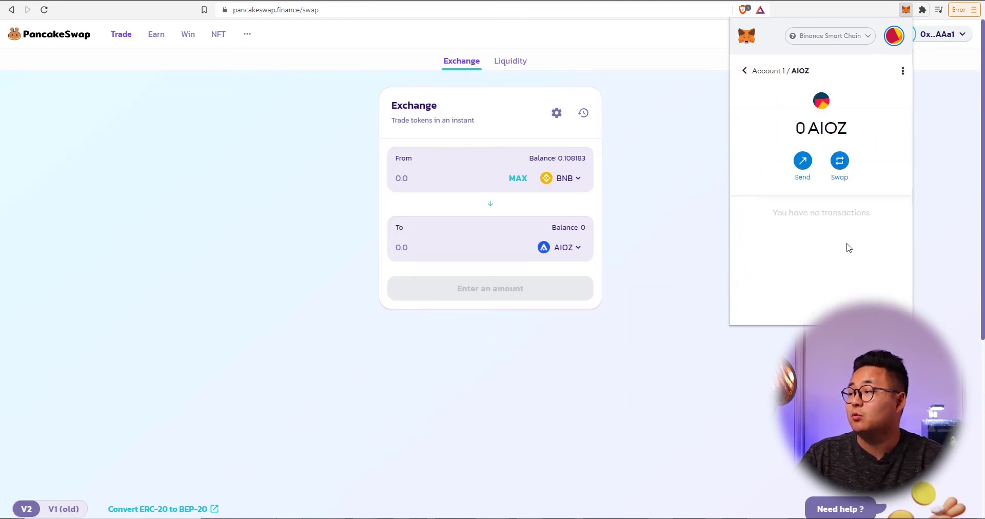
{"action": "left_click", "coordinate": [745, 72]}
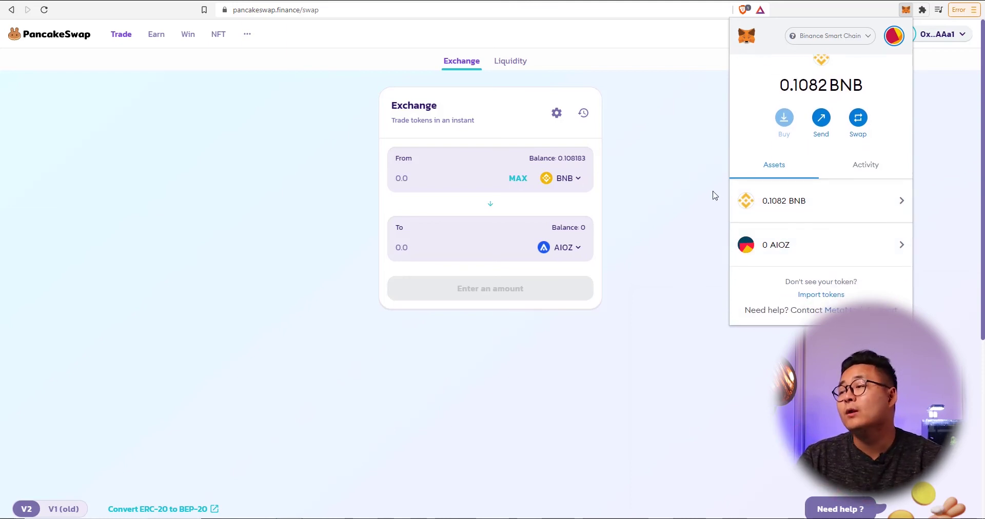
{"action": "left_click", "coordinate": [695, 188]}
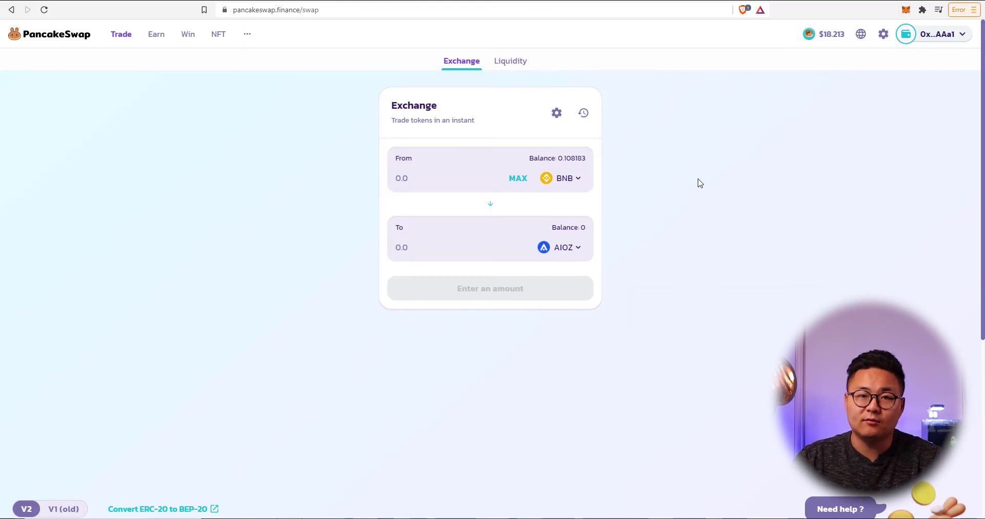
Step: Check MetaMask to confirm the wallet still holds 0 AIOZ
{"action": "triple_click", "coordinate": [820, 122]}
{"action": "left_click", "coordinate": [816, 217]}
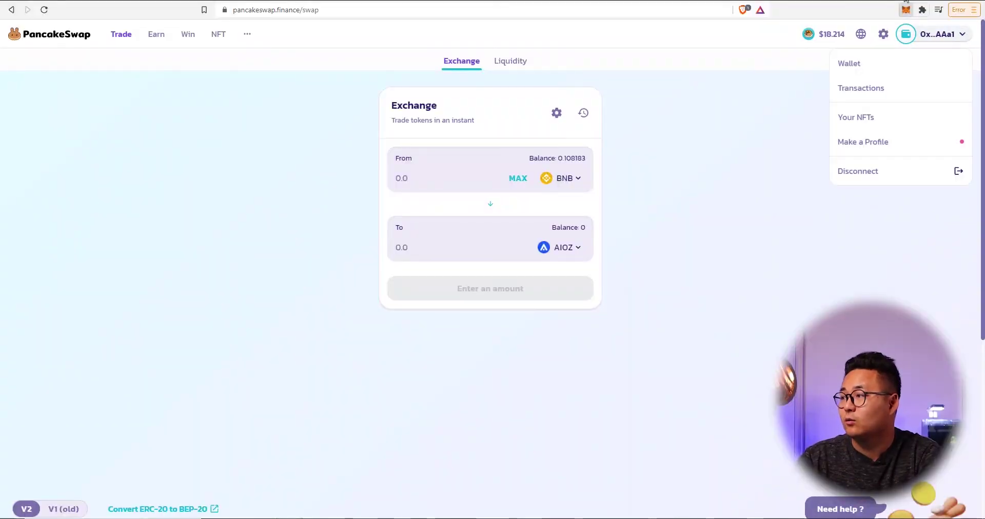
{"action": "key", "text": "alt+shift+m"}
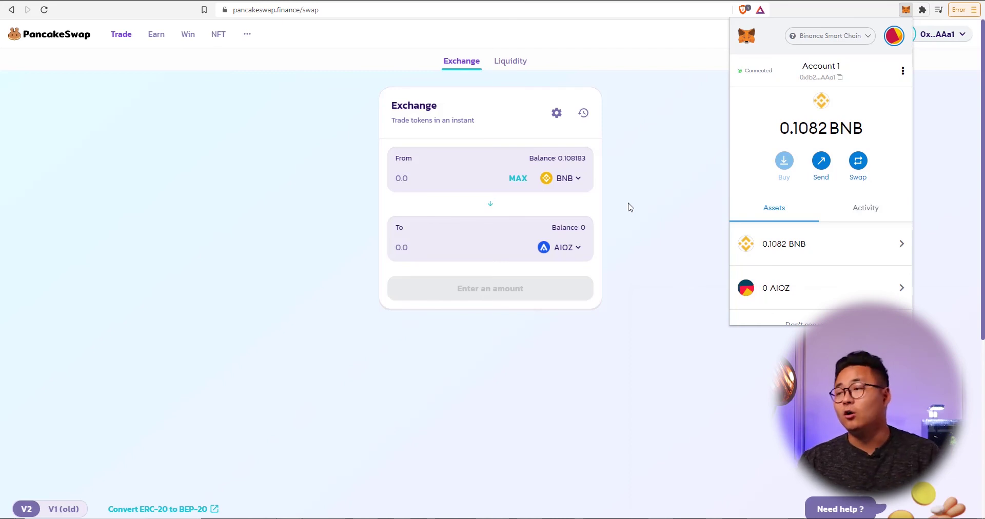
Step: Search Google for 'time wonderland' from the address bar
{"action": "left_click", "coordinate": [222, 231]}
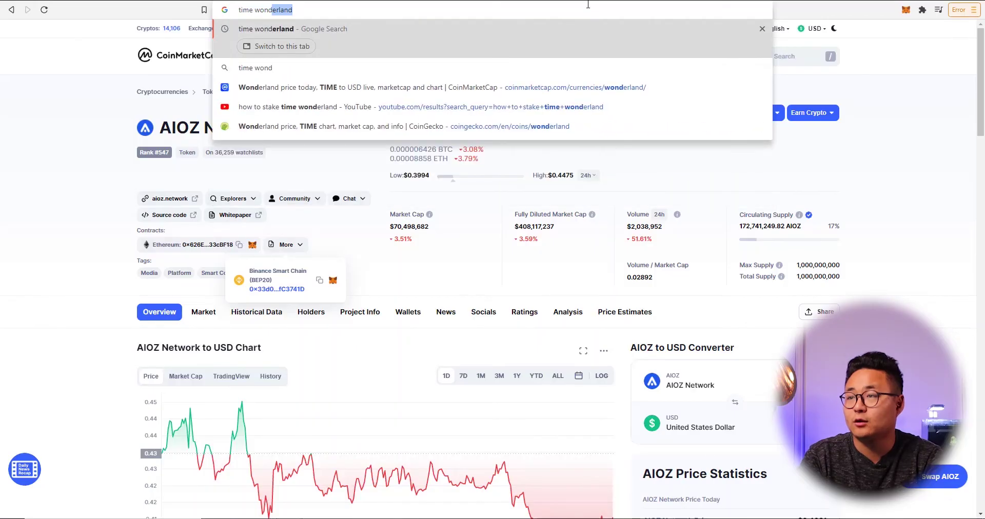
{"action": "type", "text": "erland"}
{"action": "key", "text": "Return"}
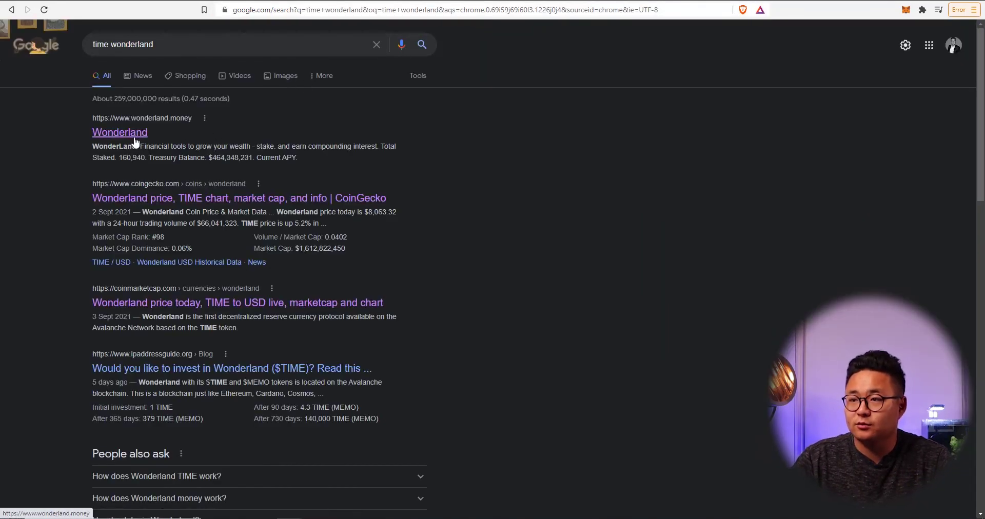
Step: Open the wonderland.money result and choose Enter App on its landing page
{"action": "left_click", "coordinate": [135, 138]}
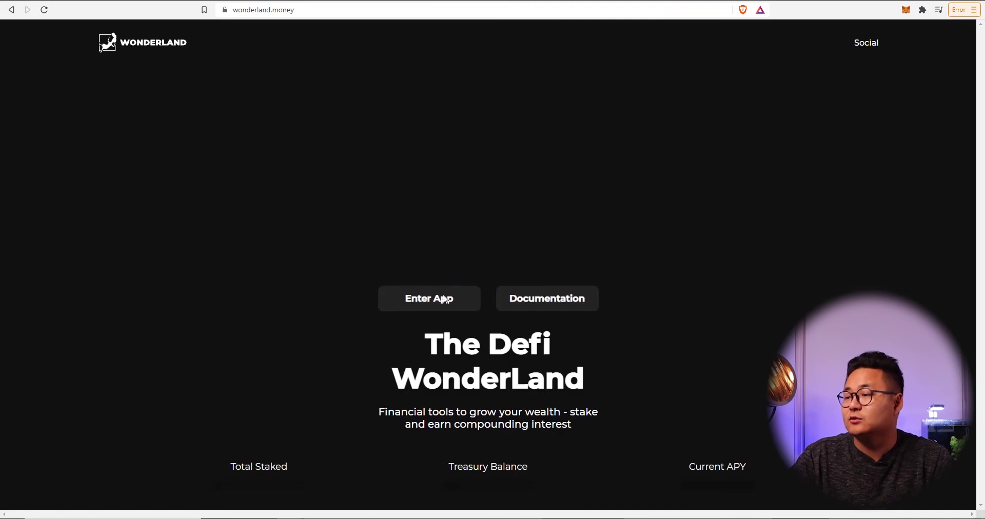
{"action": "left_click", "coordinate": [444, 300]}
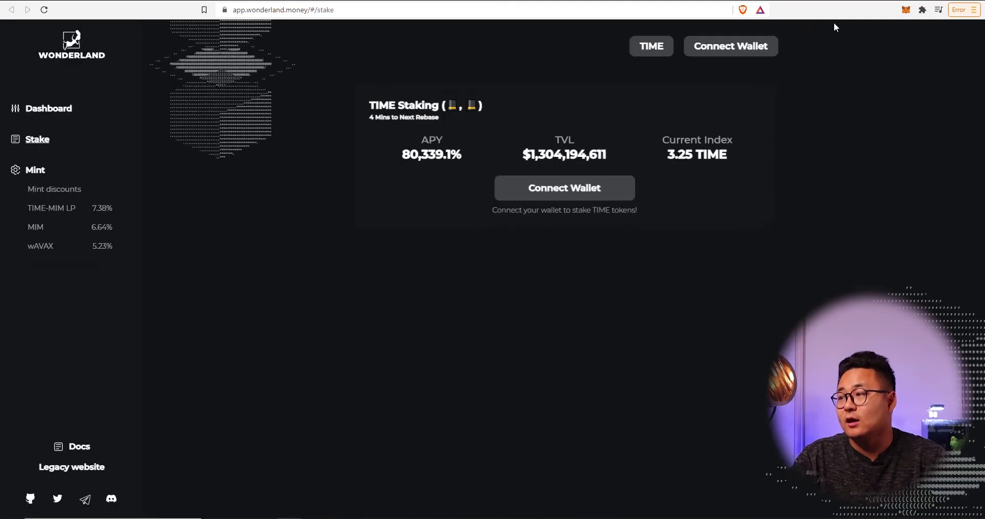
Step: Connect the MetaMask wallet to Wonderland, approving the account and connection
{"action": "left_click", "coordinate": [590, 191]}
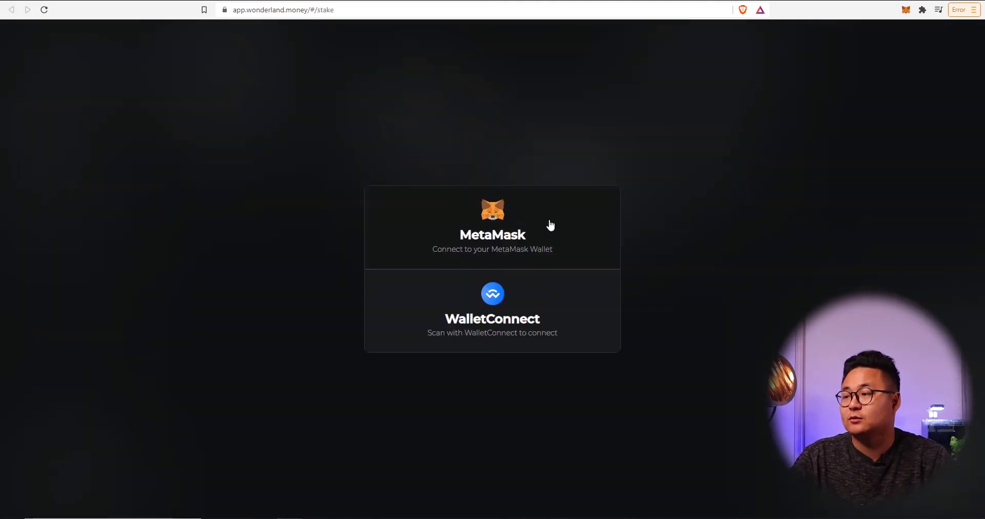
{"action": "left_click", "coordinate": [910, 16]}
{"action": "left_click", "coordinate": [873, 305]}
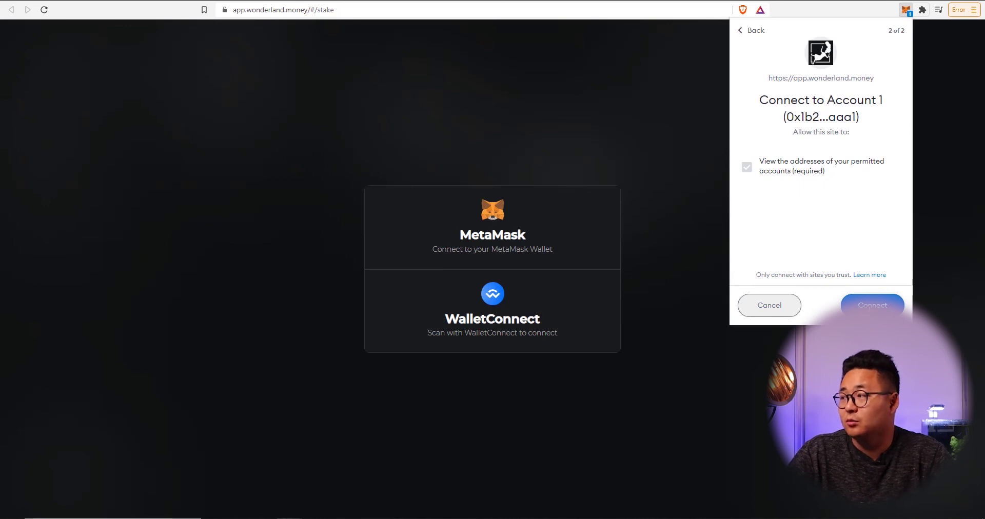
{"action": "left_click", "coordinate": [872, 305]}
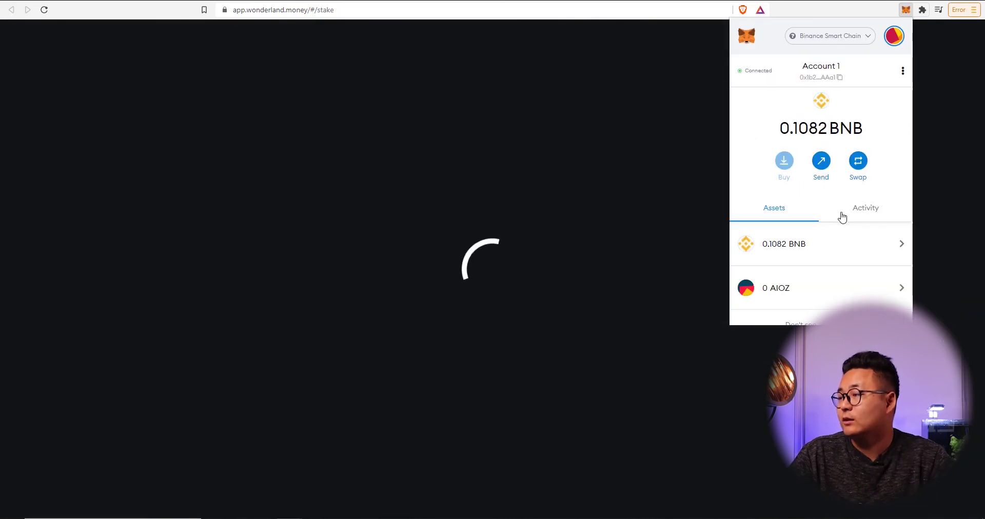
Step: Switch MetaMask to the Avalanche network and cancel the leftover pending requests
{"action": "left_click", "coordinate": [835, 36]}
{"action": "scroll", "coordinate": [888, 214], "scroll_direction": "down", "scroll_amount": 1}
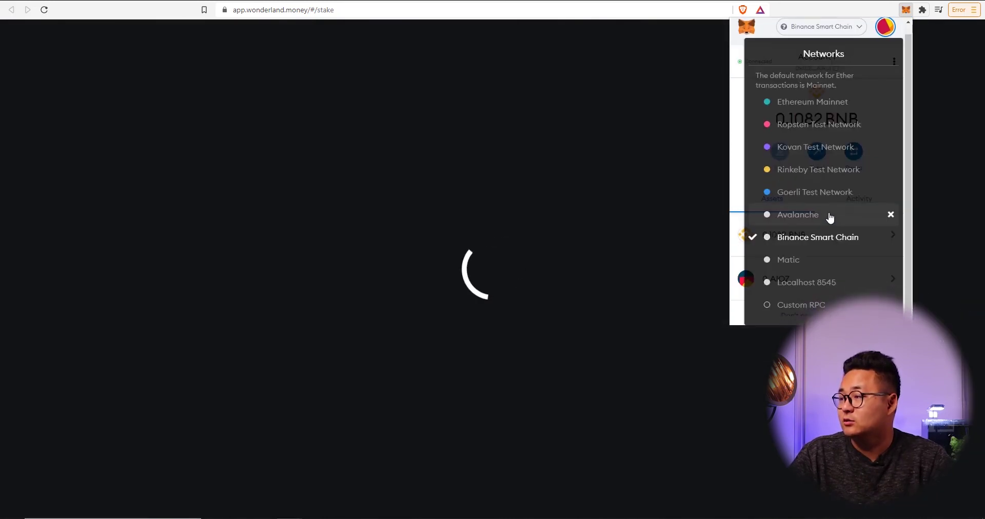
{"action": "left_click", "coordinate": [846, 214]}
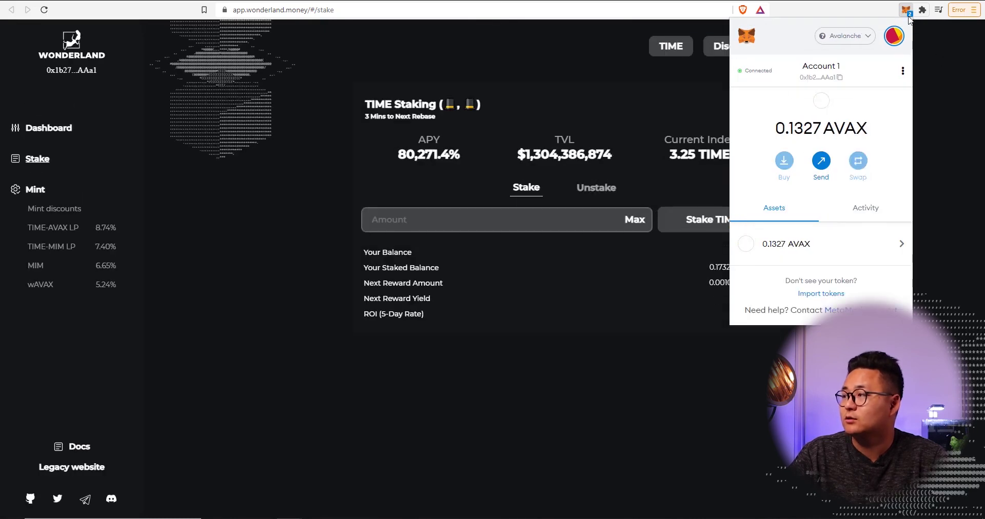
{"action": "left_click", "coordinate": [906, 10]}
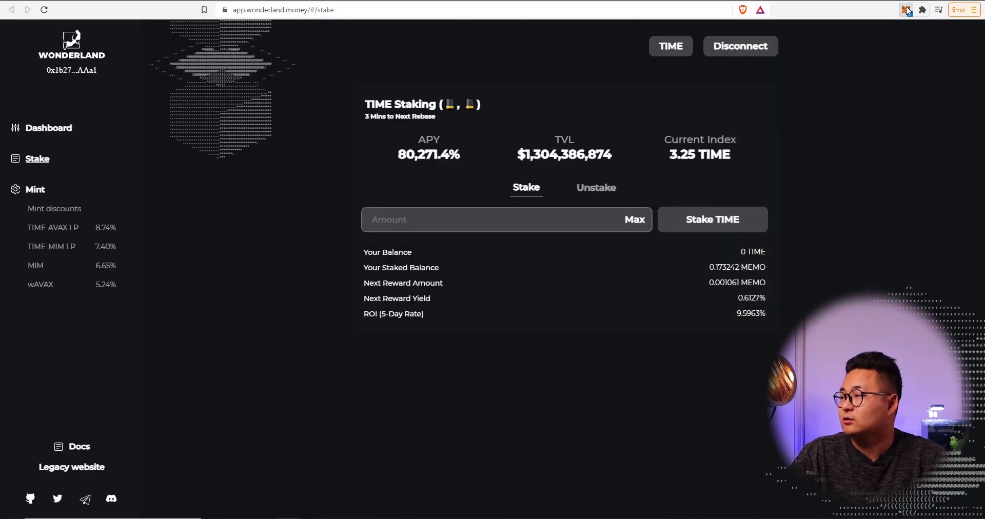
{"action": "left_click", "coordinate": [906, 10]}
{"action": "left_click", "coordinate": [769, 306]}
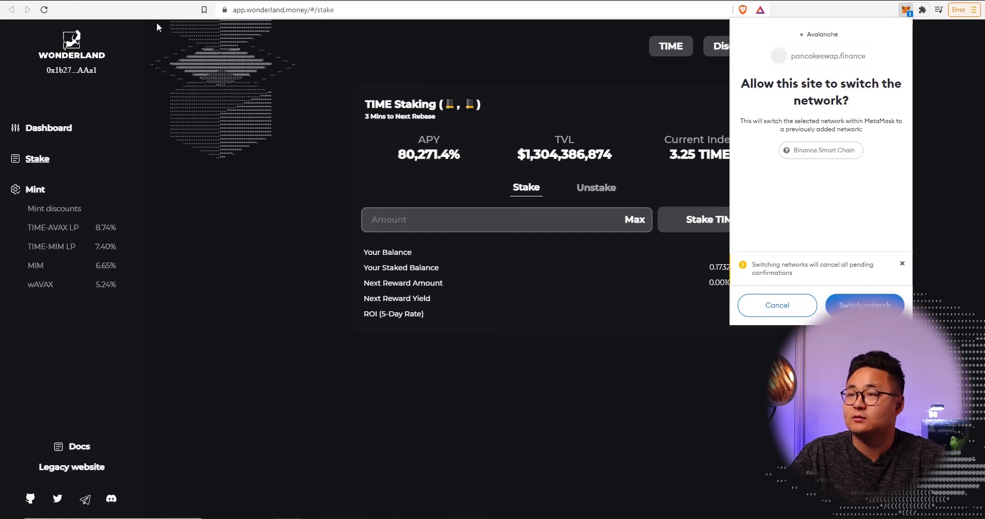
{"action": "left_click", "coordinate": [789, 305]}
{"action": "left_click", "coordinate": [958, 109]}
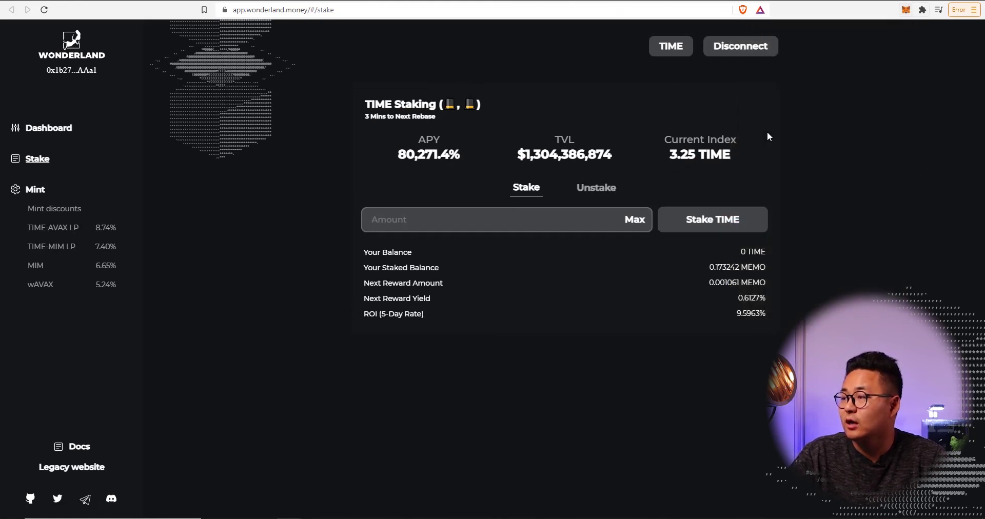
Step: Highlight the Next Reward Amount and the 80,271.4% APY figures on the staking page
{"action": "left_click_drag", "start_coordinate": [441, 281], "coordinate": [754, 283]}
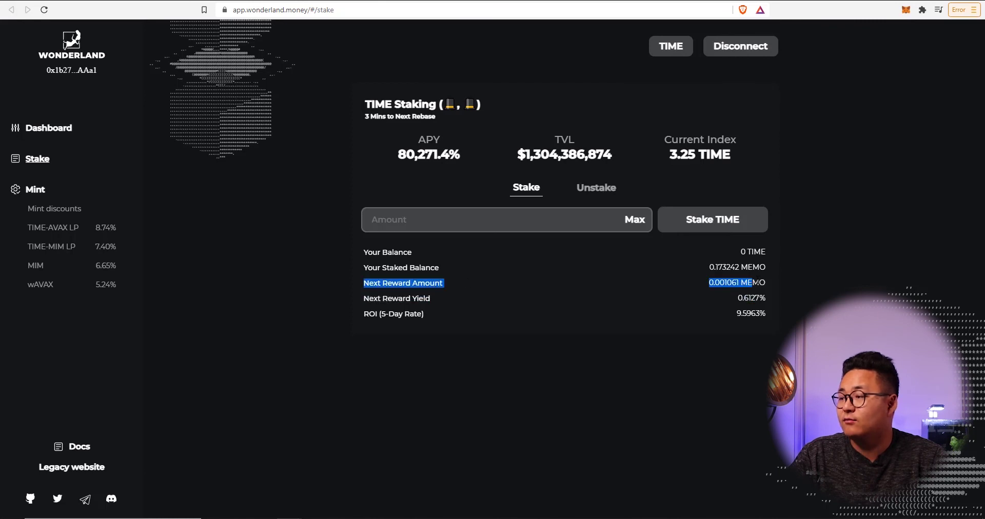
{"action": "left_click", "coordinate": [801, 333]}
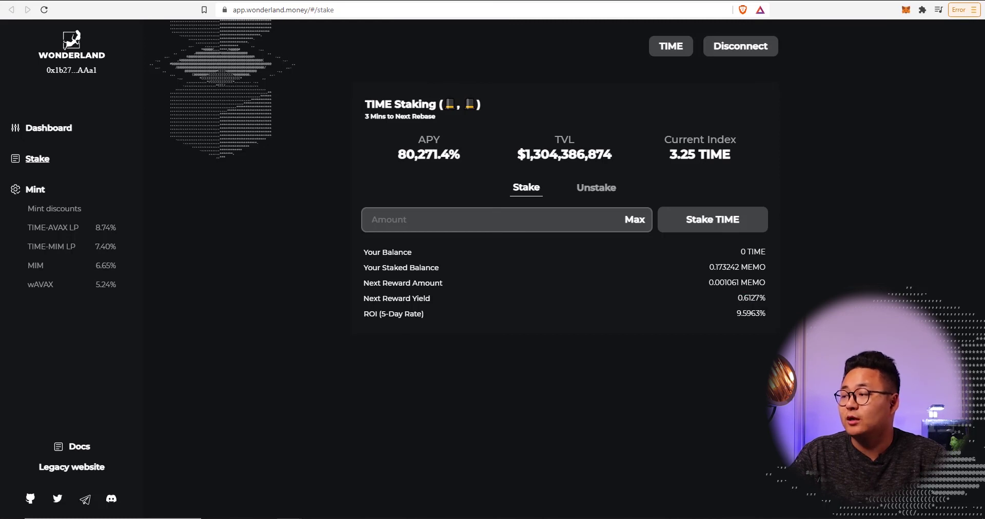
{"action": "left_click_drag", "start_coordinate": [399, 154], "coordinate": [481, 164]}
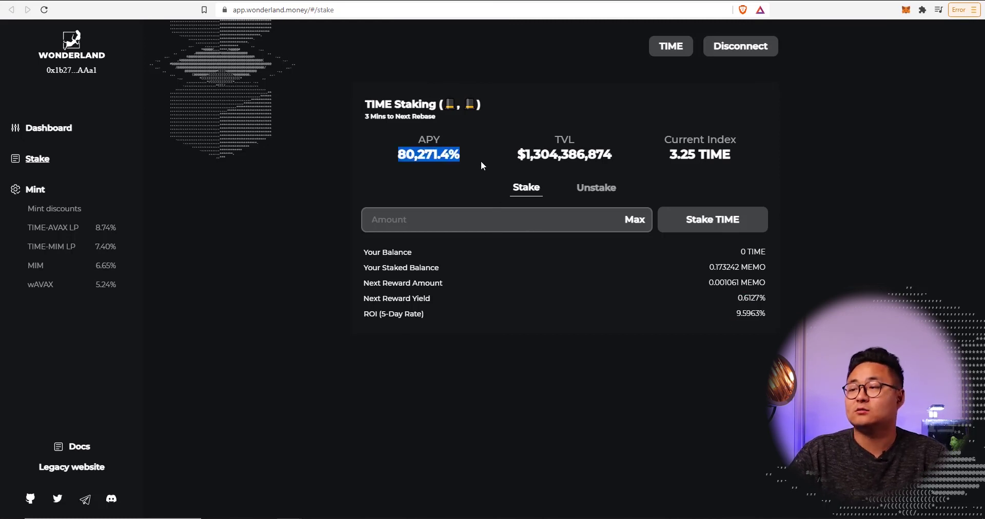
{"action": "left_click", "coordinate": [481, 163]}
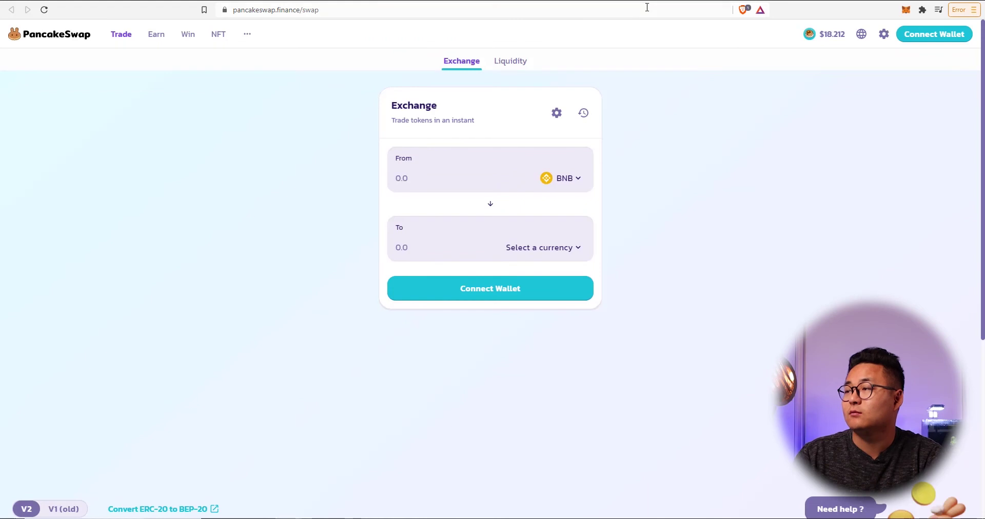
Step: Go to daomaker.com by entering 'daomaker' in the address bar
{"action": "left_click", "coordinate": [647, 7]}
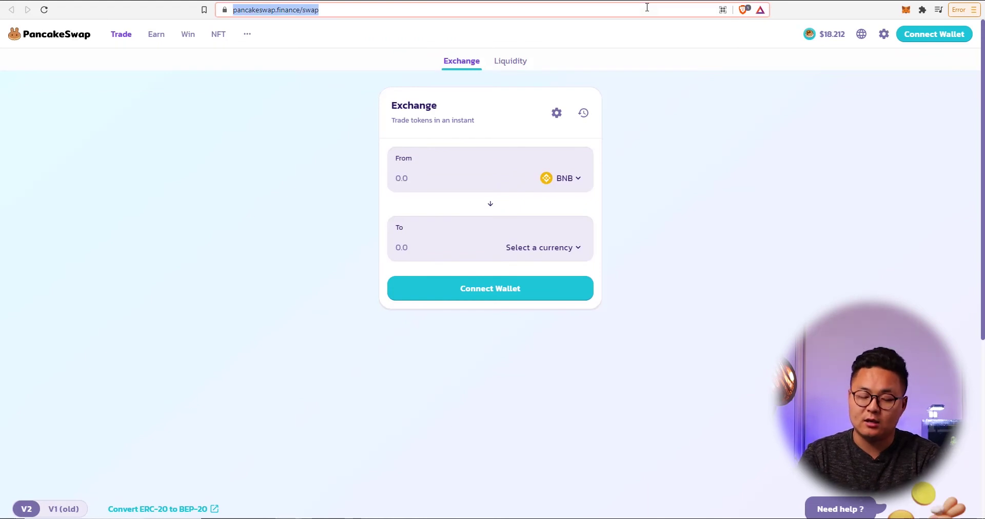
{"action": "type", "text": "daomaker"}
{"action": "key", "text": "Return"}
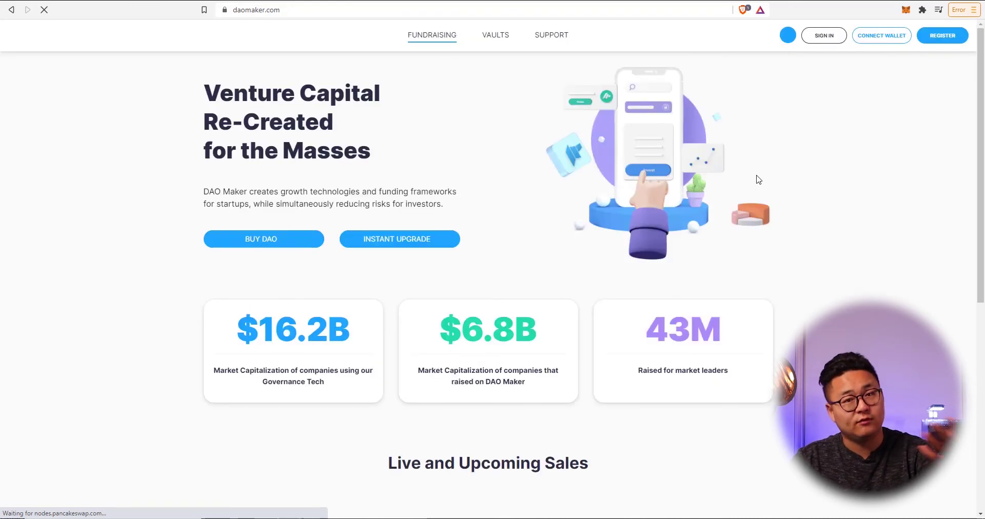
Step: Scroll the DAO Maker homepage down to Completed Sales, showing Brokoli's $300,000 raise
{"action": "scroll", "coordinate": [752, 187], "scroll_direction": "down", "scroll_amount": 15}
{"action": "scroll", "coordinate": [751, 190], "scroll_direction": "down", "scroll_amount": 13}
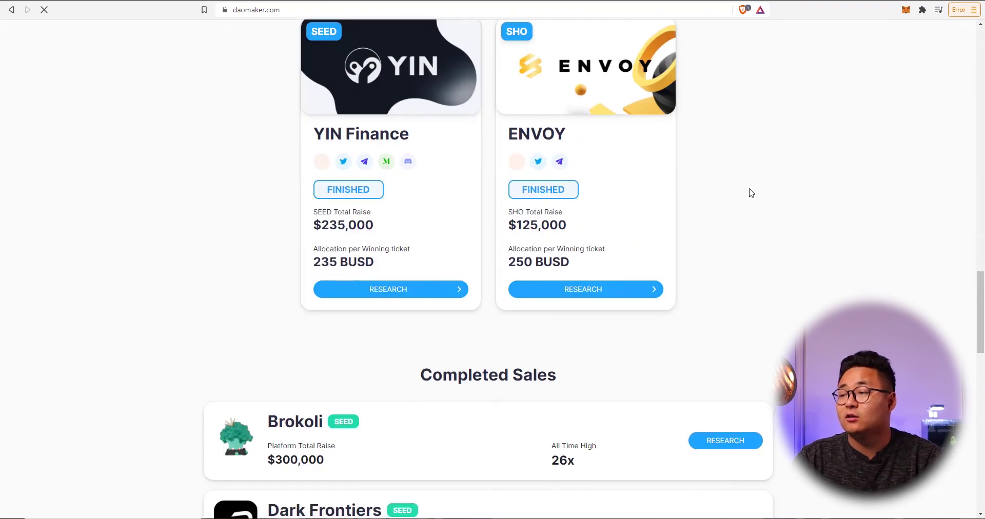
{"action": "scroll", "coordinate": [609, 271], "scroll_direction": "down", "scroll_amount": 7}
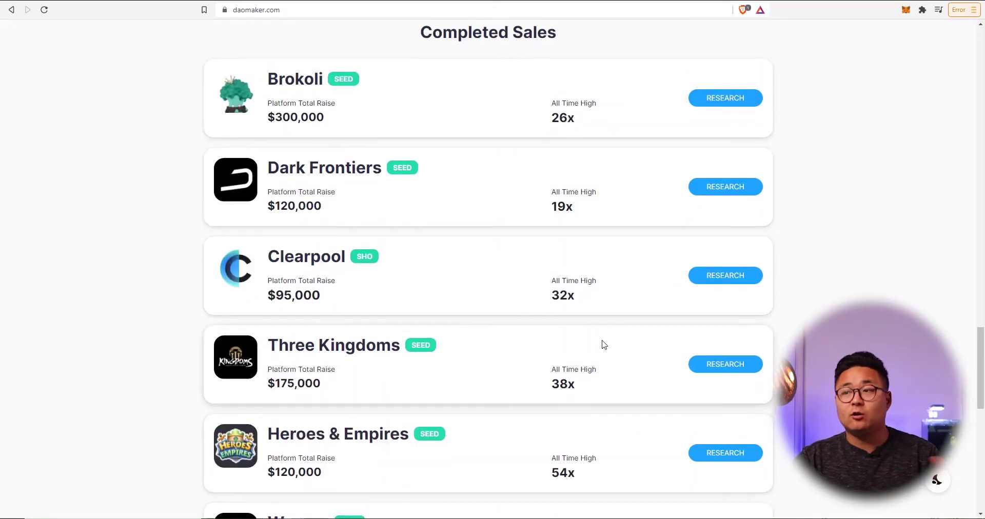
{"action": "scroll", "coordinate": [603, 345], "scroll_direction": "up", "scroll_amount": 4}
{"action": "scroll", "coordinate": [604, 345], "scroll_direction": "down", "scroll_amount": 9}
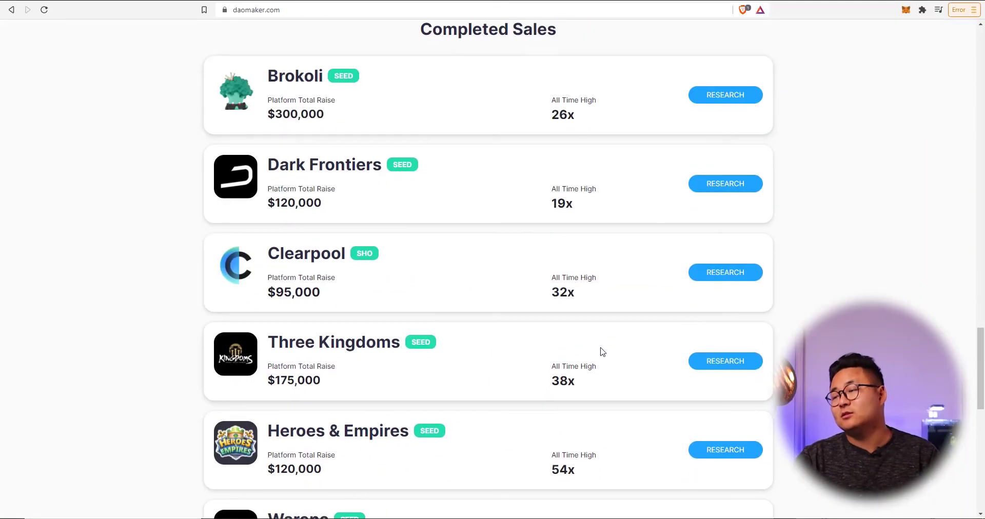